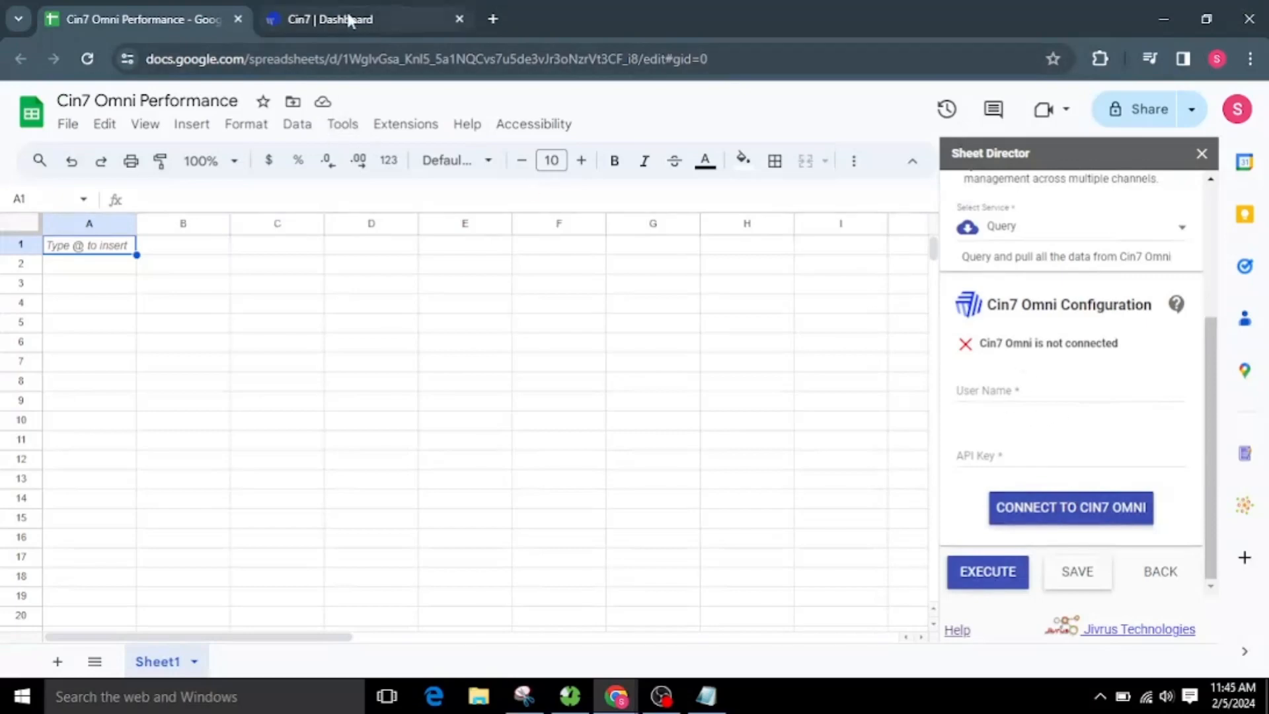
# Step: Switch to Cin7 and open the API v1 setup page from the Integrations & API settings
pyautogui.hotkey('ctrl', 'Tab')
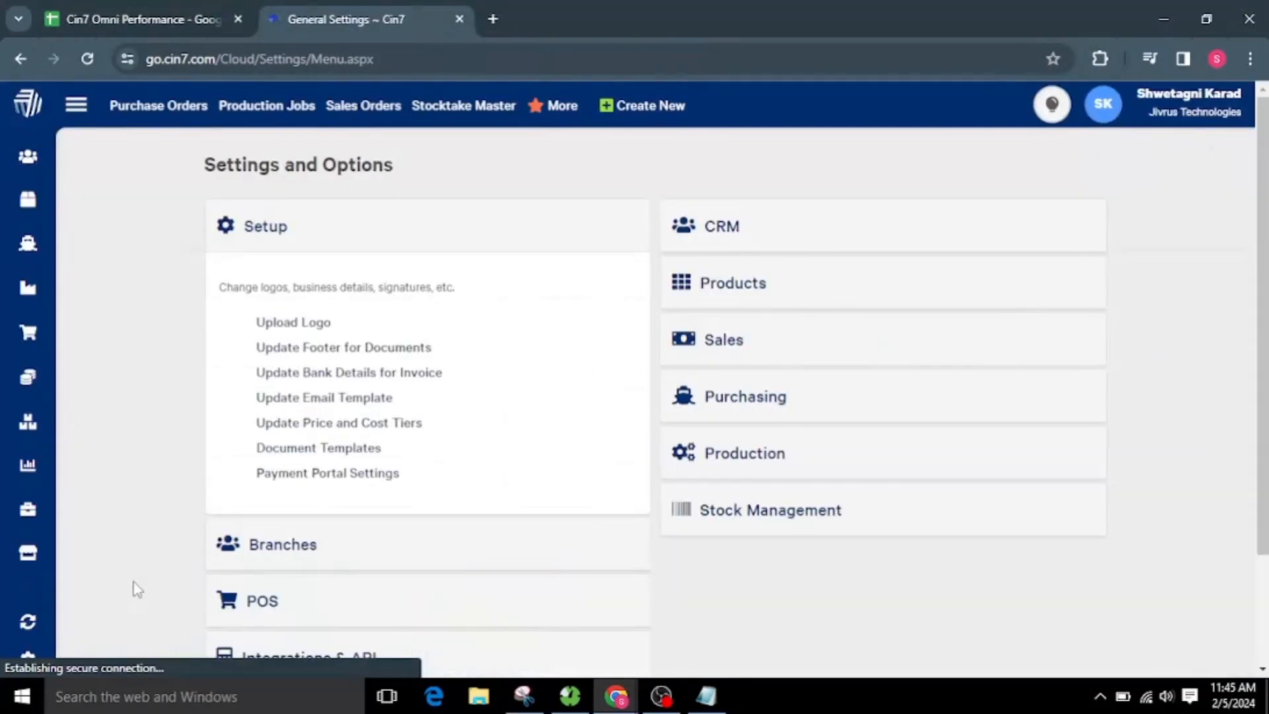
pyautogui.scroll(-1, 460, 508)
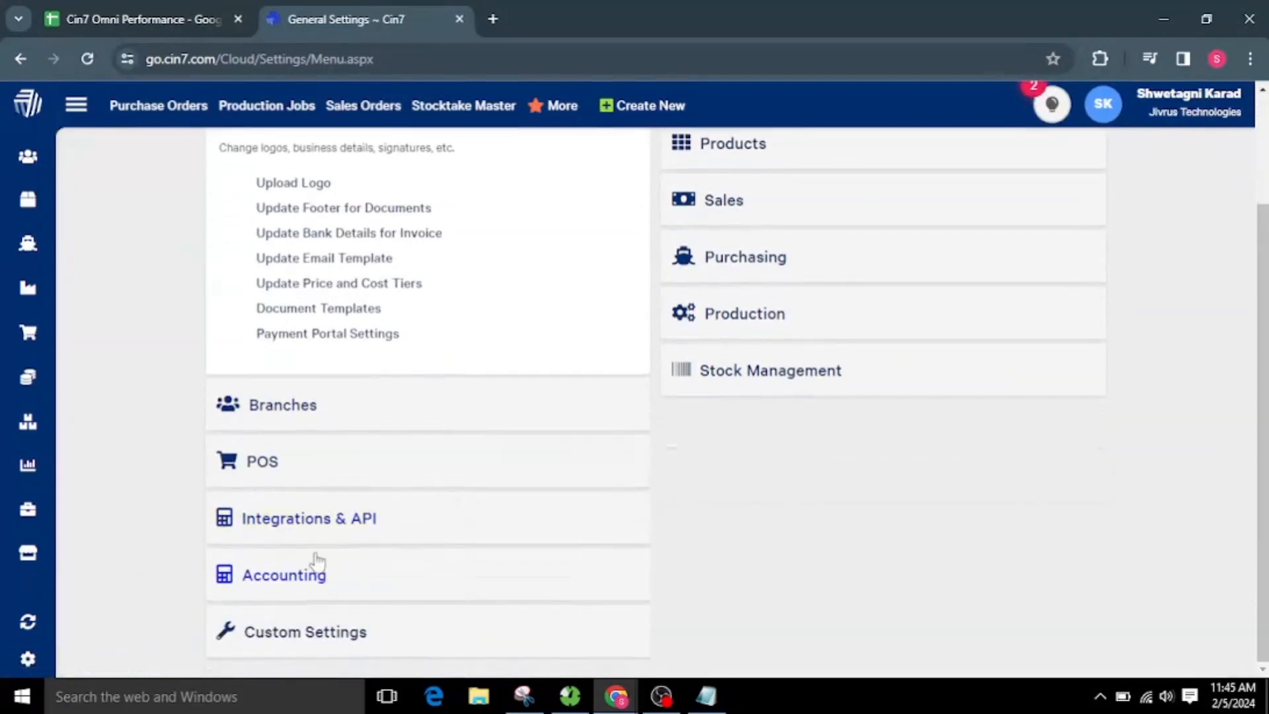
pyautogui.click(359, 517)
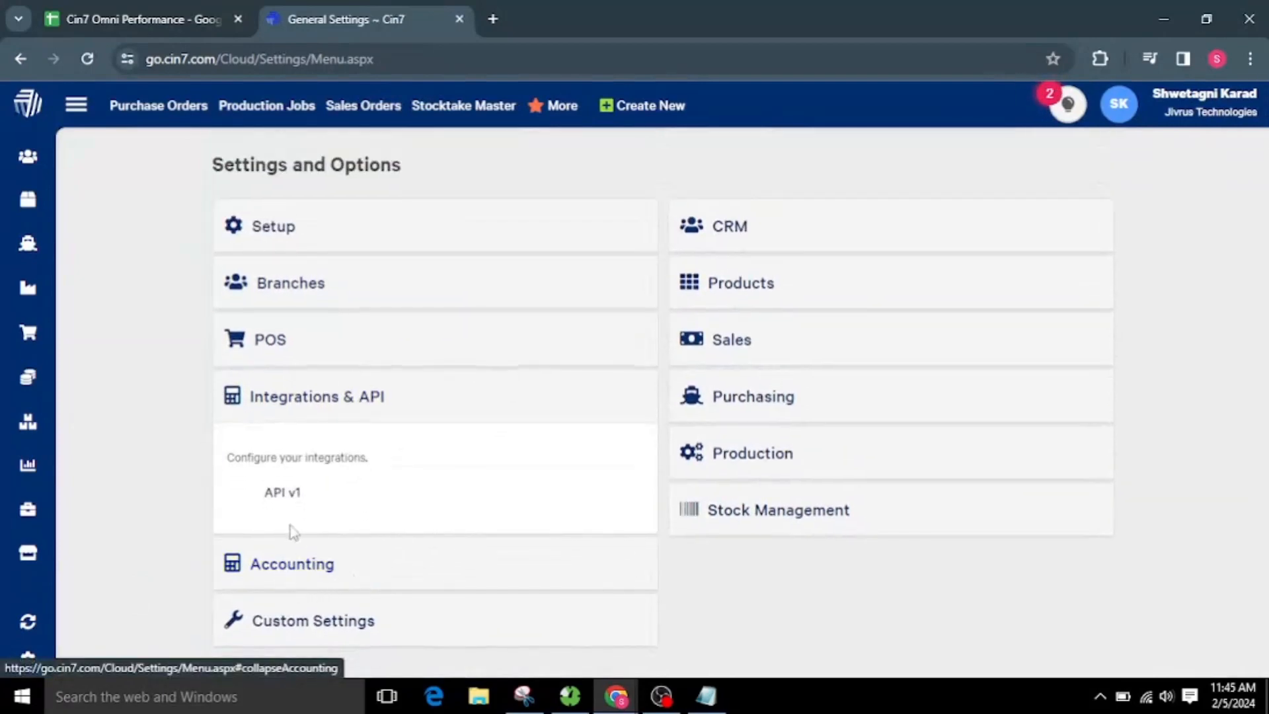
pyautogui.click(290, 497)
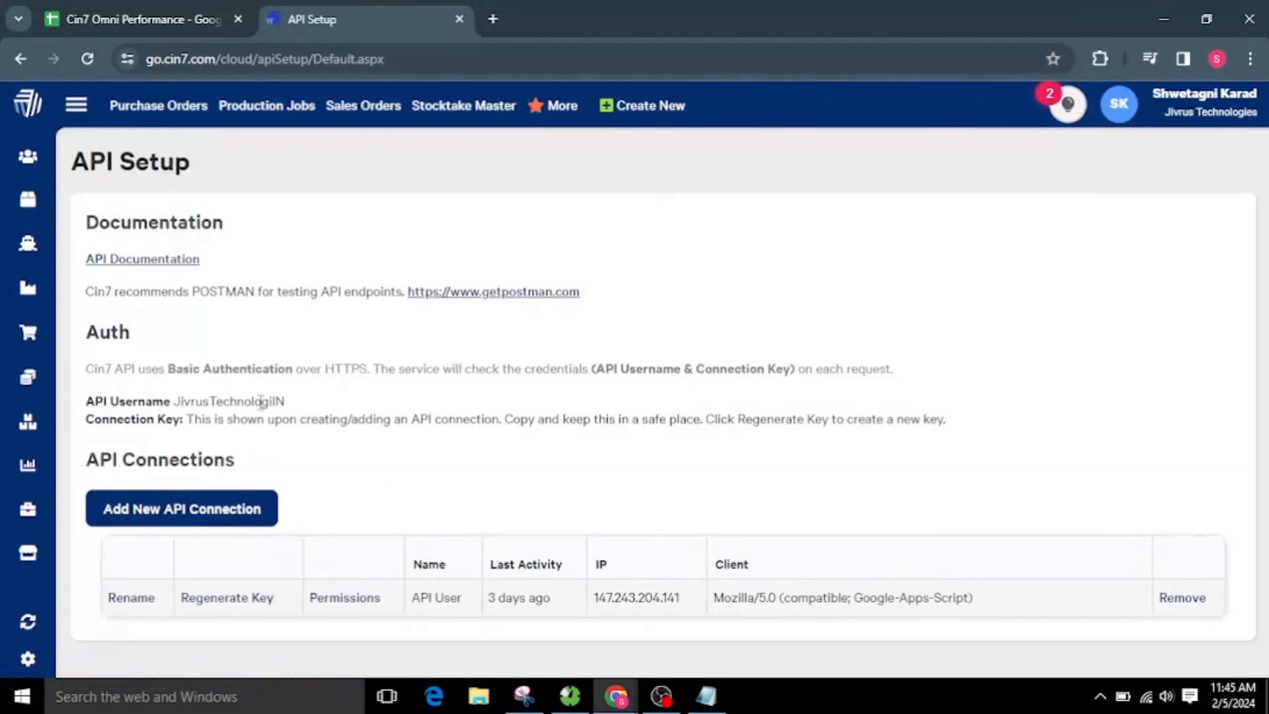
# Step: Copy the API username from Cin7 into the User Name field of the Cin7 Omni configuration in Google Sheets
pyautogui.moveTo(183, 399); pyautogui.dragTo(311, 405)
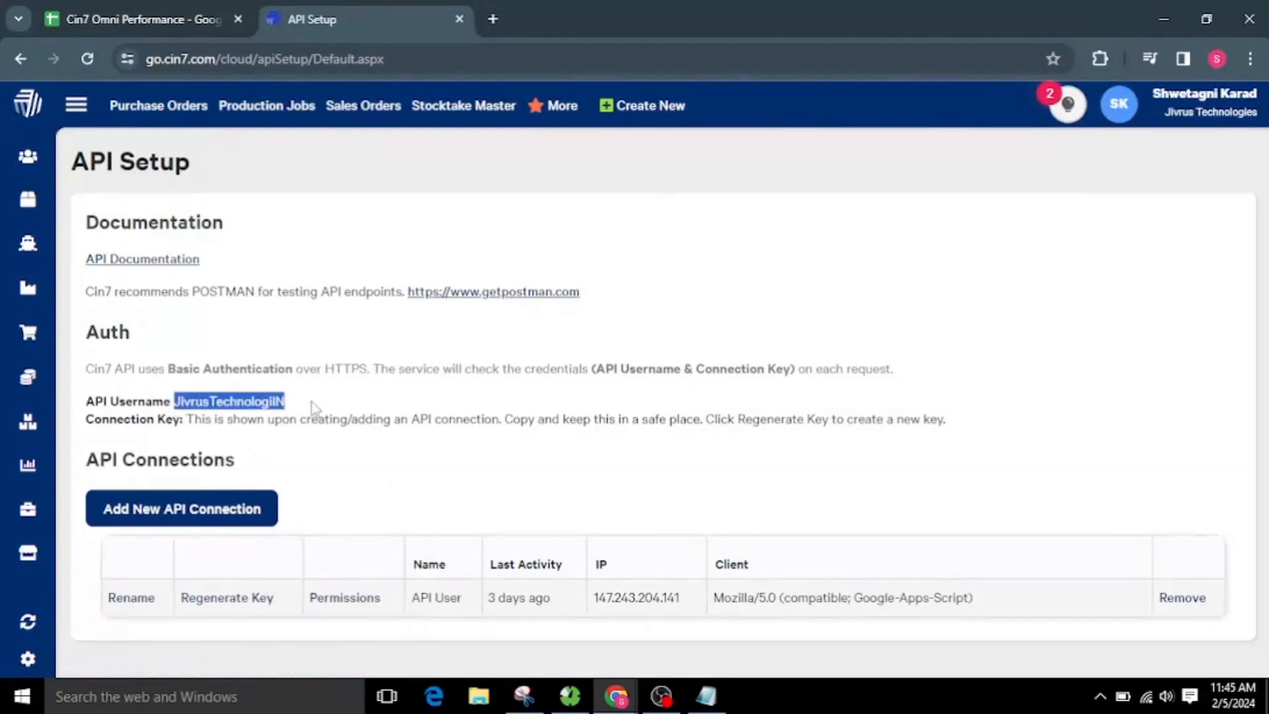
pyautogui.hotkey('ctrl', 'c')
pyautogui.click(142, 18)
pyautogui.hotkey('ctrl', 'v')
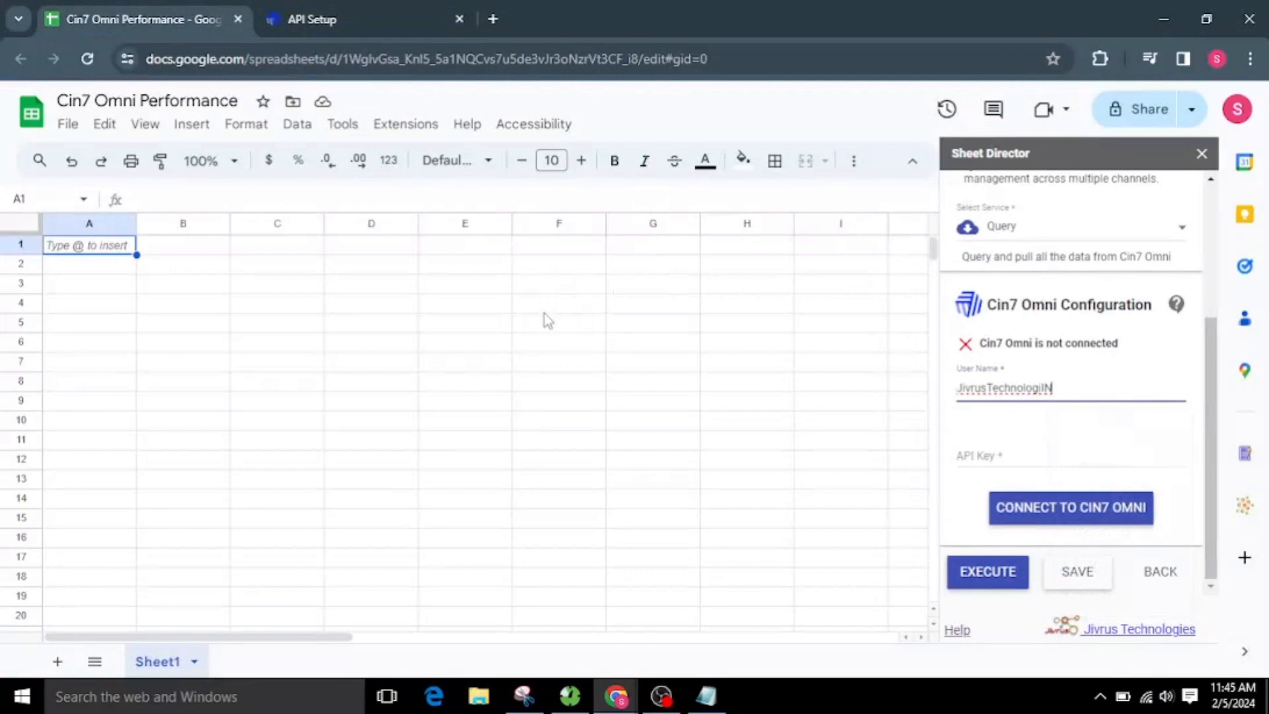
# Step: Copy the API key from the Notepad file into the API Key field in Google Sheets and connect to Cin7 Omni
pyautogui.click(354, 13)
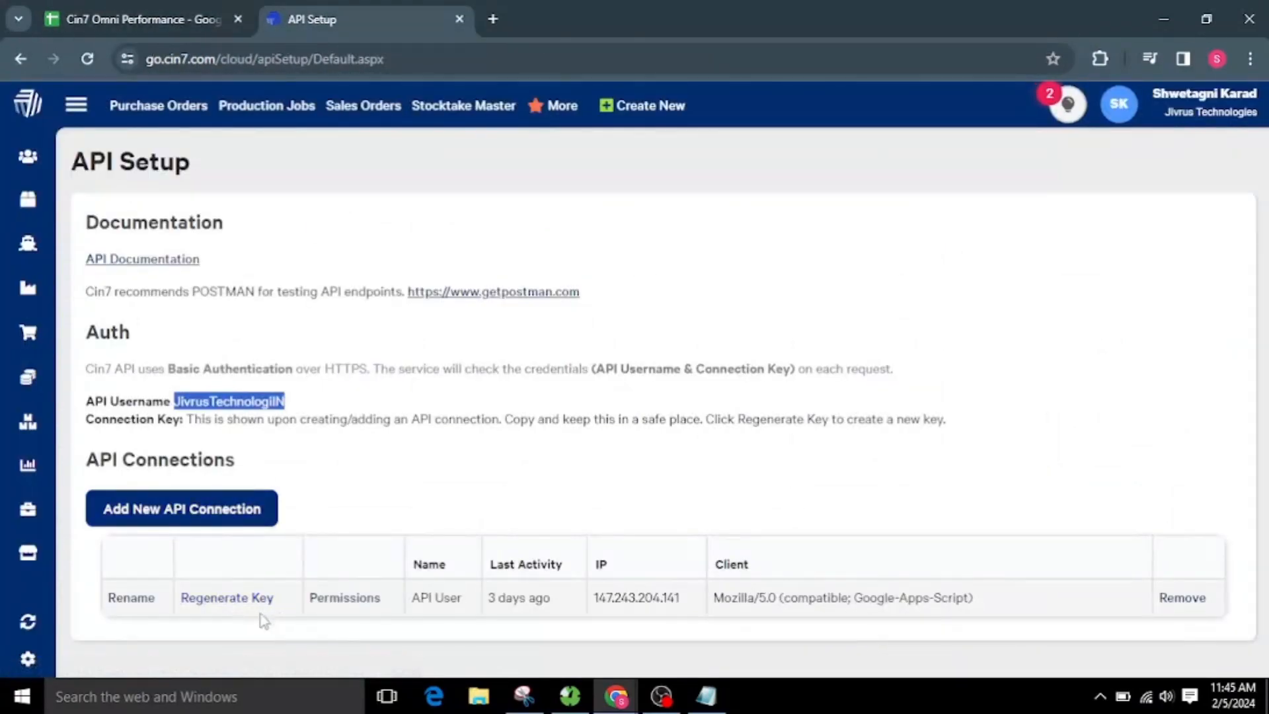
pyautogui.click(711, 701)
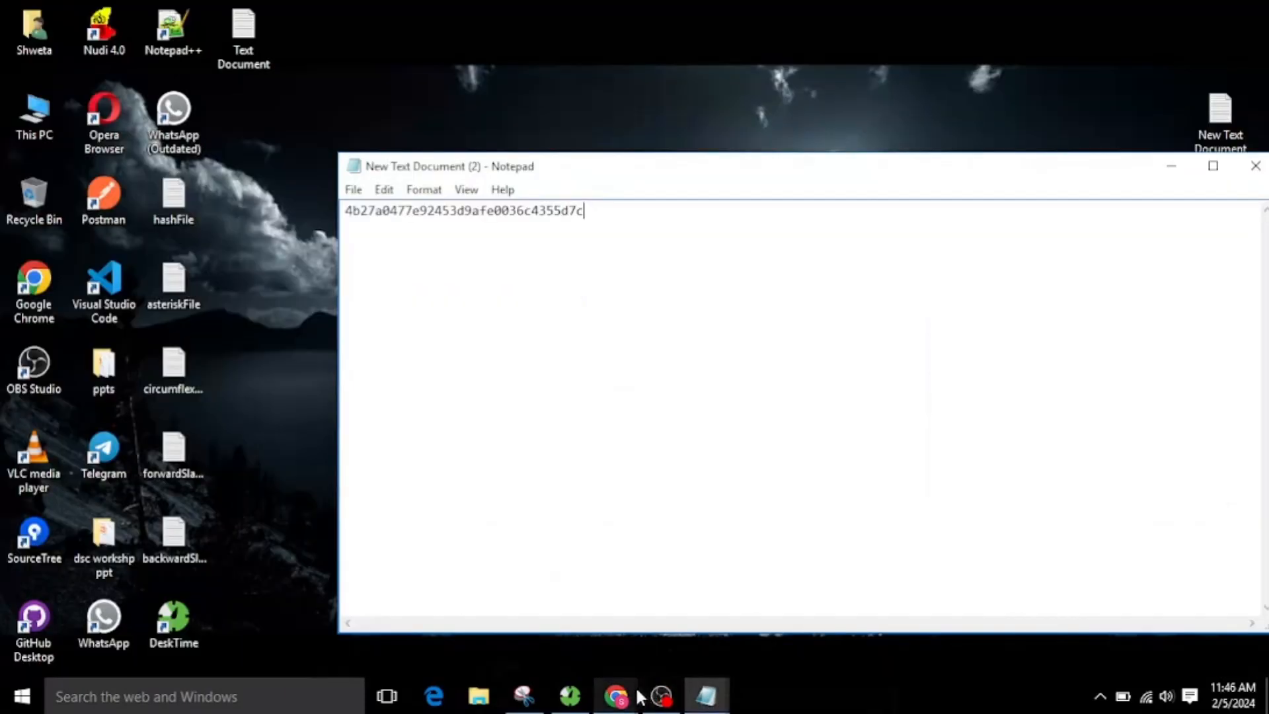
pyautogui.moveTo(618, 217); pyautogui.dragTo(323, 211)
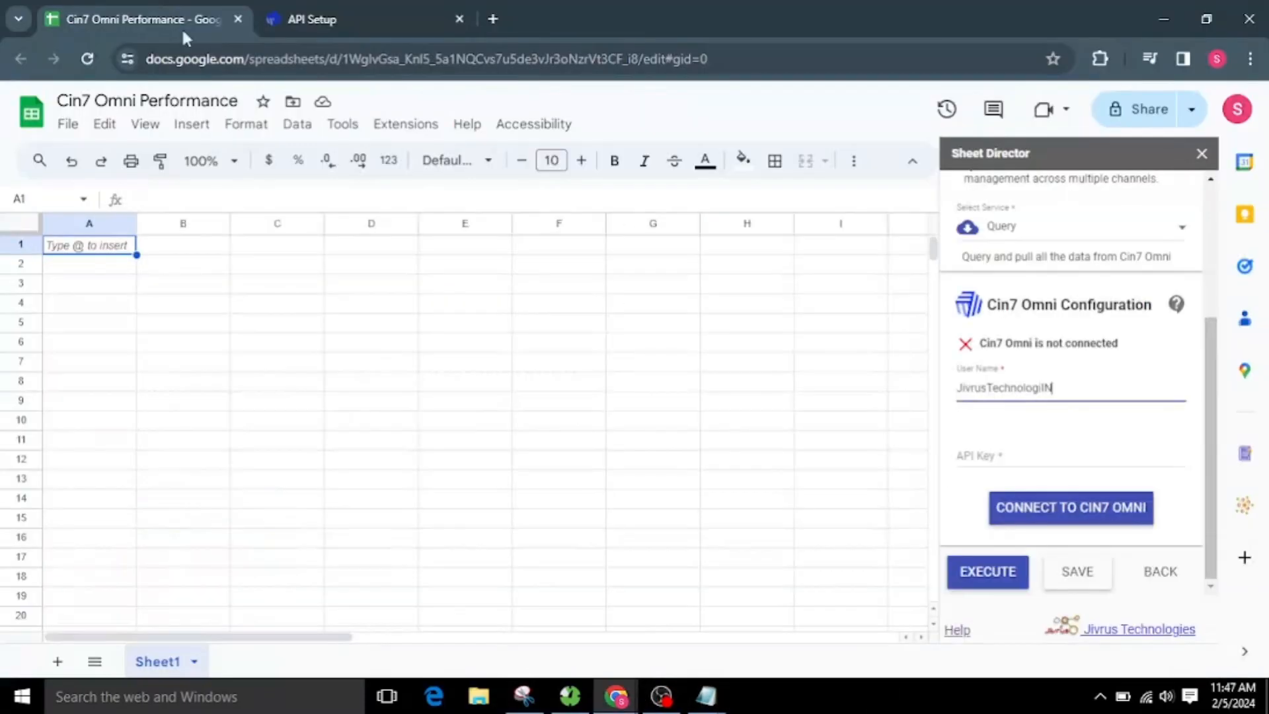
pyautogui.click(1162, 455)
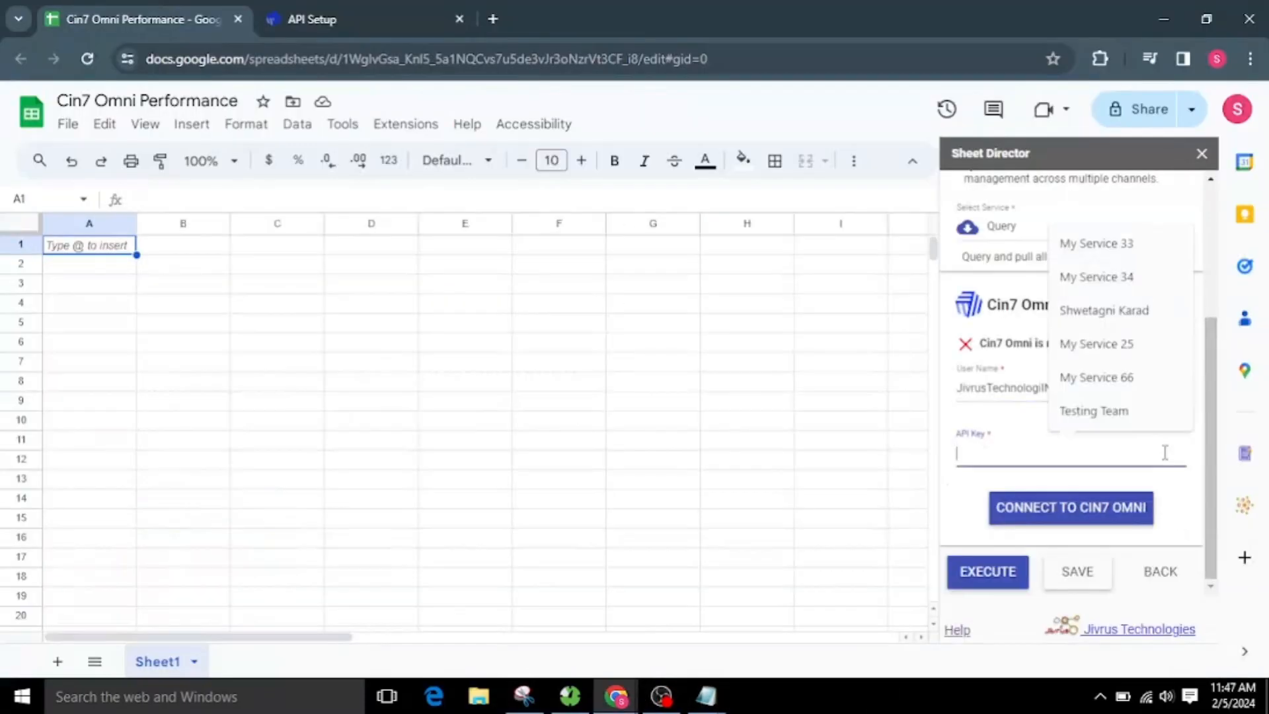
pyautogui.hotkey('ctrl', 'v')
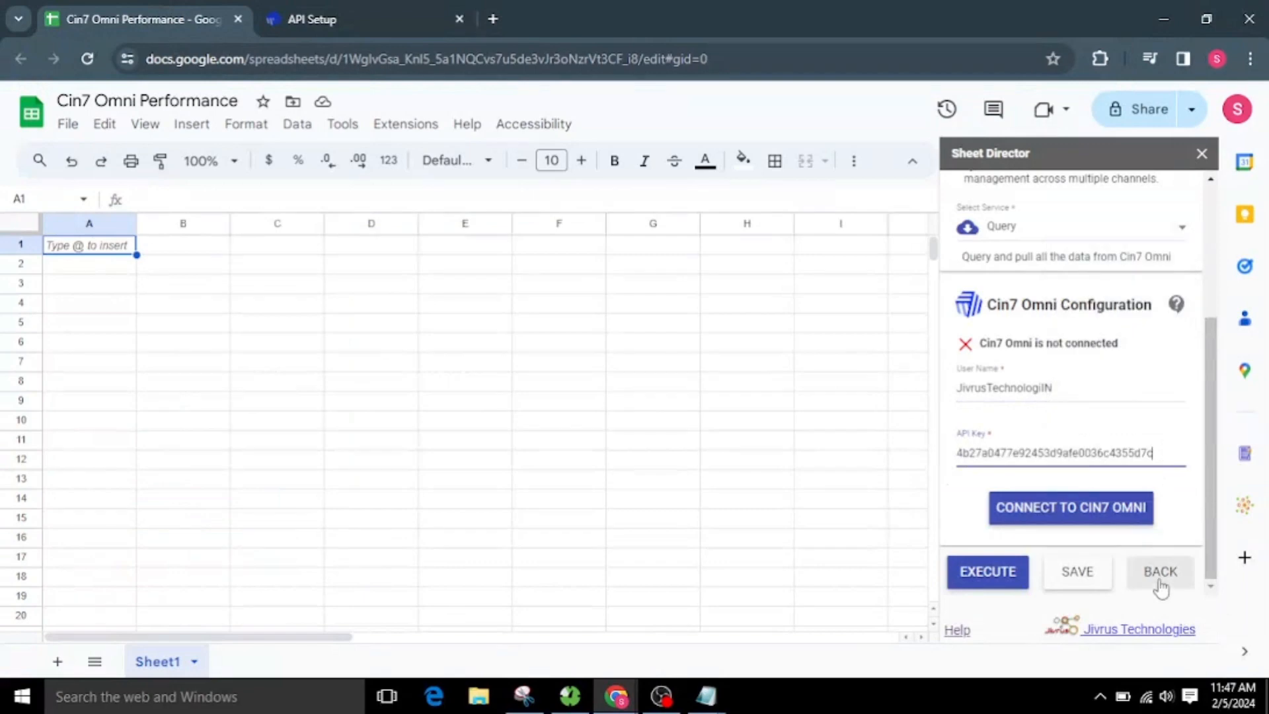
pyautogui.click(1105, 517)
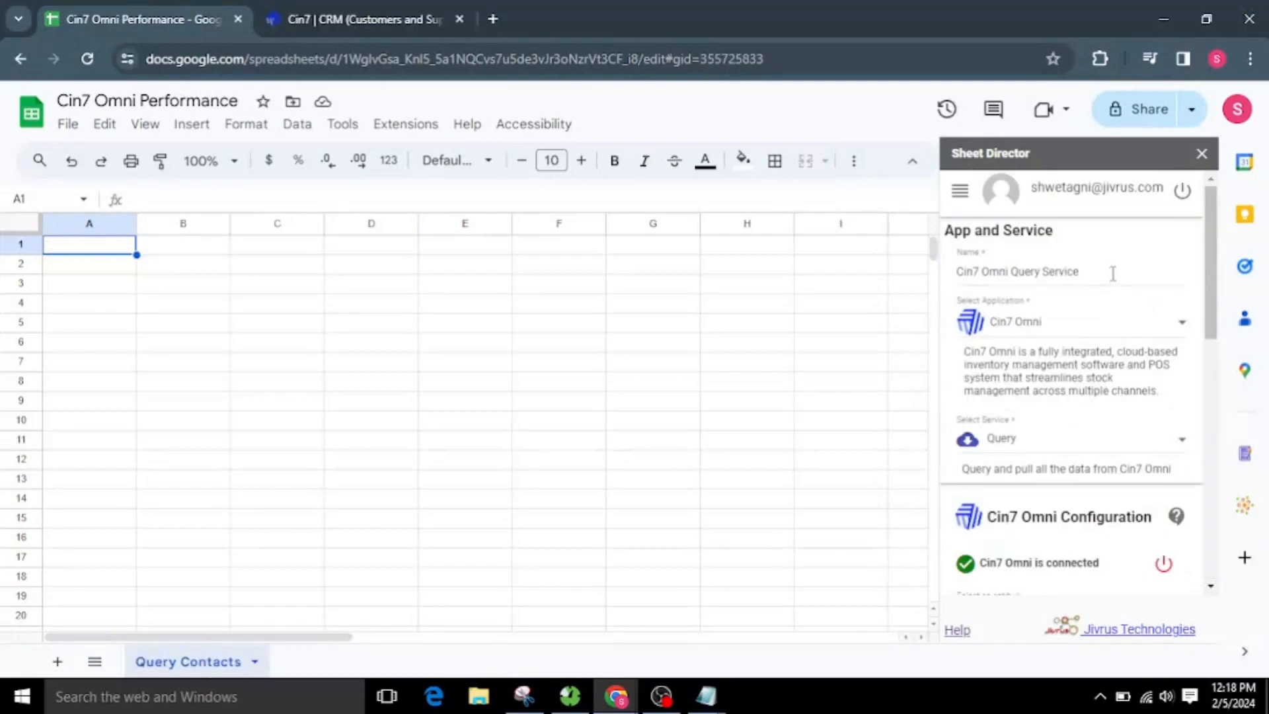
# Step: Keep Query as the service for Cin7 Omni Query Service and choose Contacts as the entity
pyautogui.moveTo(1078, 272); pyautogui.dragTo(974, 281)
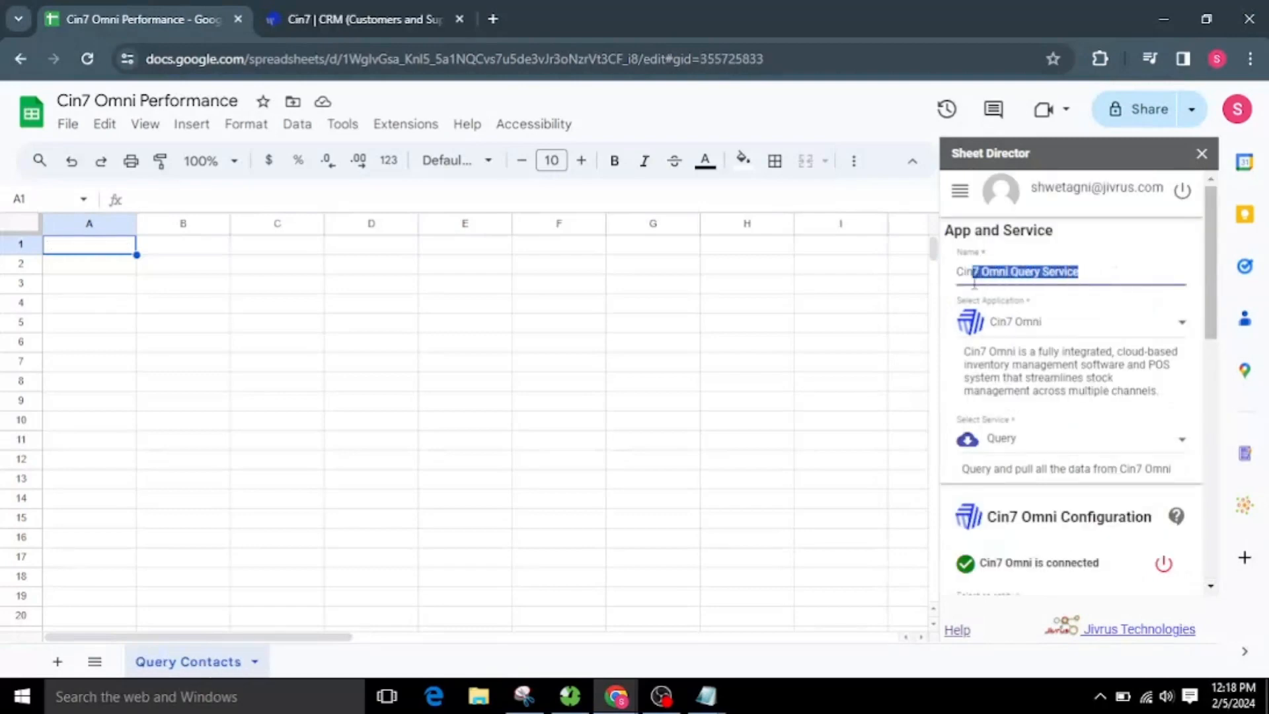
pyautogui.click(1164, 267)
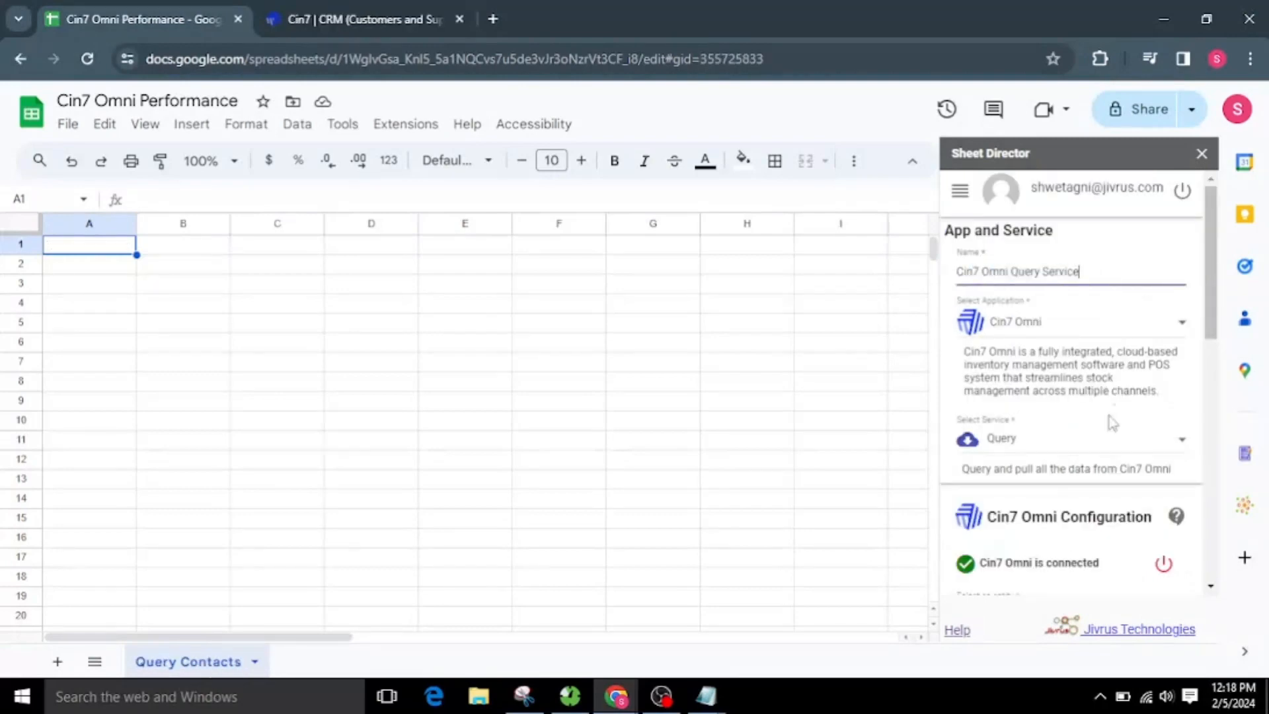
pyautogui.click(1018, 442)
pyautogui.click(1024, 450)
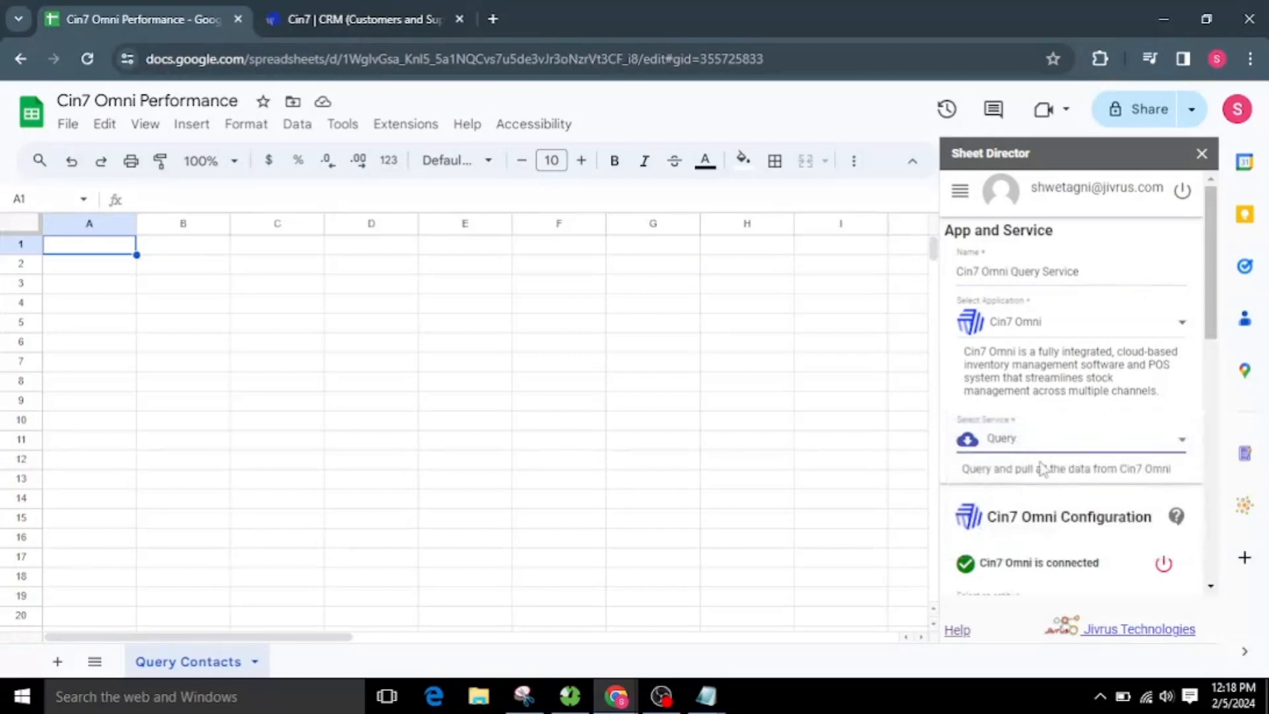
pyautogui.scroll(-2, 1042, 468)
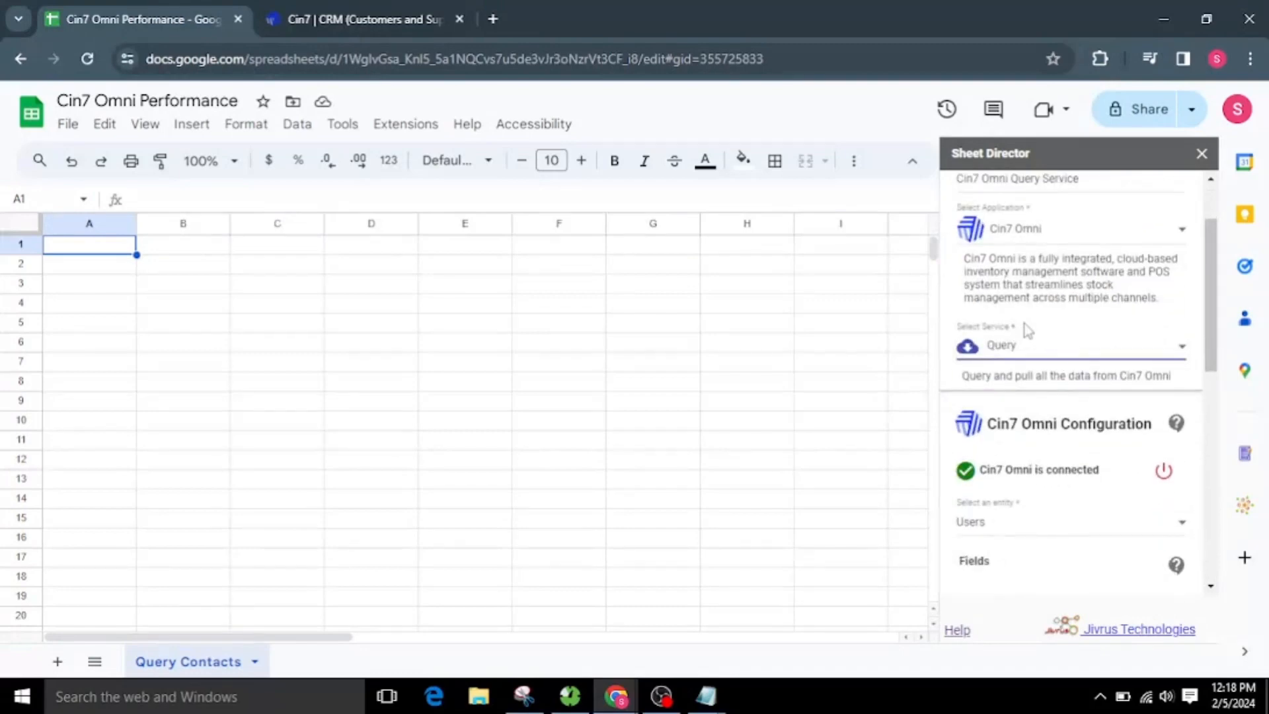
pyautogui.scroll(-2, 996, 532)
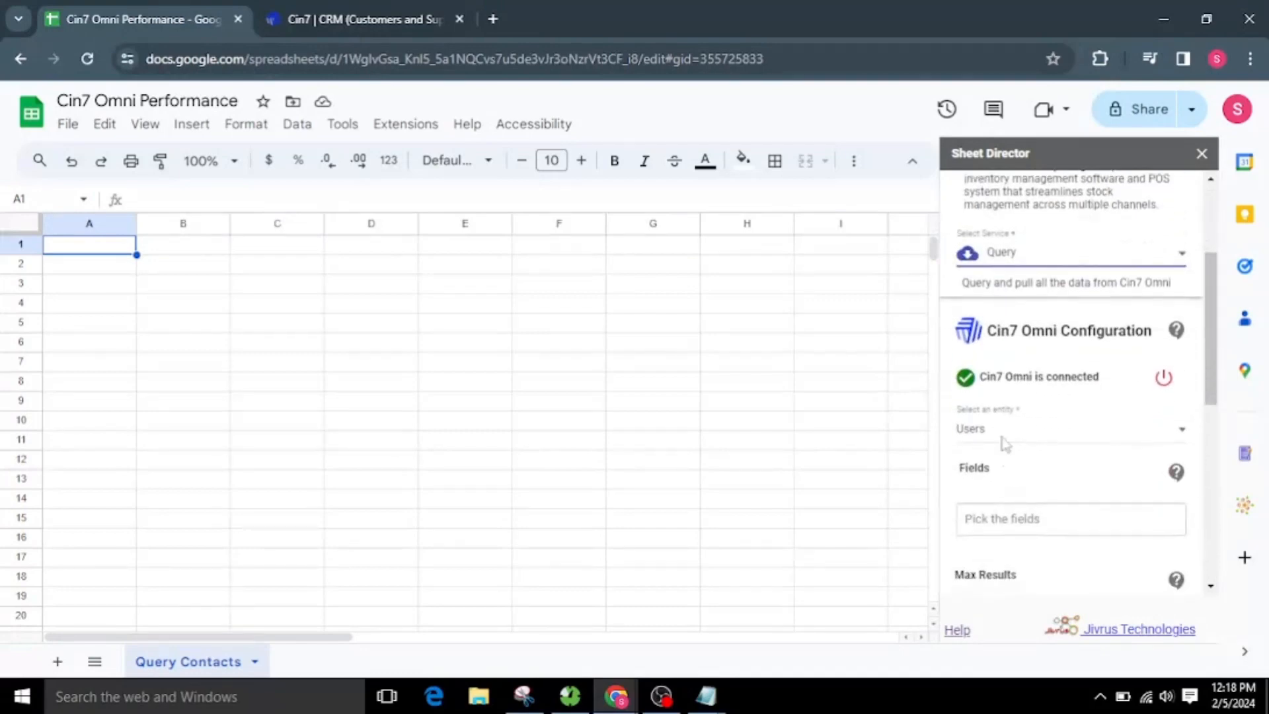
pyautogui.click(1003, 441)
pyautogui.click(1003, 463)
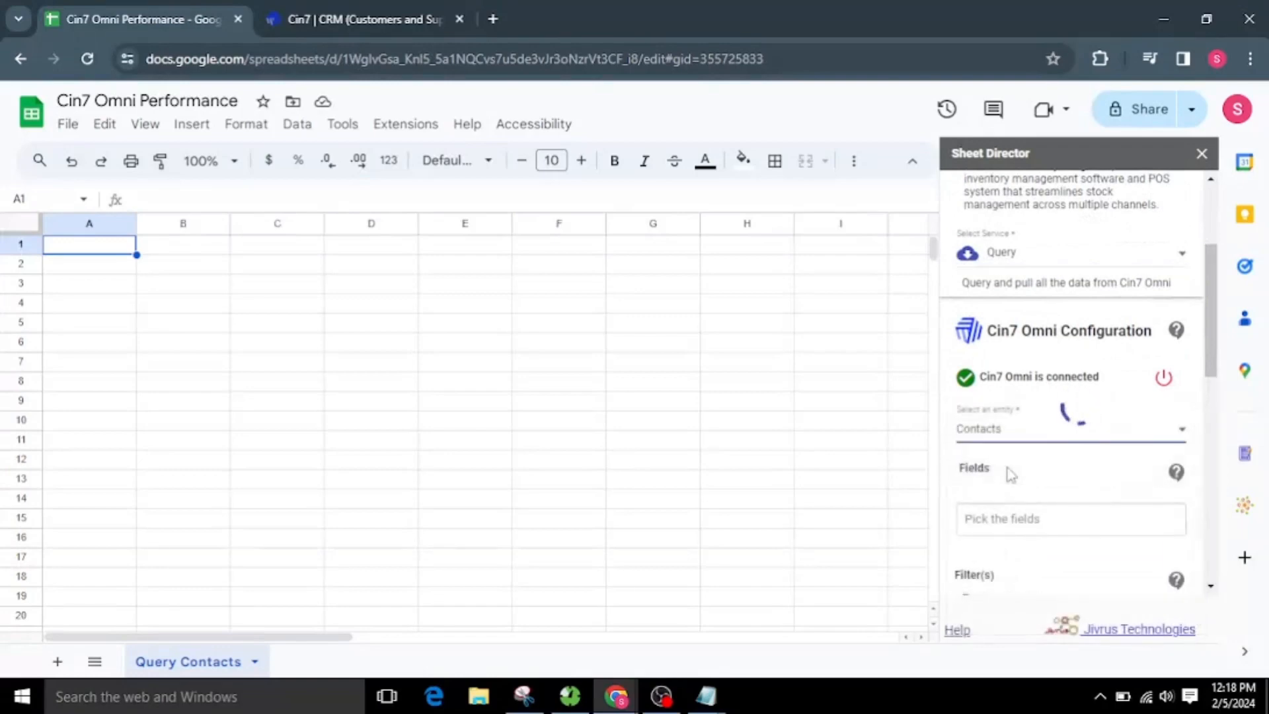
# Step: Add First Name, Last Name and Type to the fields of the Contacts query
pyautogui.click(1063, 528)
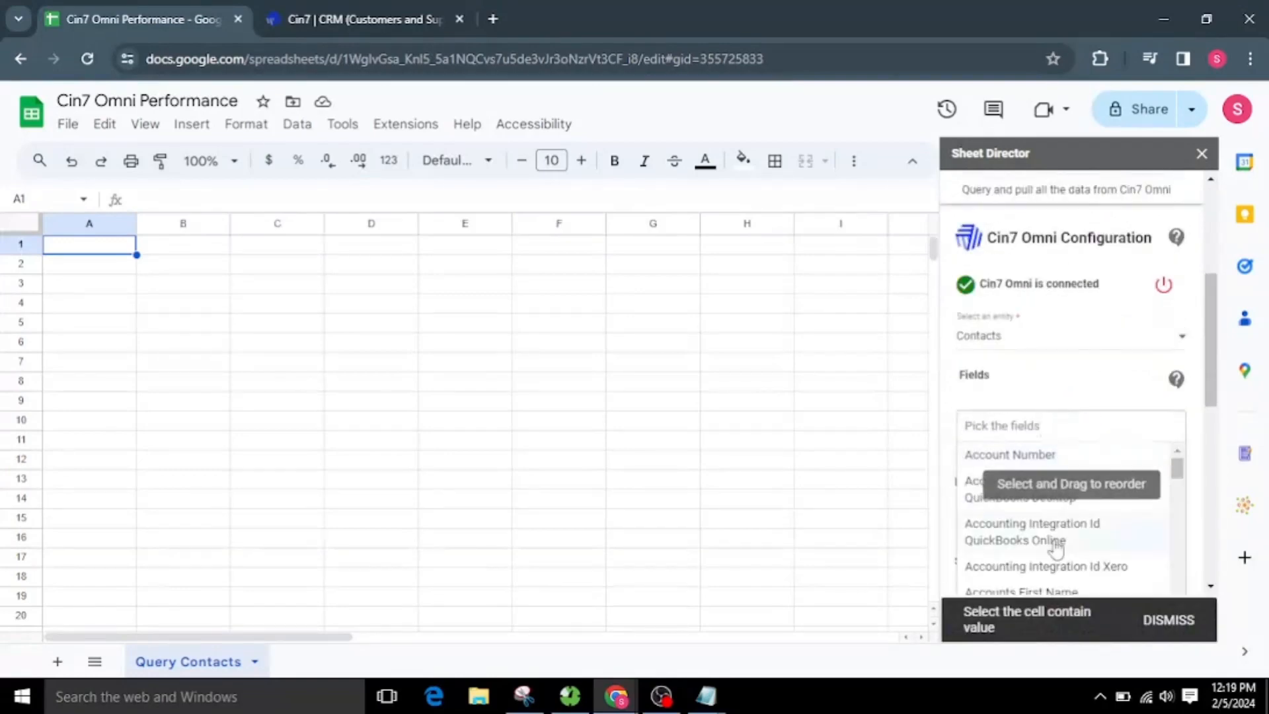
pyautogui.write('fir')
pyautogui.click(1057, 453)
pyautogui.write('las')
pyautogui.click(1057, 458)
pyautogui.write('ty')
pyautogui.click(1039, 458)
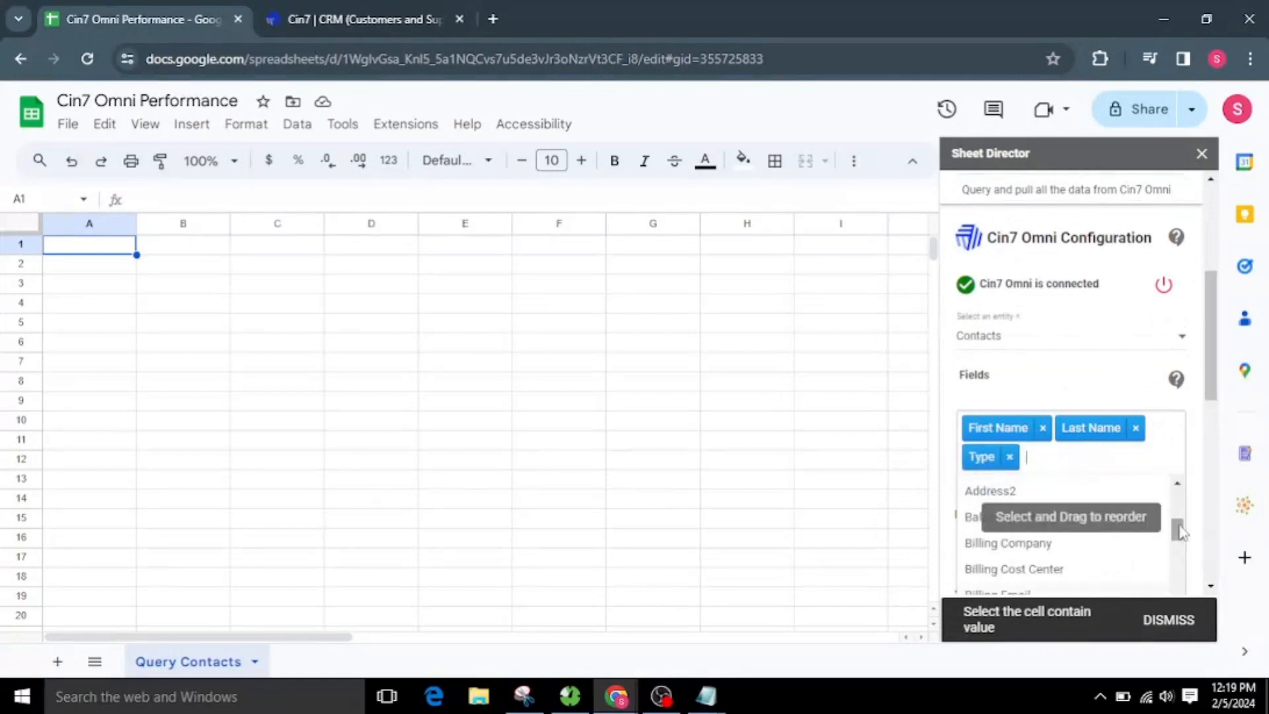
# Step: Add Company, Created Date and Email to the fields of the Contacts query
pyautogui.scroll(-2, 1035, 542)
pyautogui.click(1032, 557)
pyautogui.write('cre')
pyautogui.click(999, 487)
pyautogui.click(978, 575)
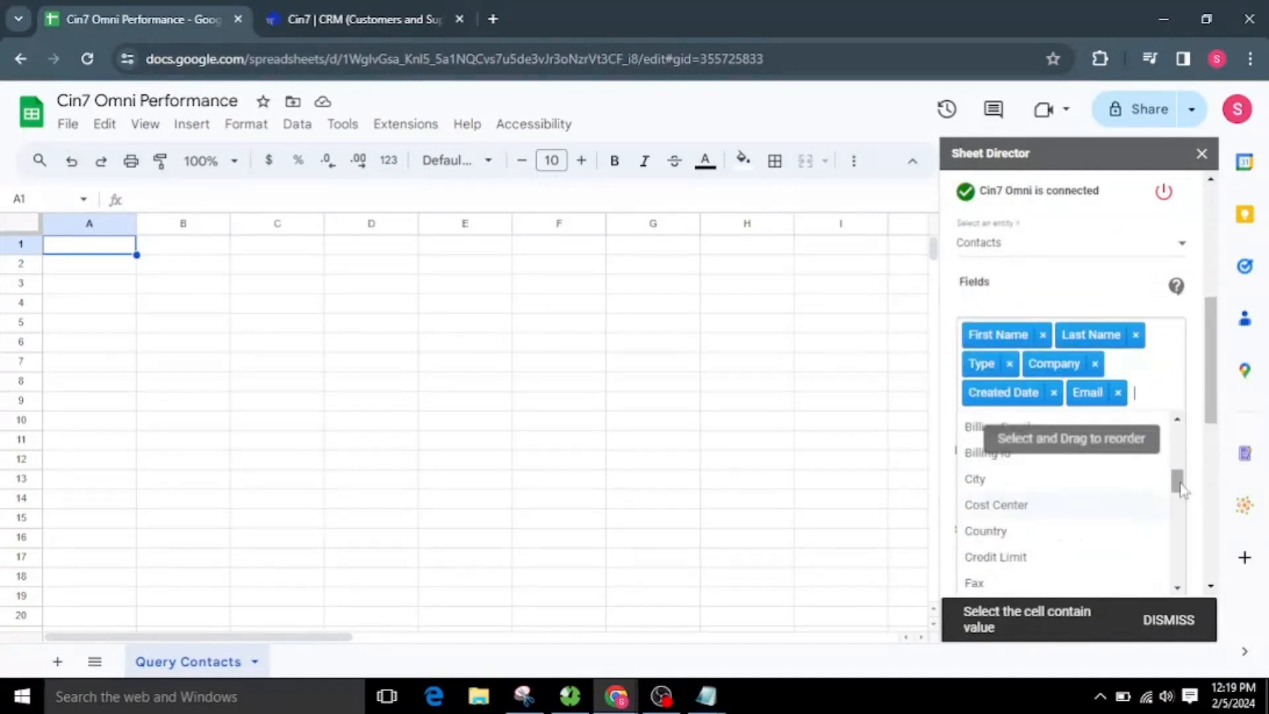
# Step: Complete the query's field list with Is Active and Job Title
pyautogui.scroll(-3, 1031, 515)
pyautogui.click(997, 509)
pyautogui.write('job')
pyautogui.click(1143, 452)
pyautogui.moveTo(1177, 470); pyautogui.dragTo(1177, 601)
pyautogui.click(1050, 285)
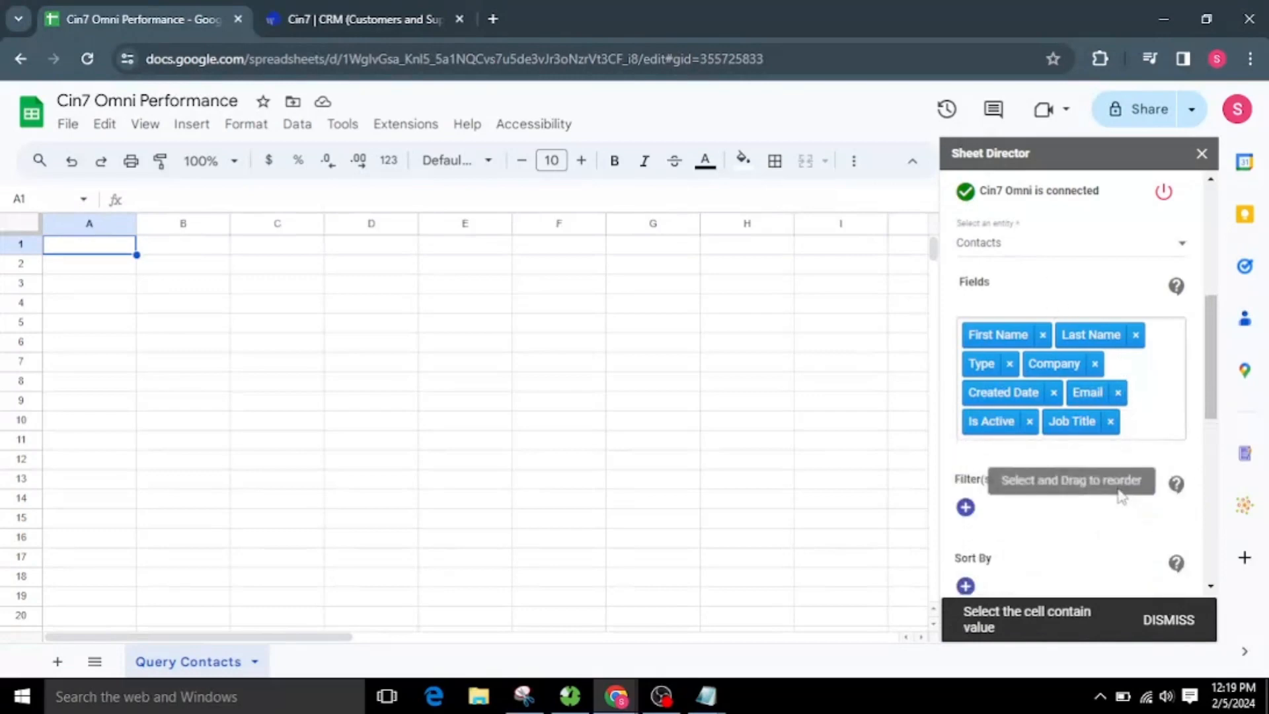
pyautogui.scroll(-3, 1121, 498)
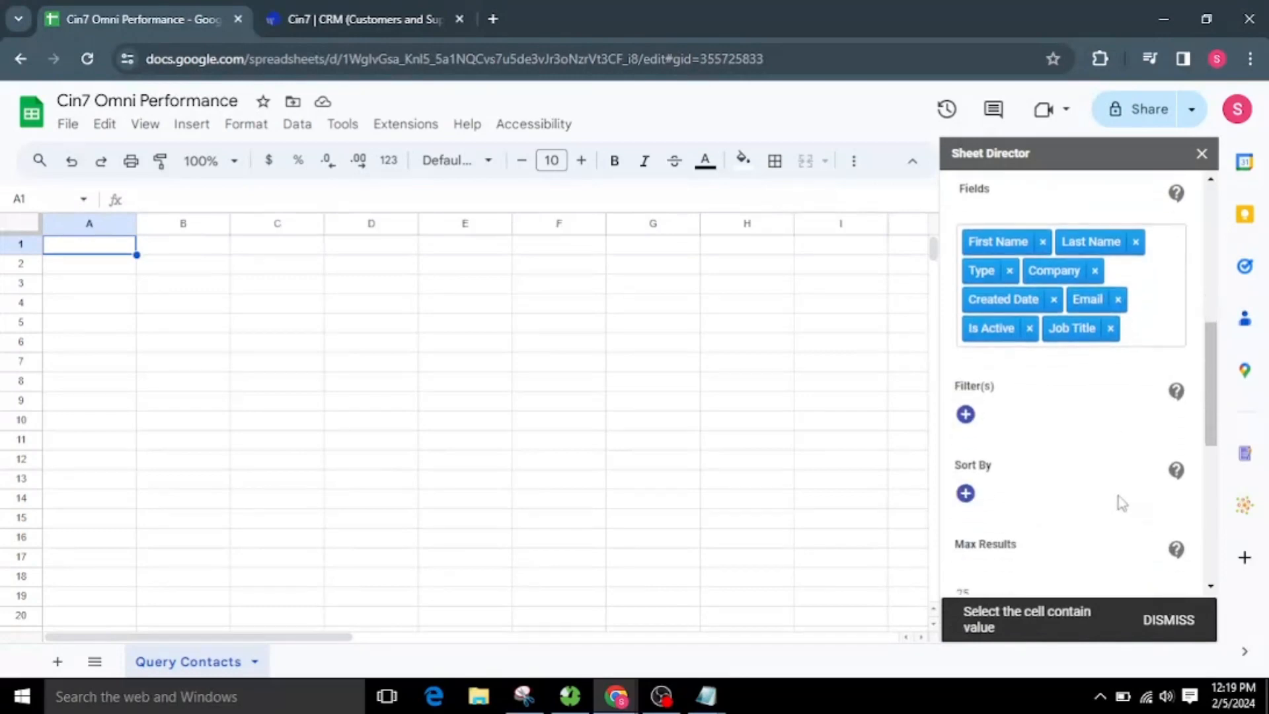
pyautogui.click(967, 416)
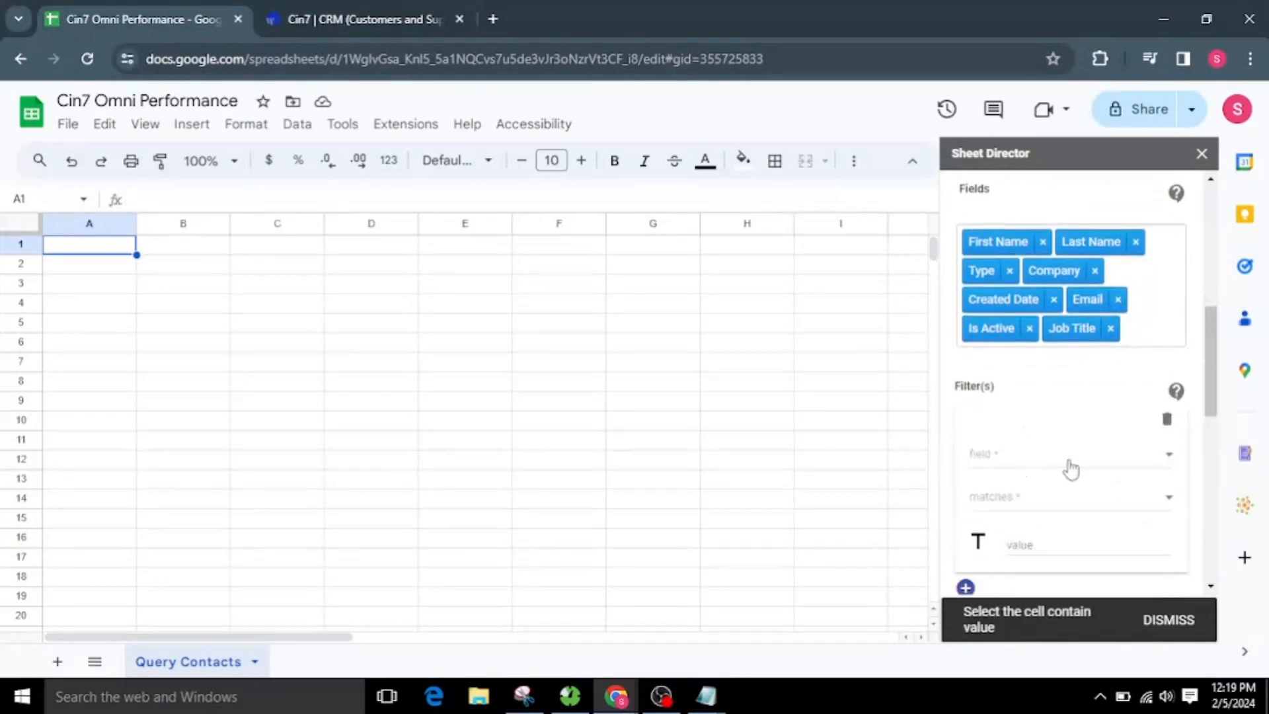
pyautogui.click(1167, 419)
pyautogui.scroll(-3, 1131, 458)
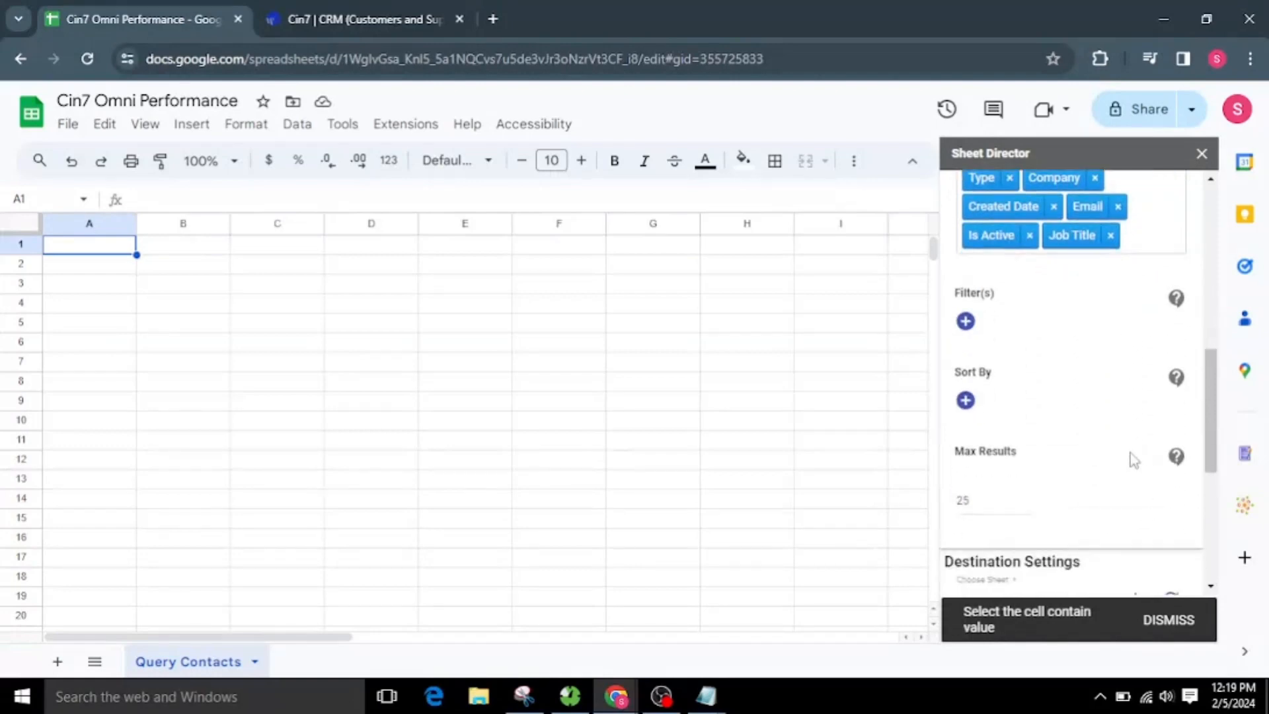
pyautogui.click(965, 400)
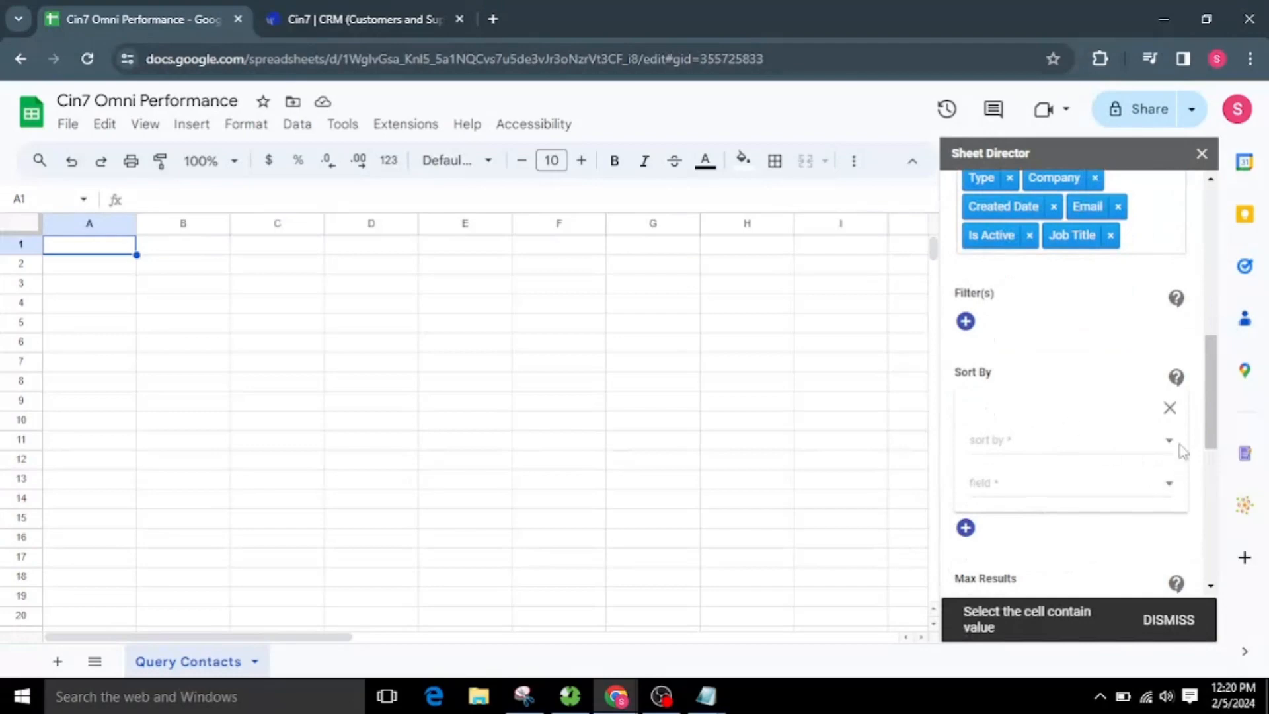
pyautogui.click(1170, 407)
# Step: Keep max results at 25 and use Query Contacts as the destination sheet, starting at cell A1
pyautogui.scroll(-3, 1041, 462)
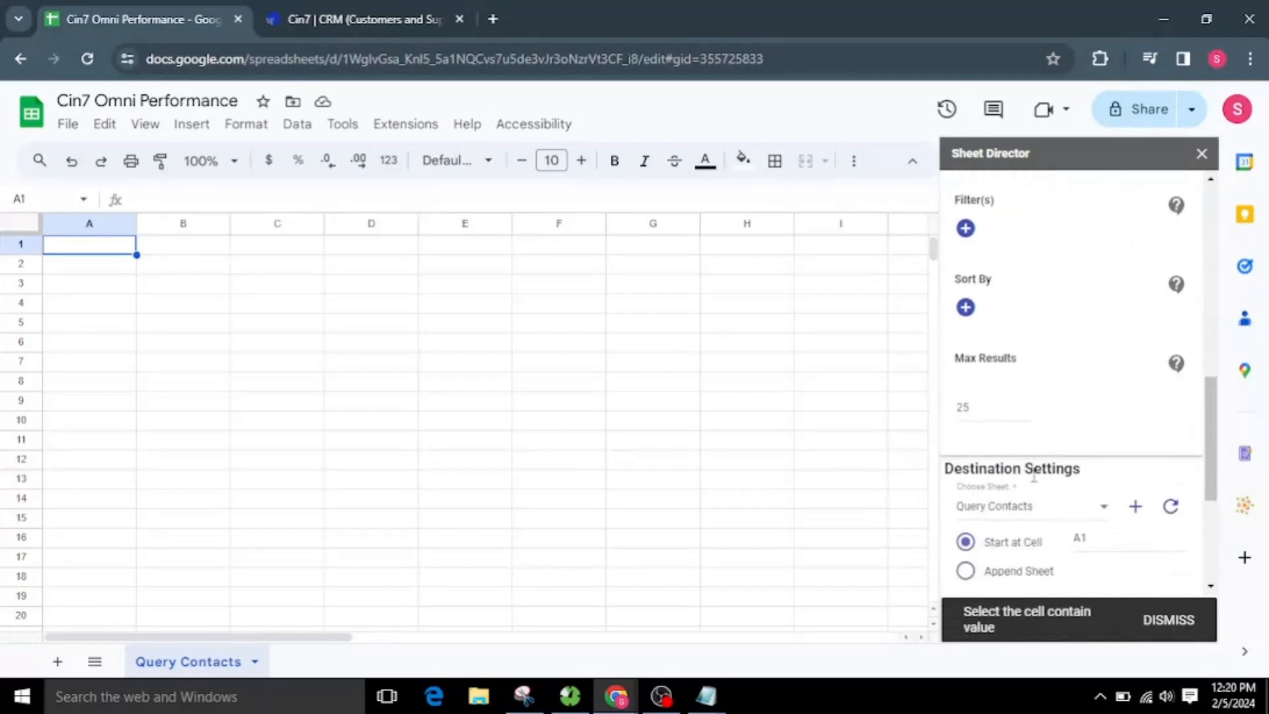
pyautogui.moveTo(981, 407); pyautogui.dragTo(929, 411)
pyautogui.click(1044, 410)
pyautogui.scroll(-2, 1028, 478)
pyautogui.click(1021, 415)
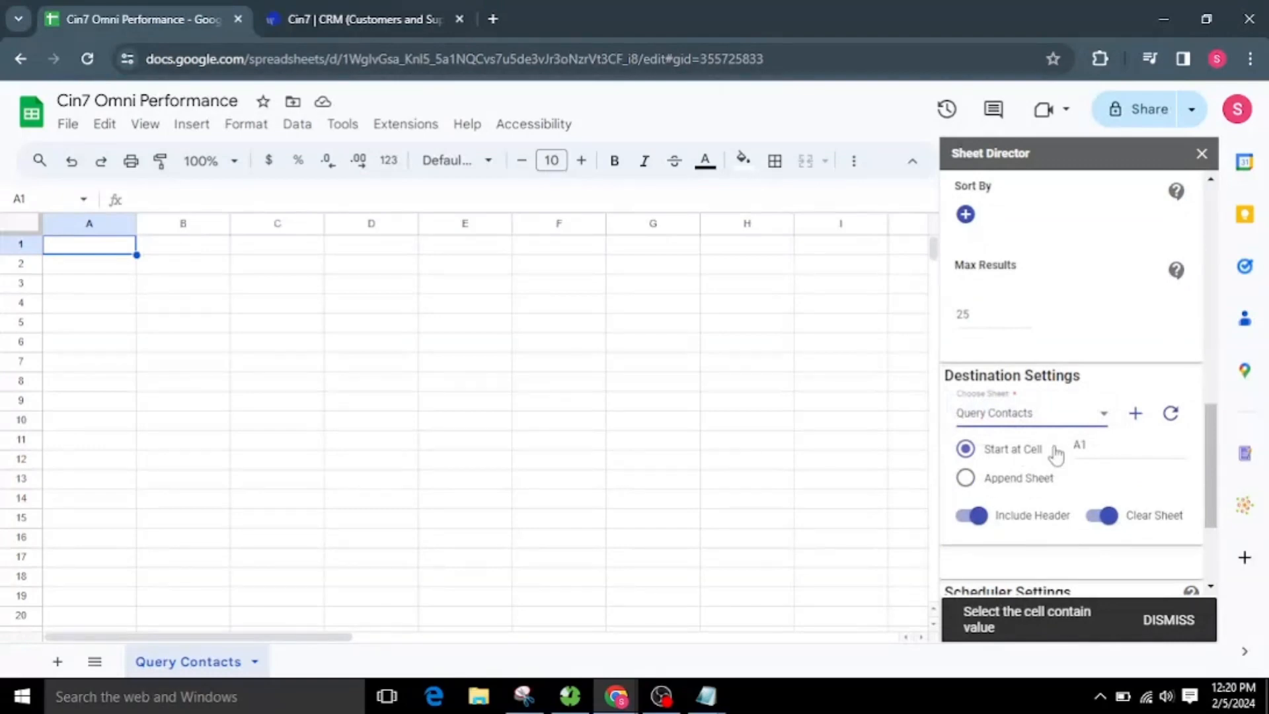
pyautogui.click(1112, 446)
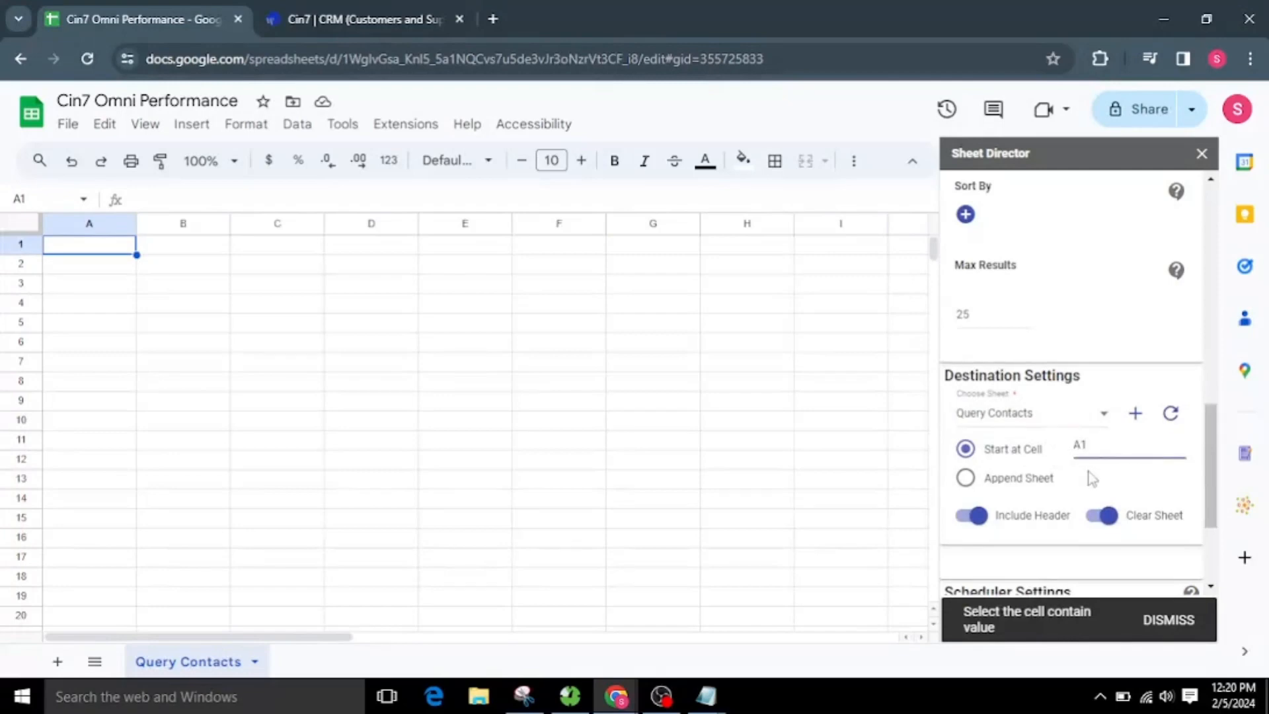
pyautogui.click(969, 516)
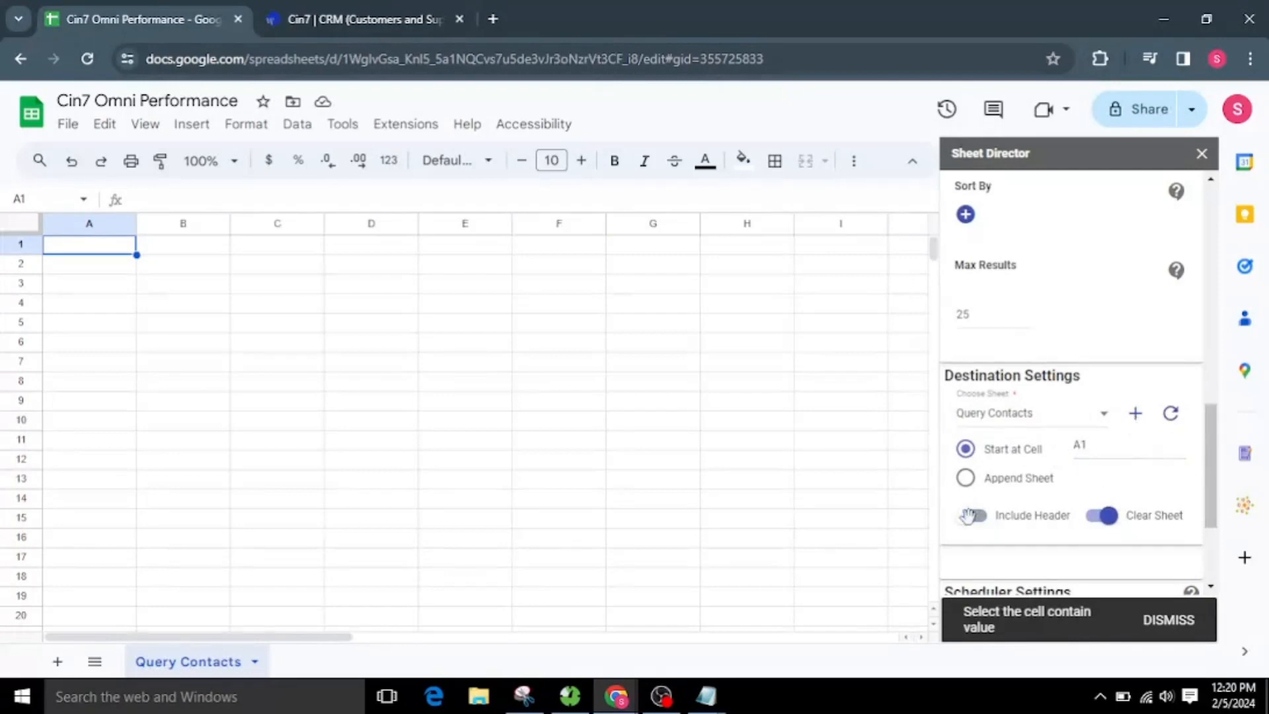
pyautogui.click(967, 516)
pyautogui.click(1095, 512)
pyautogui.click(1098, 511)
# Step: Execute the Contacts query and review the imported rows in the Query Contacts sheet
pyautogui.scroll(-3, 1077, 541)
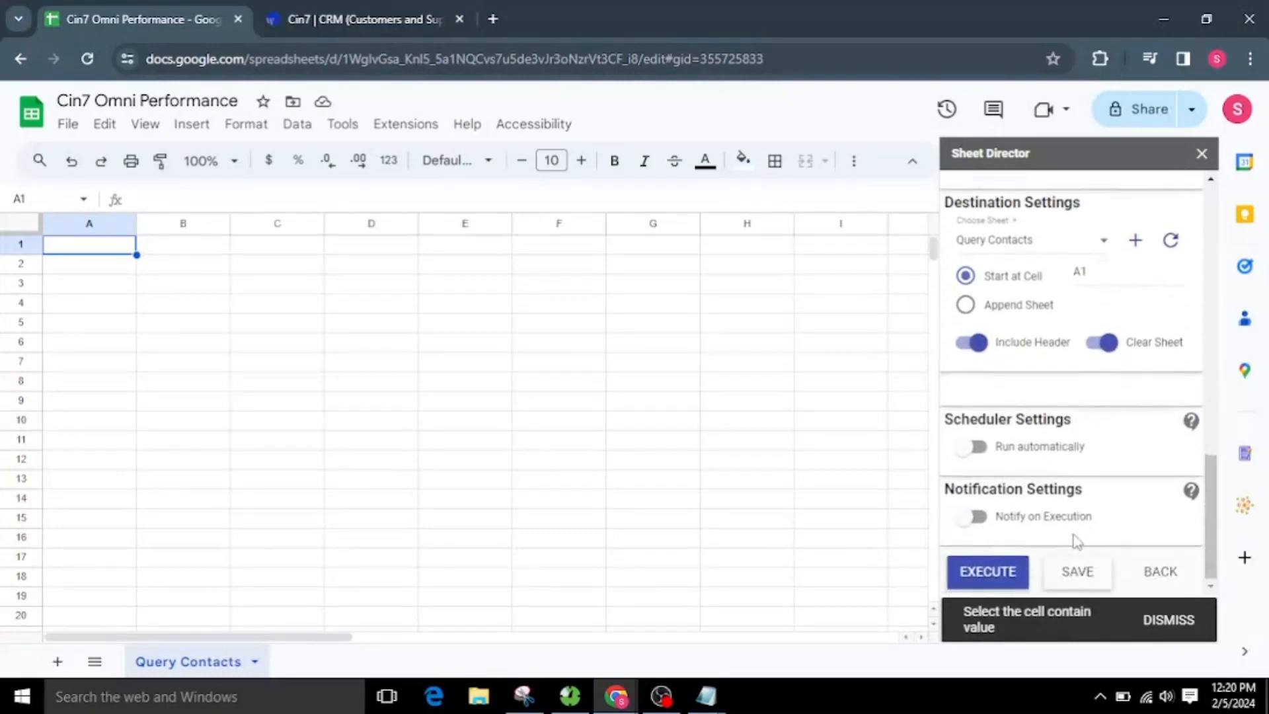
pyautogui.click(992, 573)
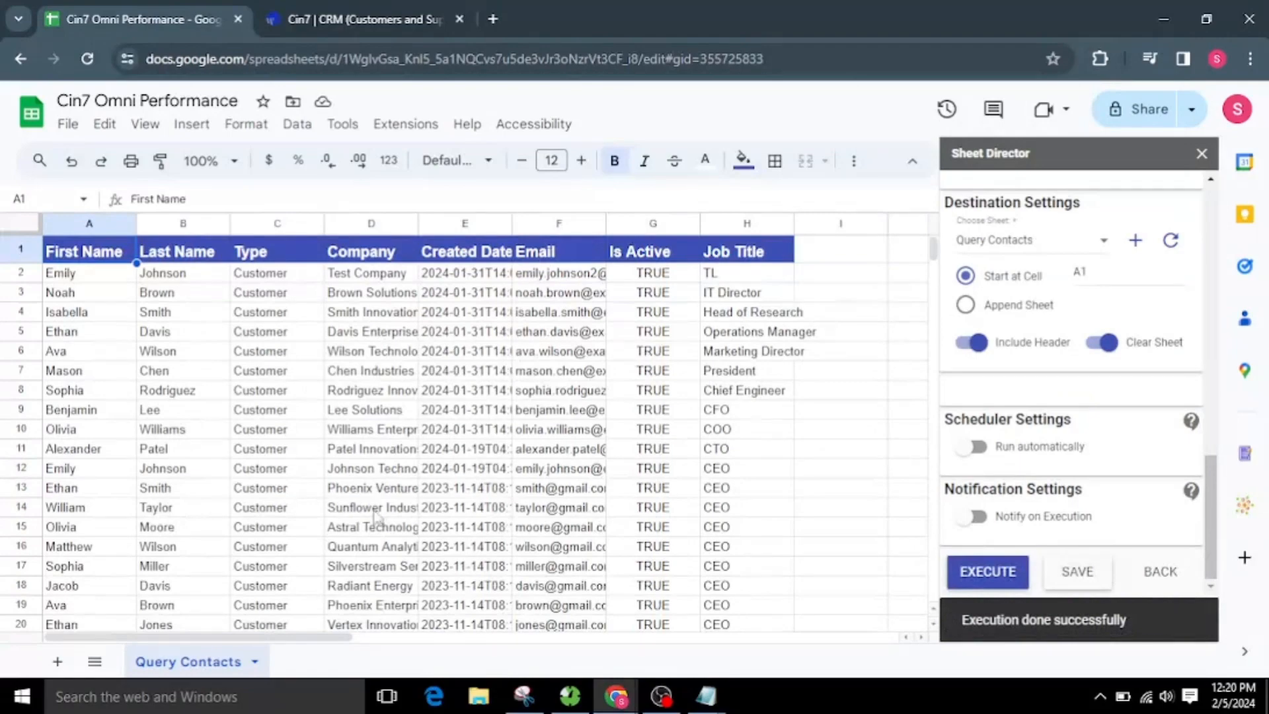
pyautogui.scroll(-2, 397, 374)
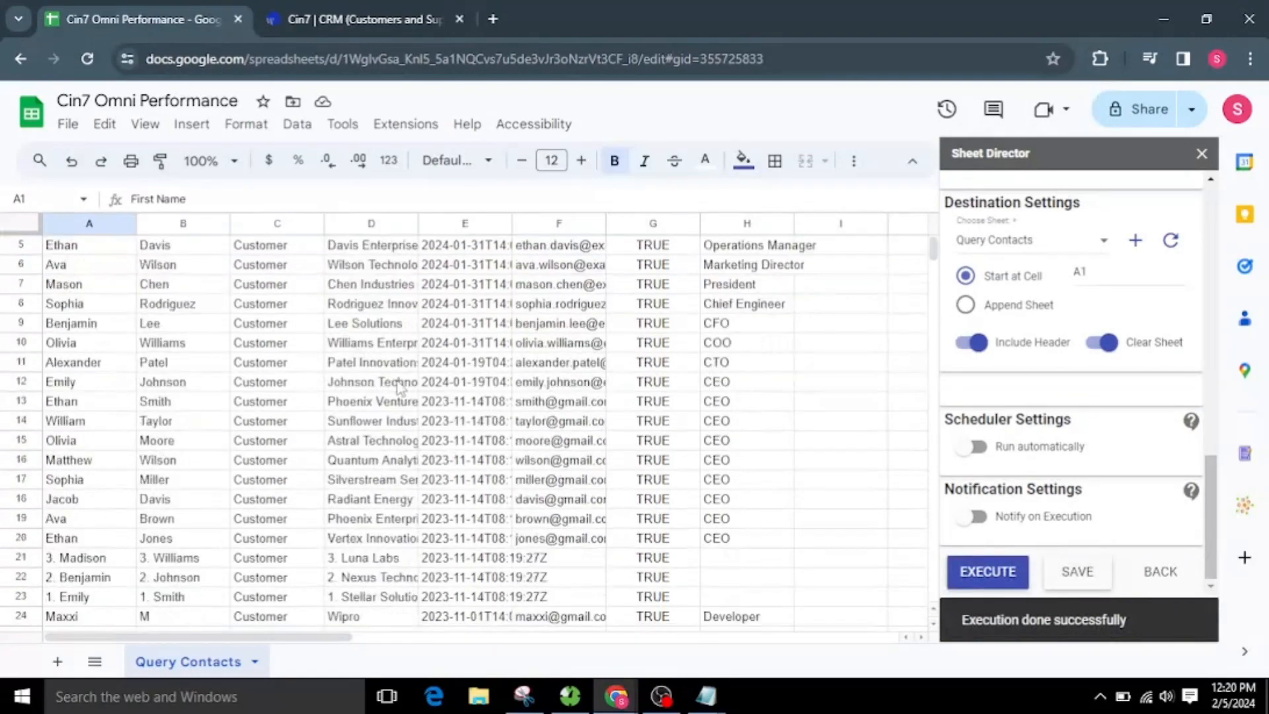
pyautogui.scroll(2, 400, 386)
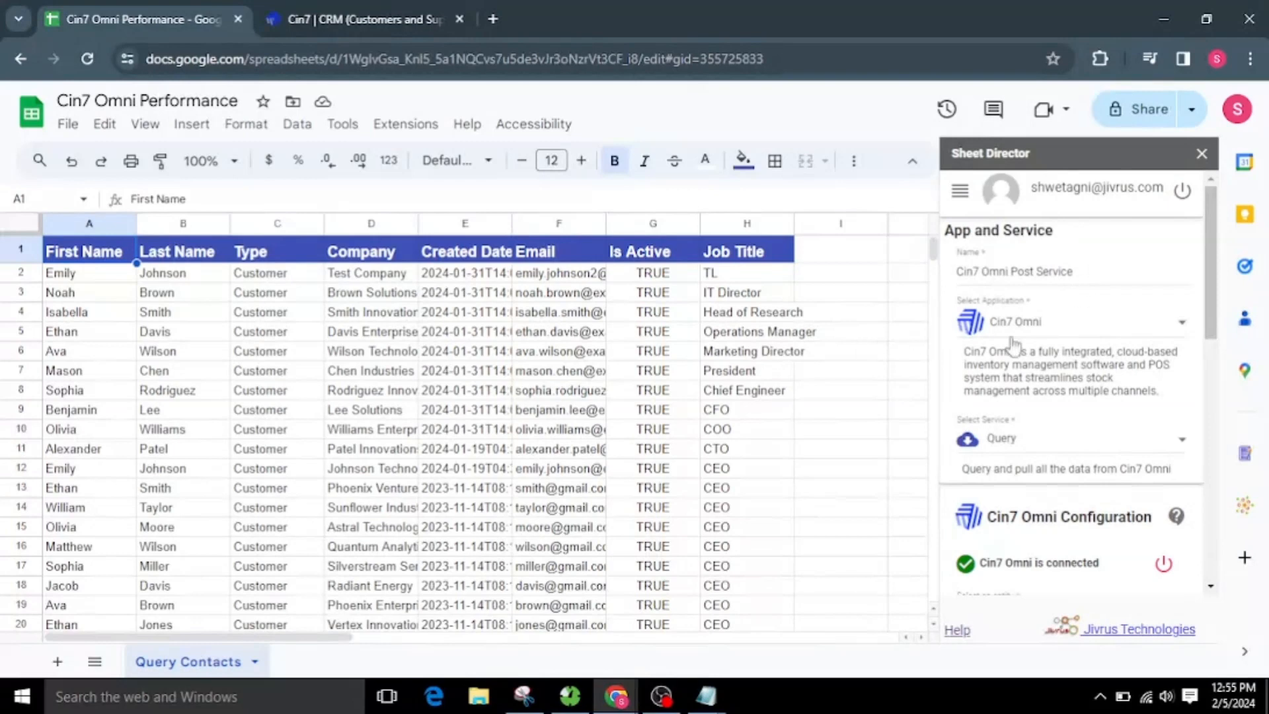
pyautogui.moveTo(1102, 271); pyautogui.dragTo(942, 289)
pyautogui.click(1107, 270)
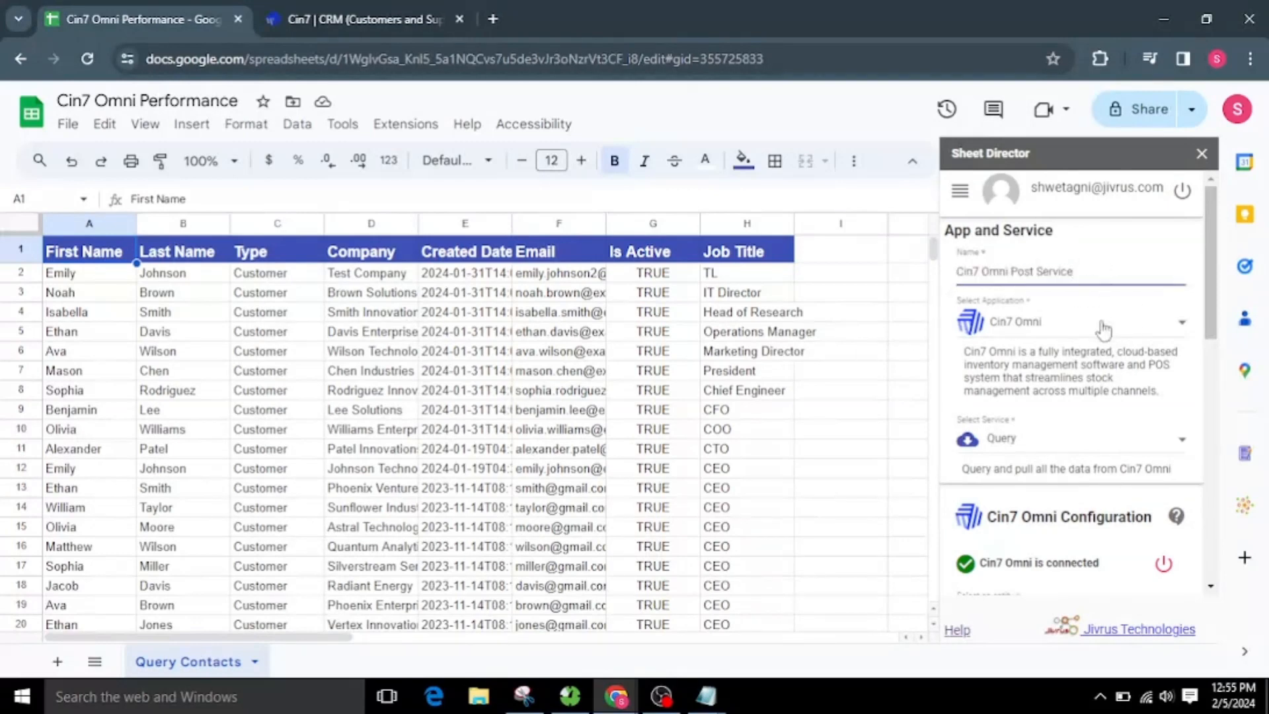
# Step: Set the service type of the Cin7 Omni Post Service to Post
pyautogui.scroll(-3, 1114, 341)
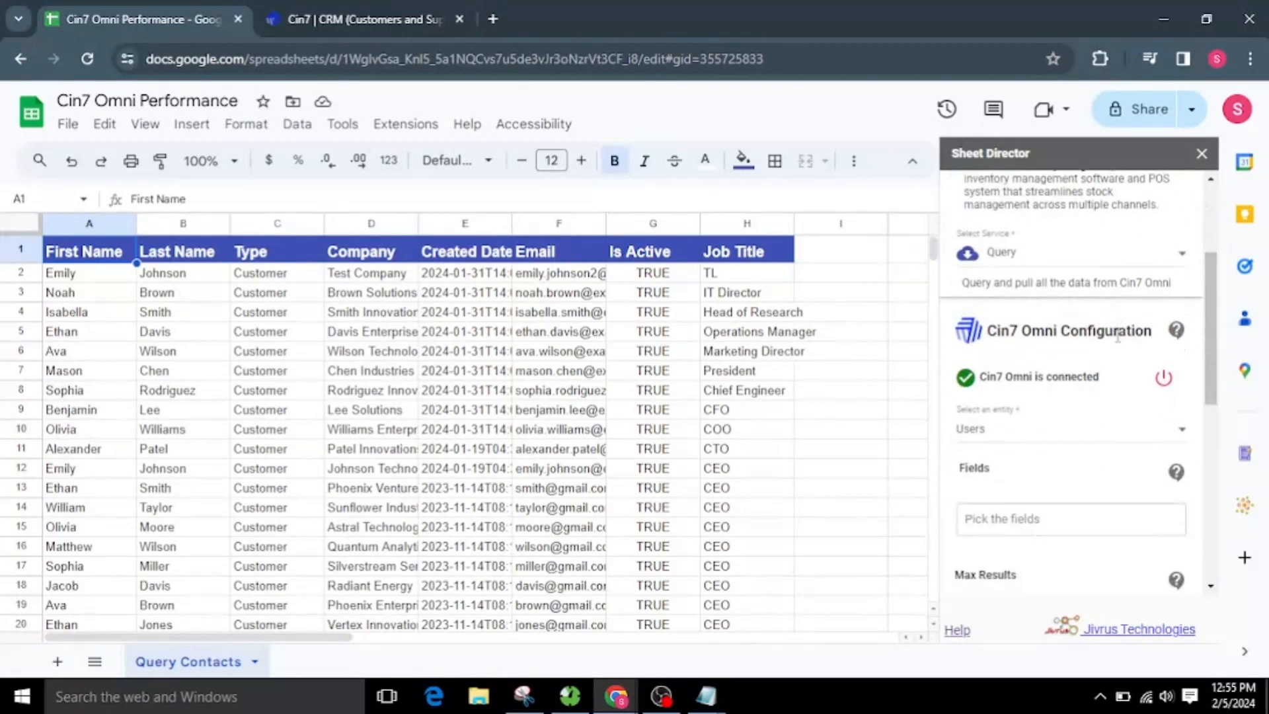
pyautogui.click(1027, 264)
pyautogui.click(1026, 296)
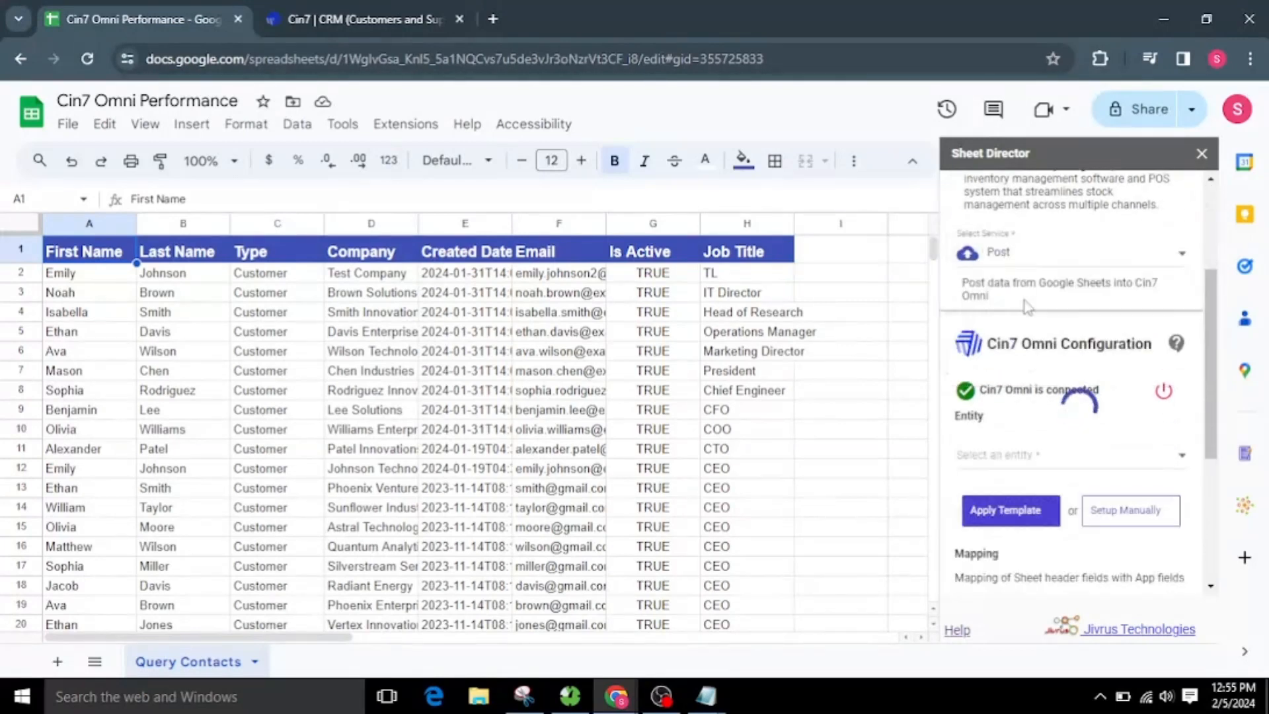
# Step: Choose Contacts as the entity to post and apply its template
pyautogui.scroll(-1, 1048, 388)
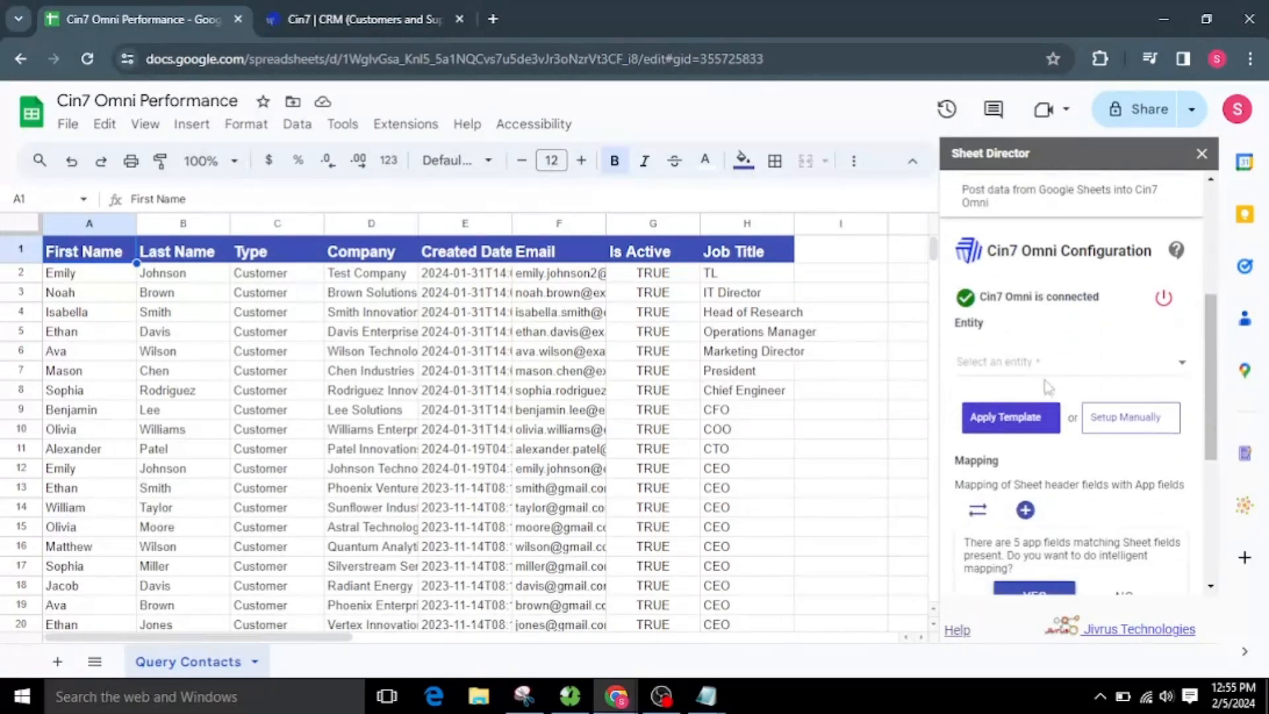
pyautogui.click(1048, 363)
pyautogui.click(1035, 380)
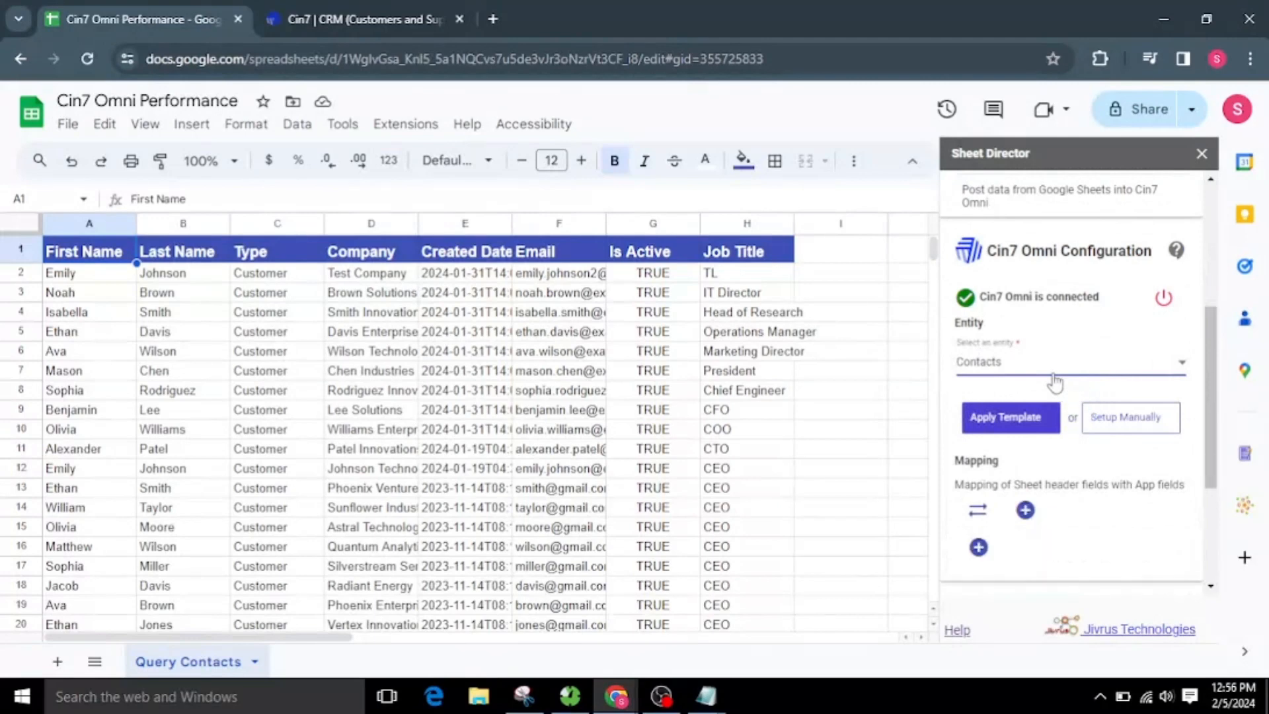
pyautogui.scroll(-1, 1054, 382)
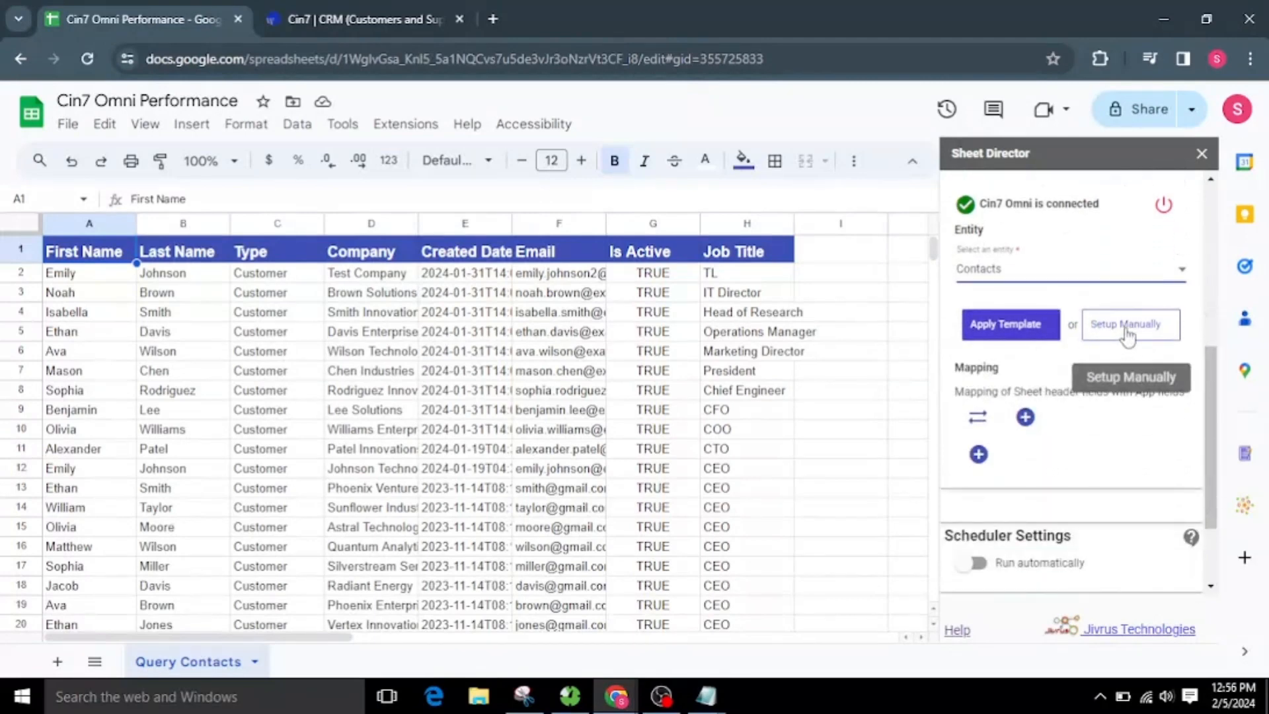
pyautogui.click(1018, 337)
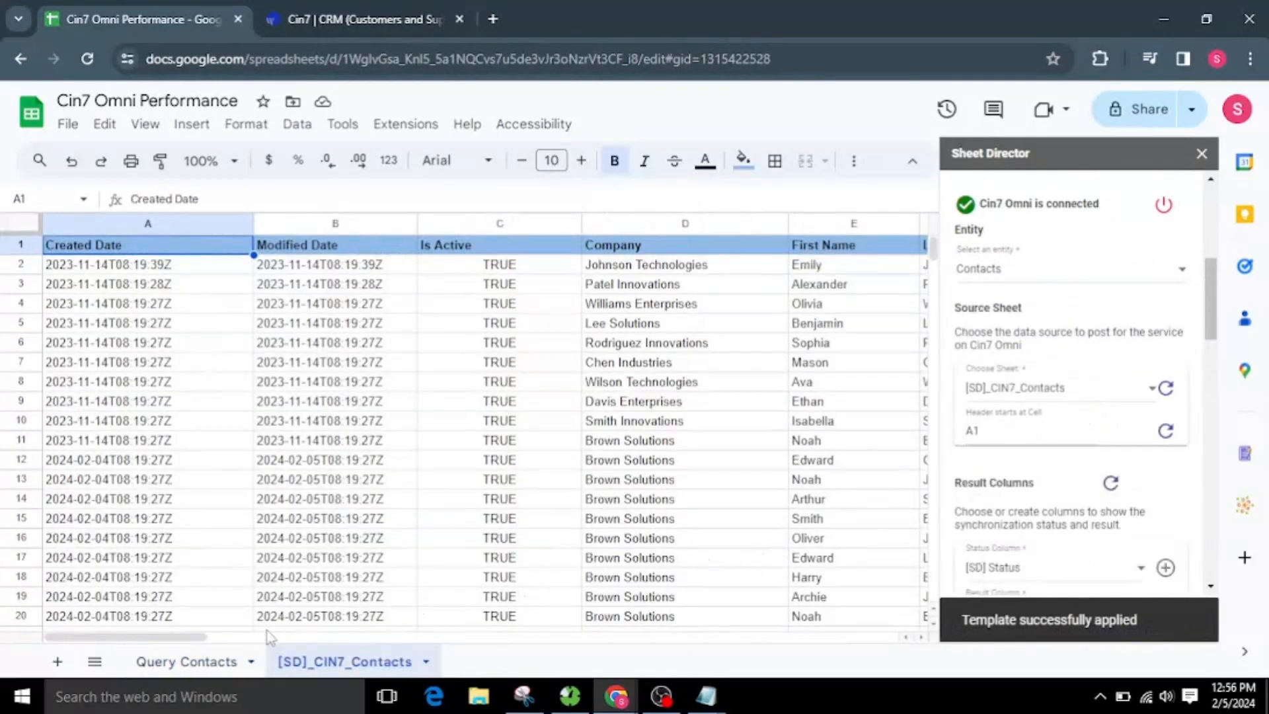
# Step: Examine the template sheet's [SD] Status and [SD] Result columns alongside the source sheet and result column settings
pyautogui.moveTo(421, 636); pyautogui.dragTo(493, 637)
pyautogui.scroll(-3, 1052, 485)
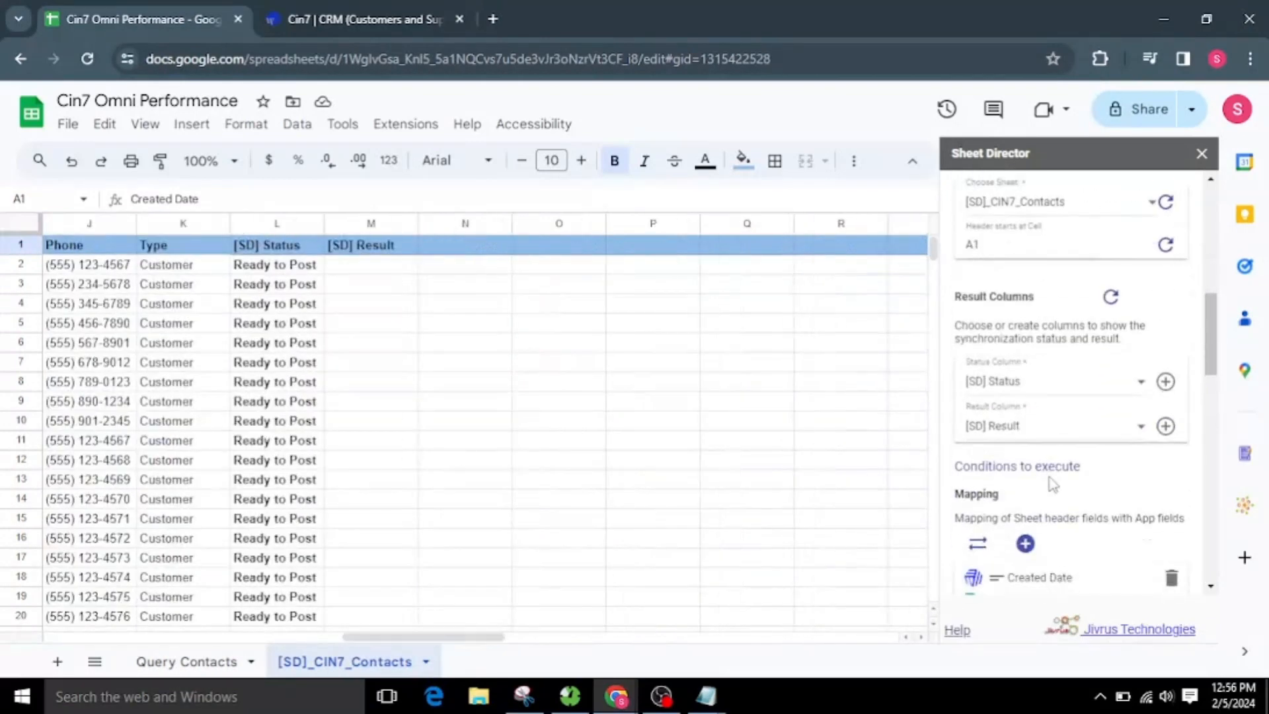
pyautogui.scroll(-3, 1053, 484)
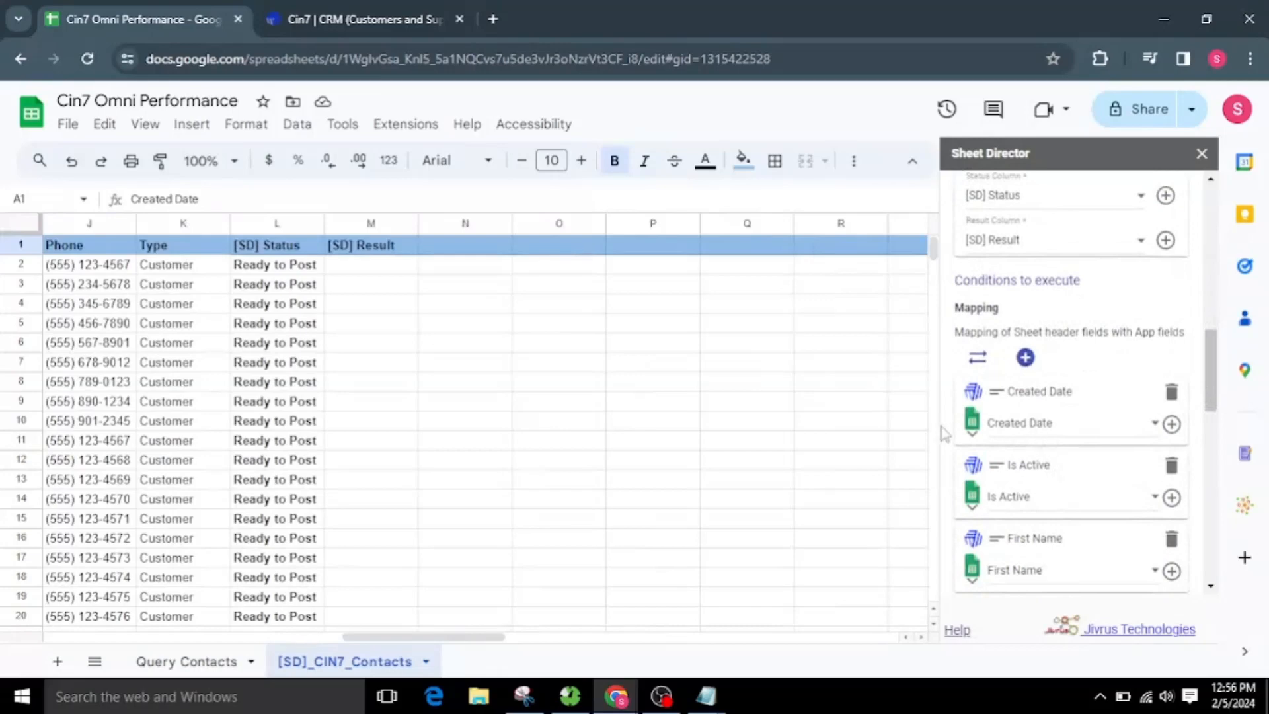
pyautogui.scroll(2, 1040, 534)
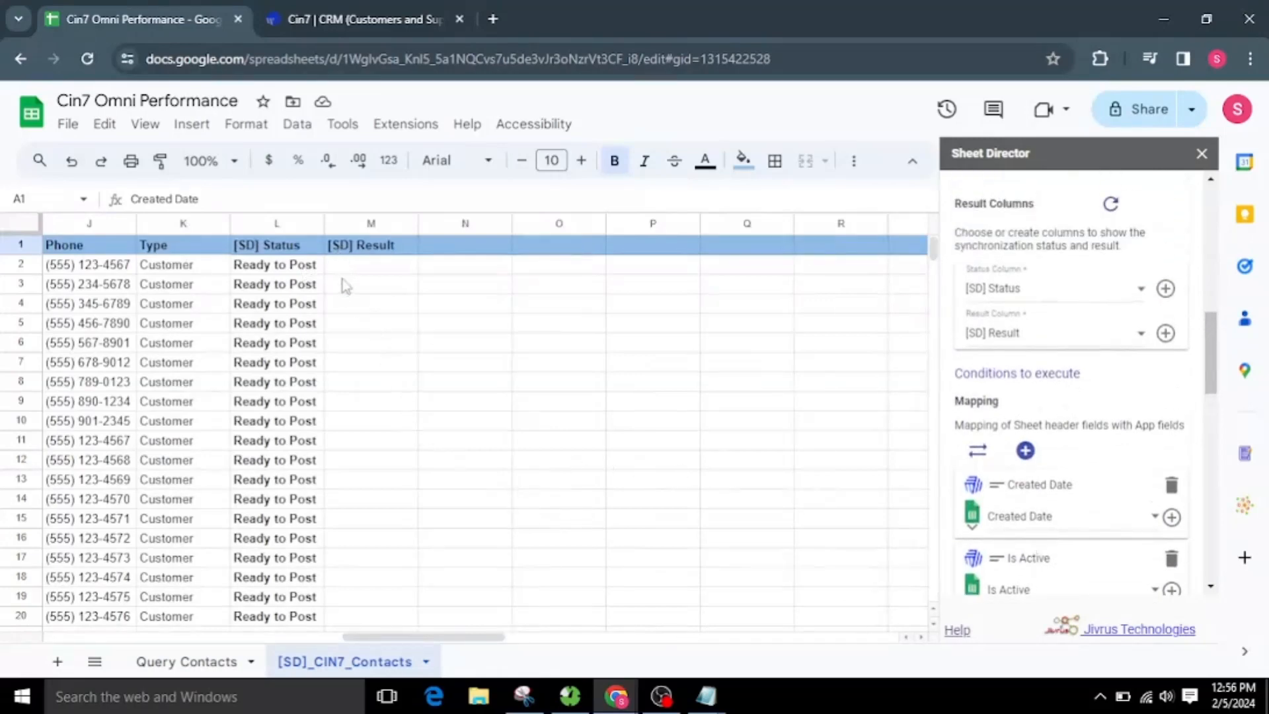
pyautogui.click(254, 231)
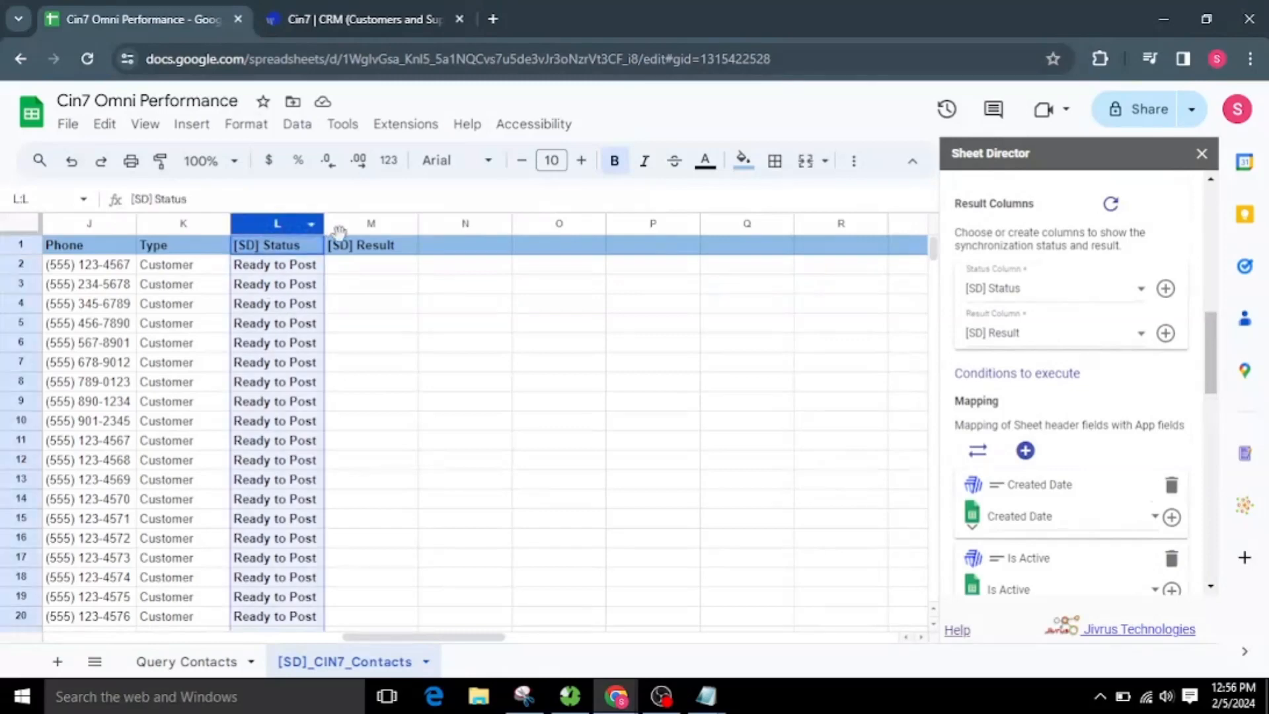
pyautogui.click(346, 223)
pyautogui.click(507, 345)
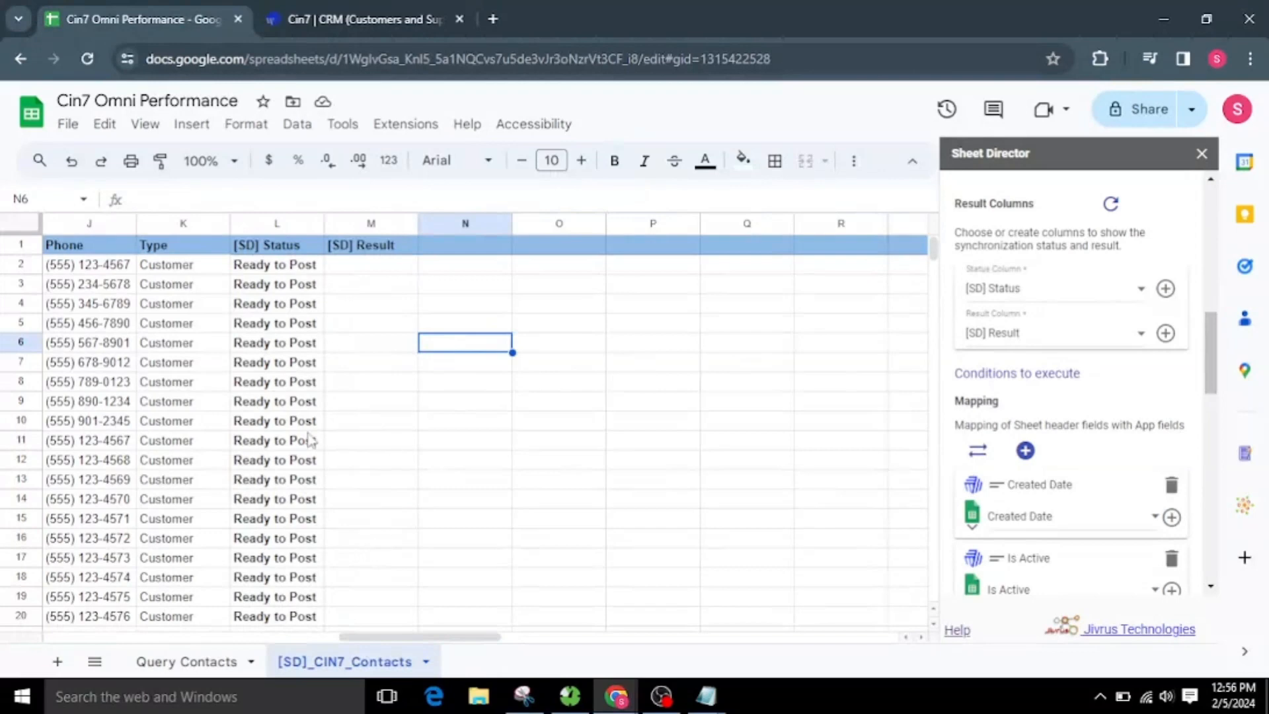
# Step: Check the available status column choices and review the mapping of sheet headers to app fields through Phone
pyautogui.click(1080, 292)
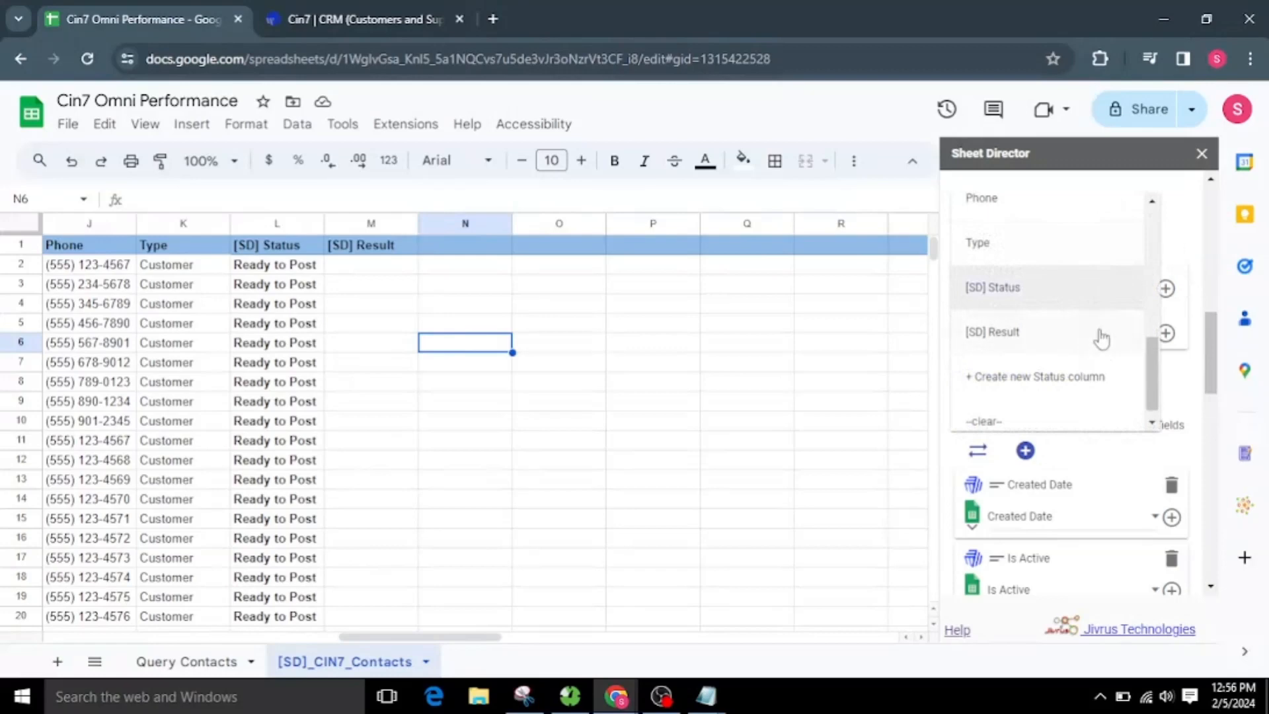
pyautogui.click(1166, 263)
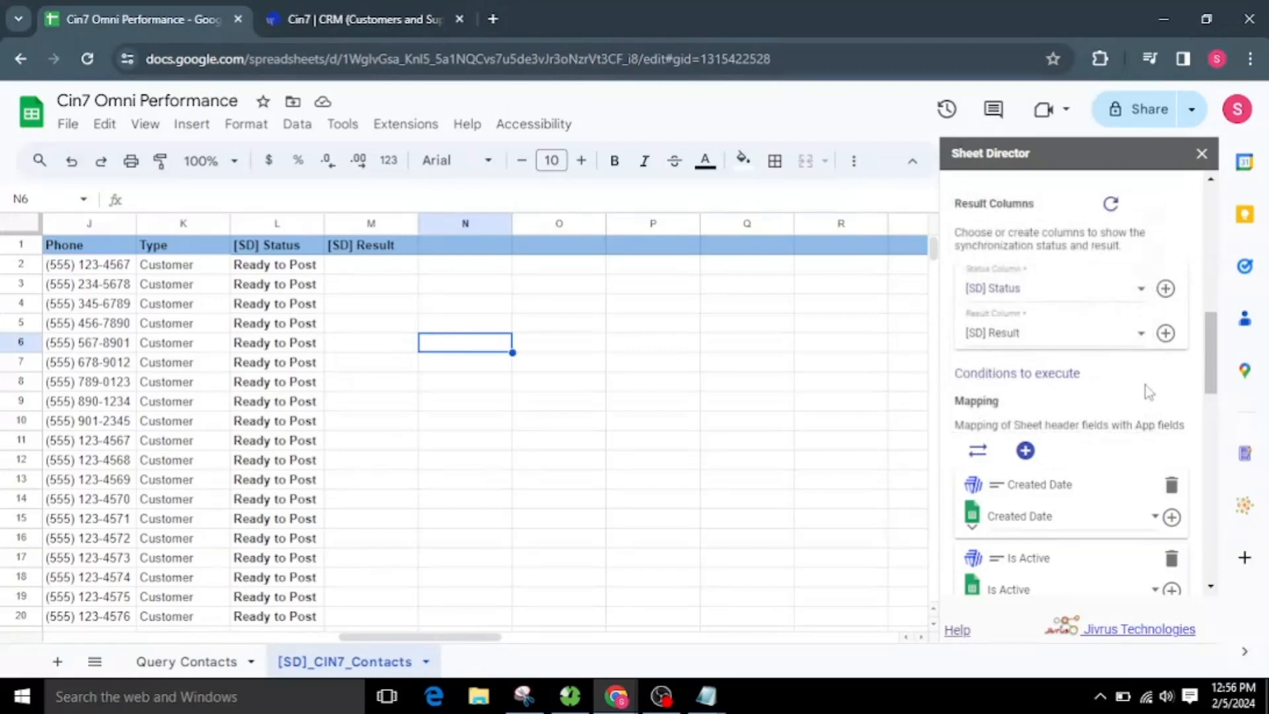
pyautogui.scroll(-2, 1146, 392)
pyautogui.scroll(-10, 1071, 502)
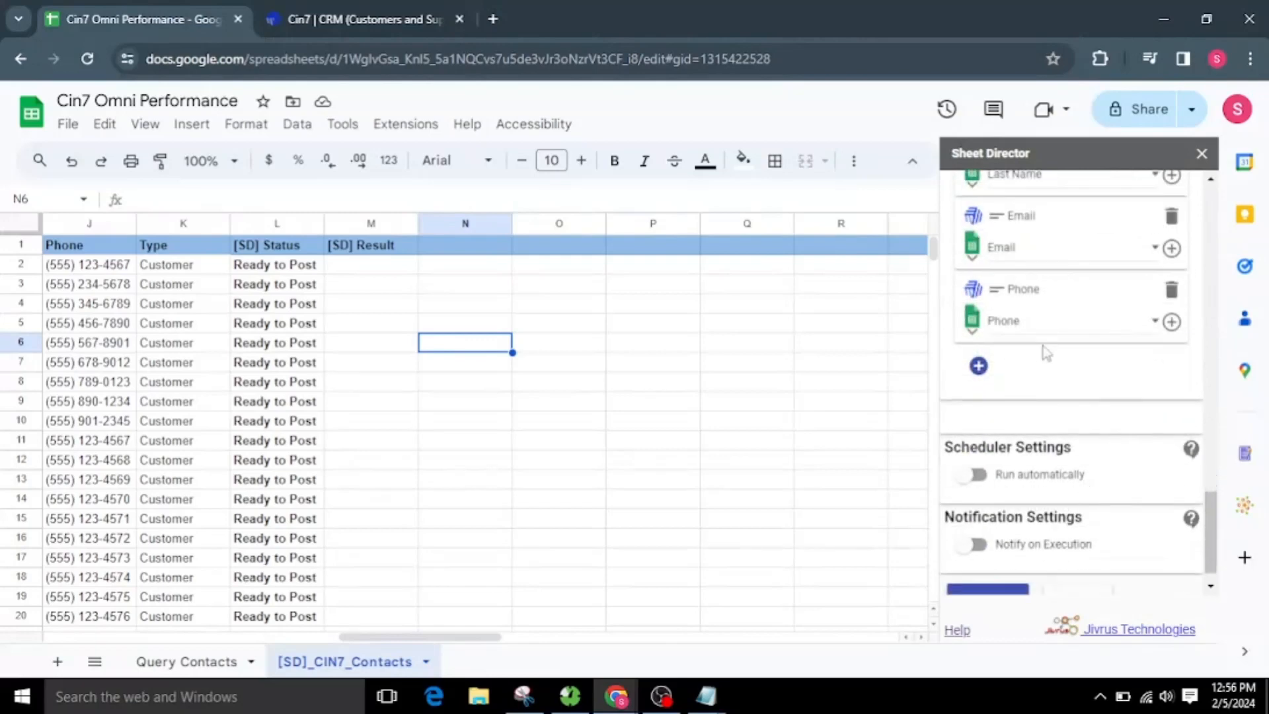
pyautogui.click(1050, 321)
pyautogui.click(1193, 369)
pyautogui.scroll(-1, 1090, 436)
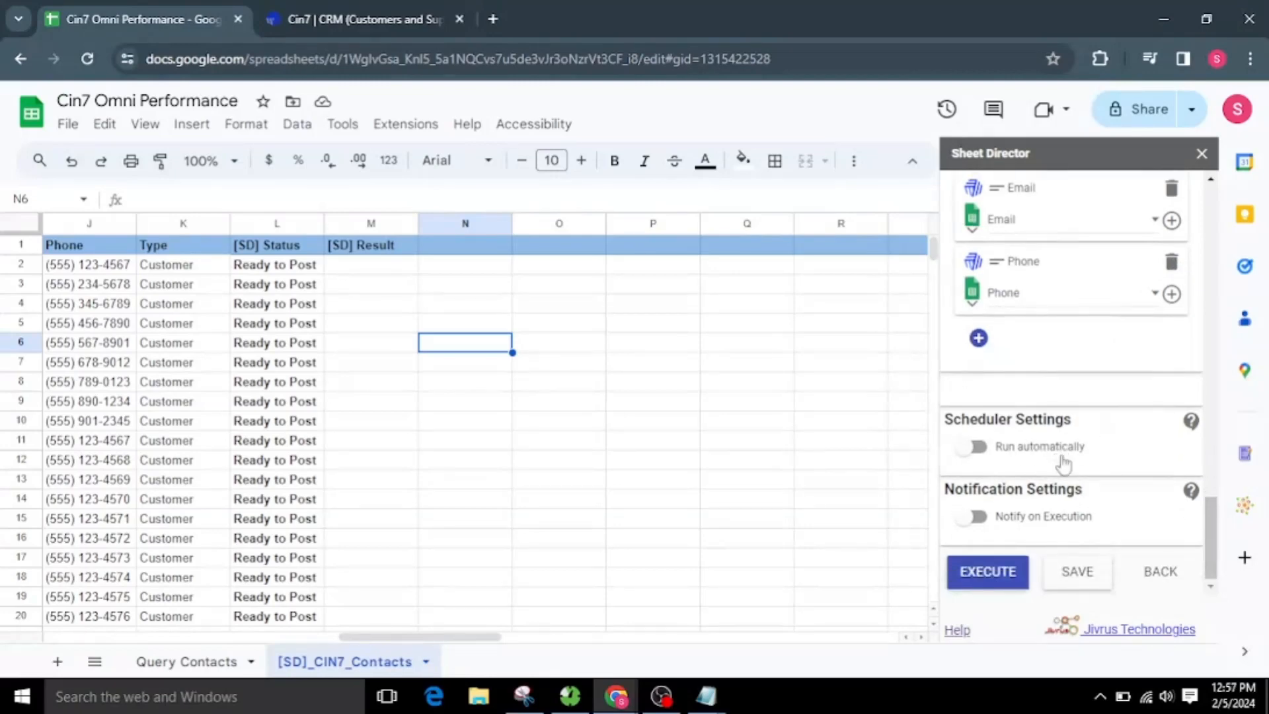
# Step: Execute the Post service, post the ready contact records to Cin7 Omni, and check their status and result columns
pyautogui.click(998, 580)
pyautogui.click(999, 578)
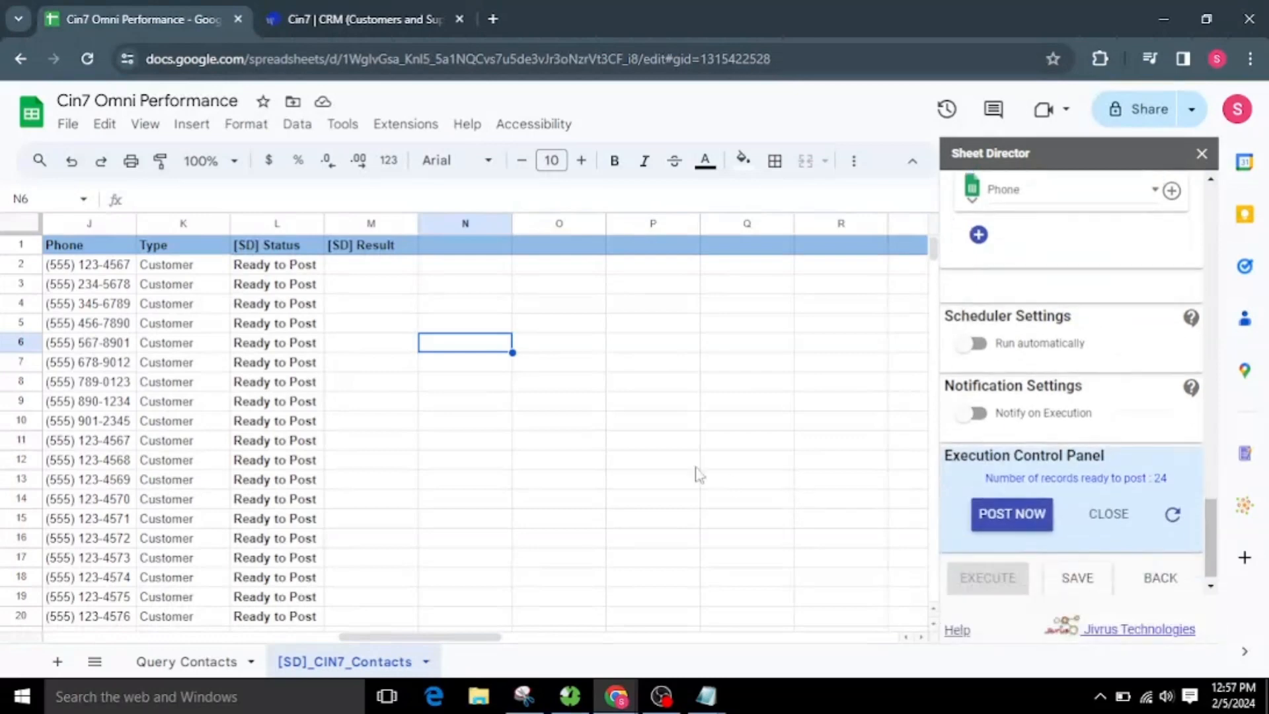
pyautogui.click(291, 265)
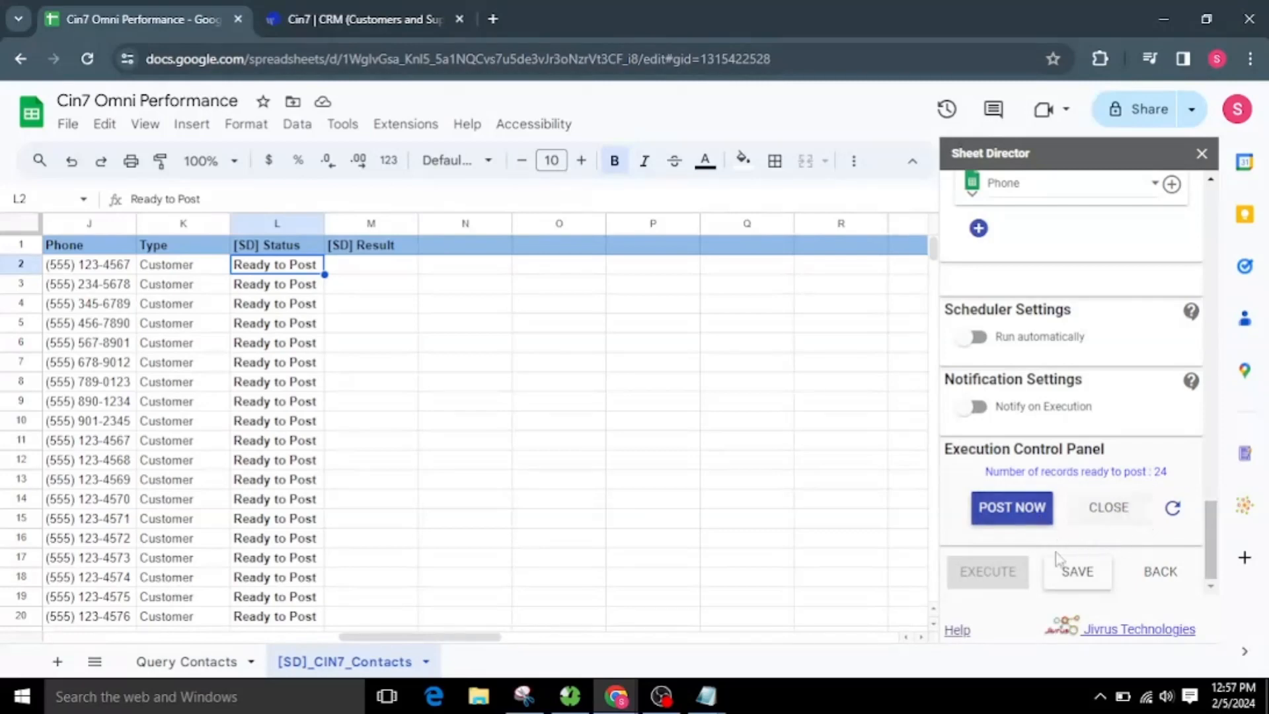
pyautogui.click(1026, 517)
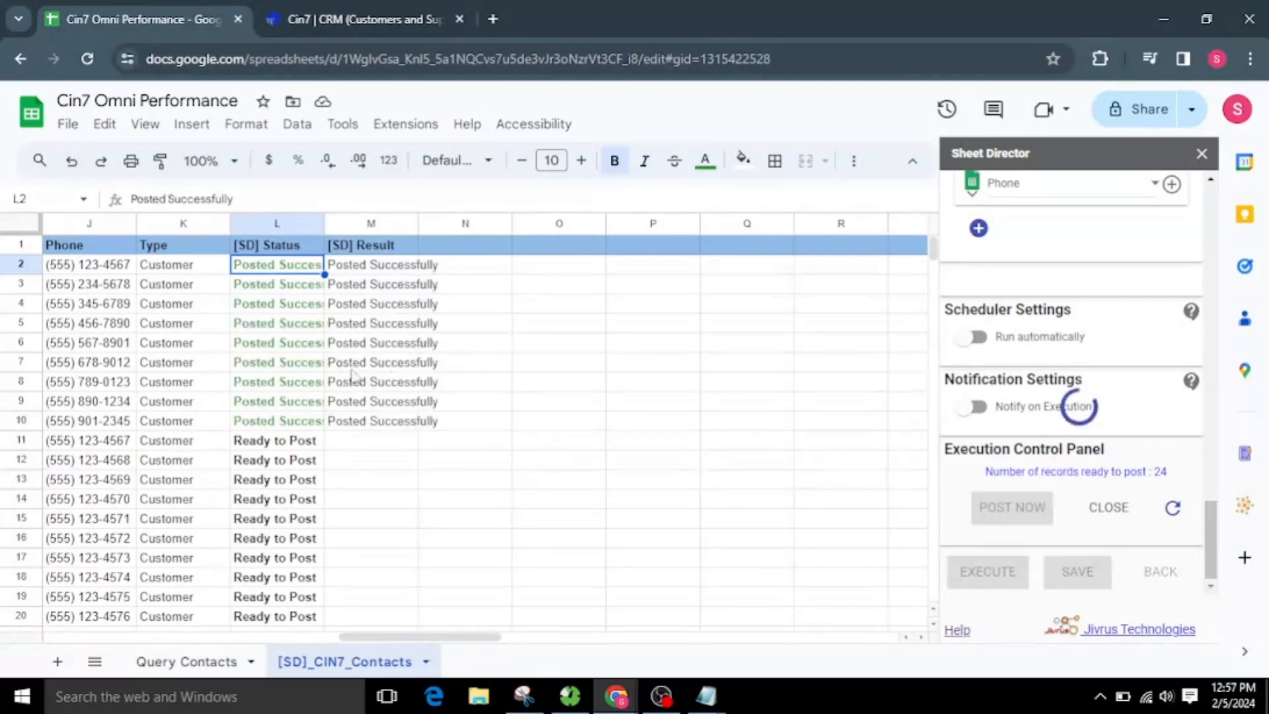
pyautogui.scroll(-1, 354, 502)
pyautogui.moveTo(358, 637); pyautogui.dragTo(307, 639)
pyautogui.scroll(1, 746, 525)
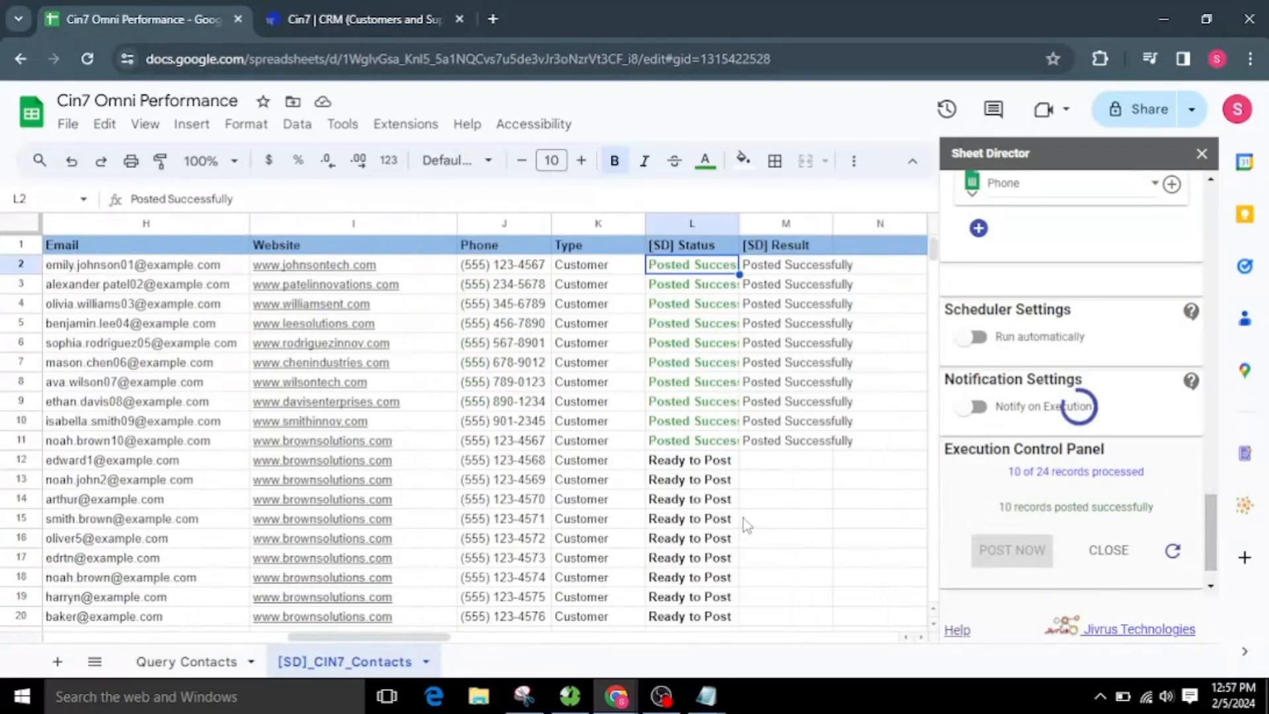
# Step: Switch to the Cin7 CRM page and look through the customer list for the posted contacts
pyautogui.click(360, 19)
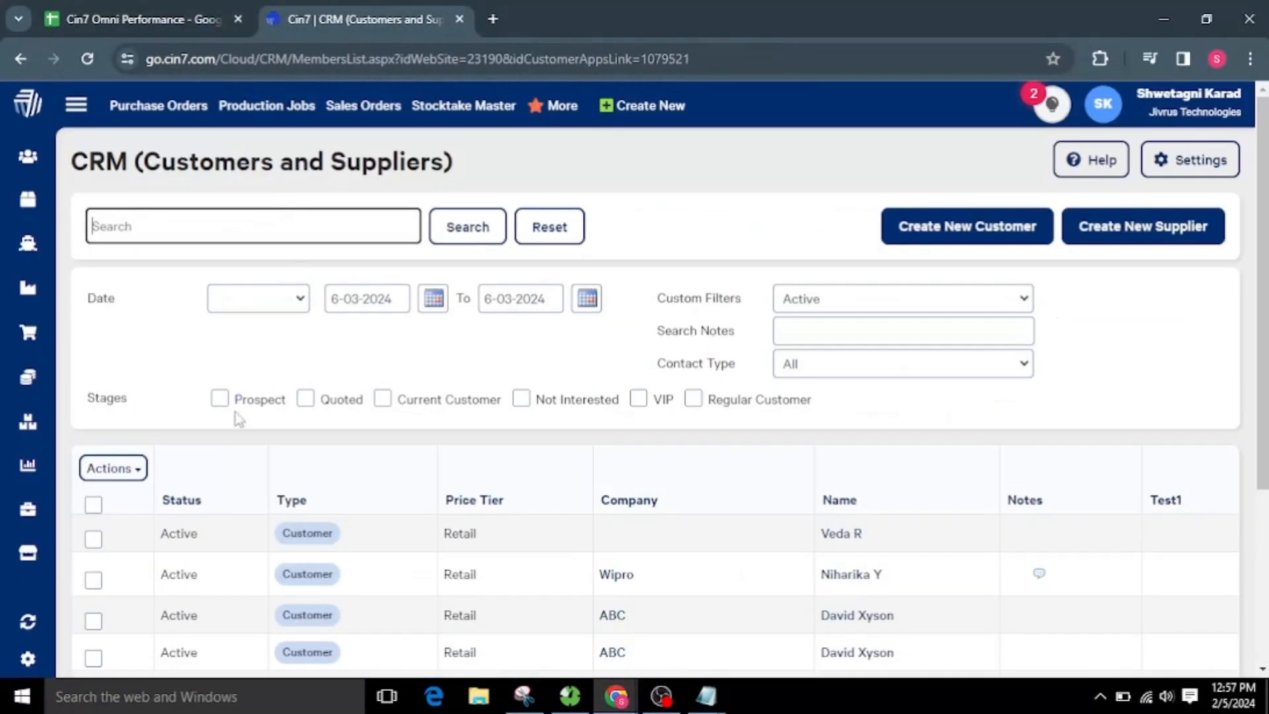
pyautogui.scroll(-12, 459, 476)
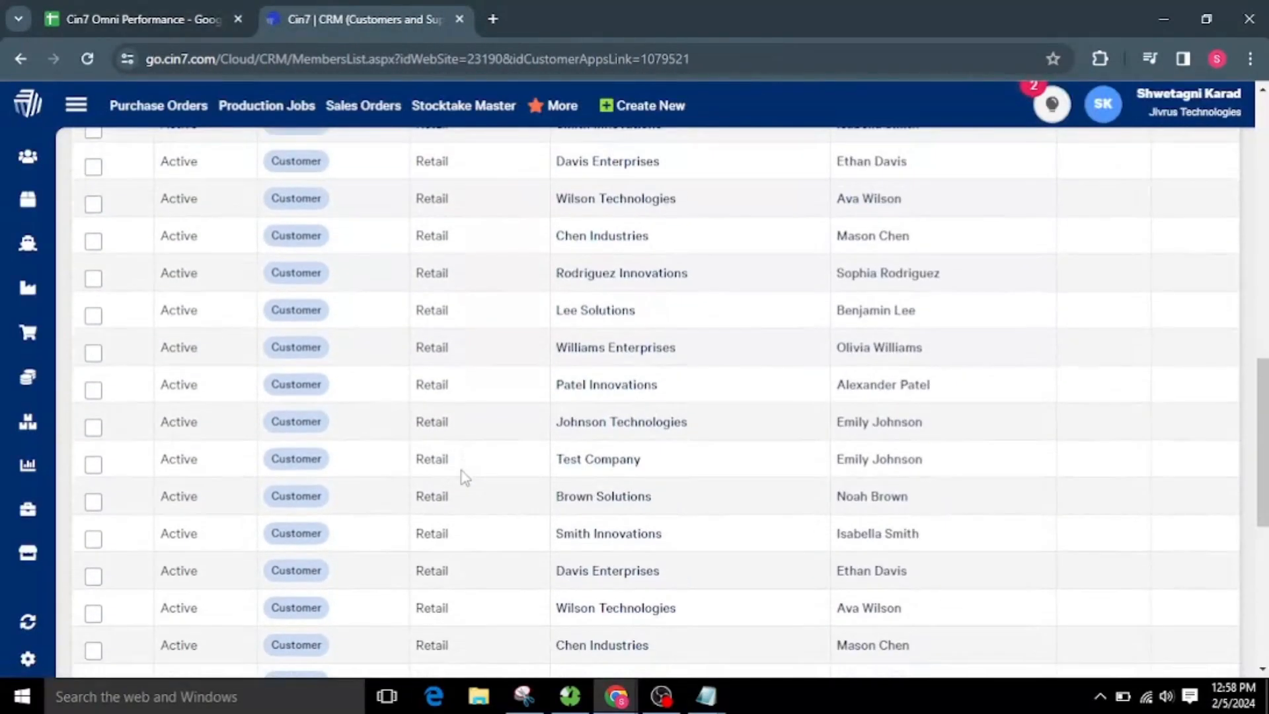
pyautogui.scroll(-7, 461, 473)
pyautogui.scroll(15, 461, 473)
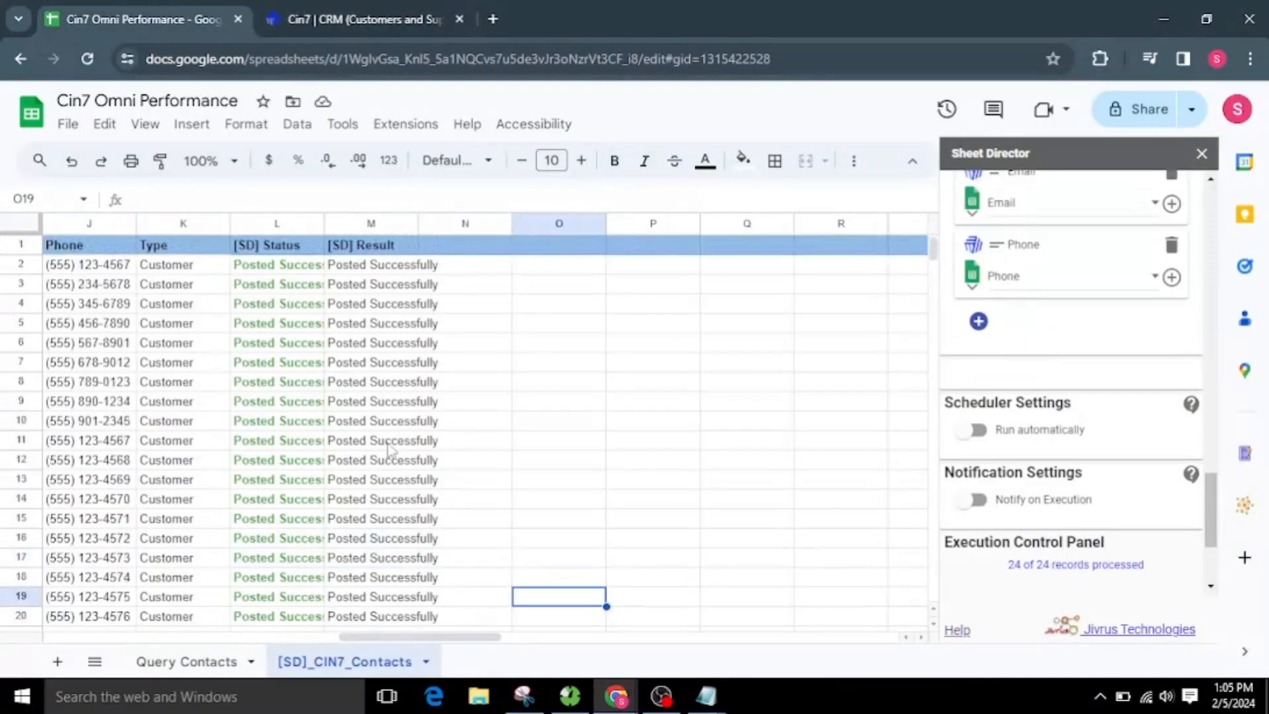
pyautogui.scroll(5, 1156, 482)
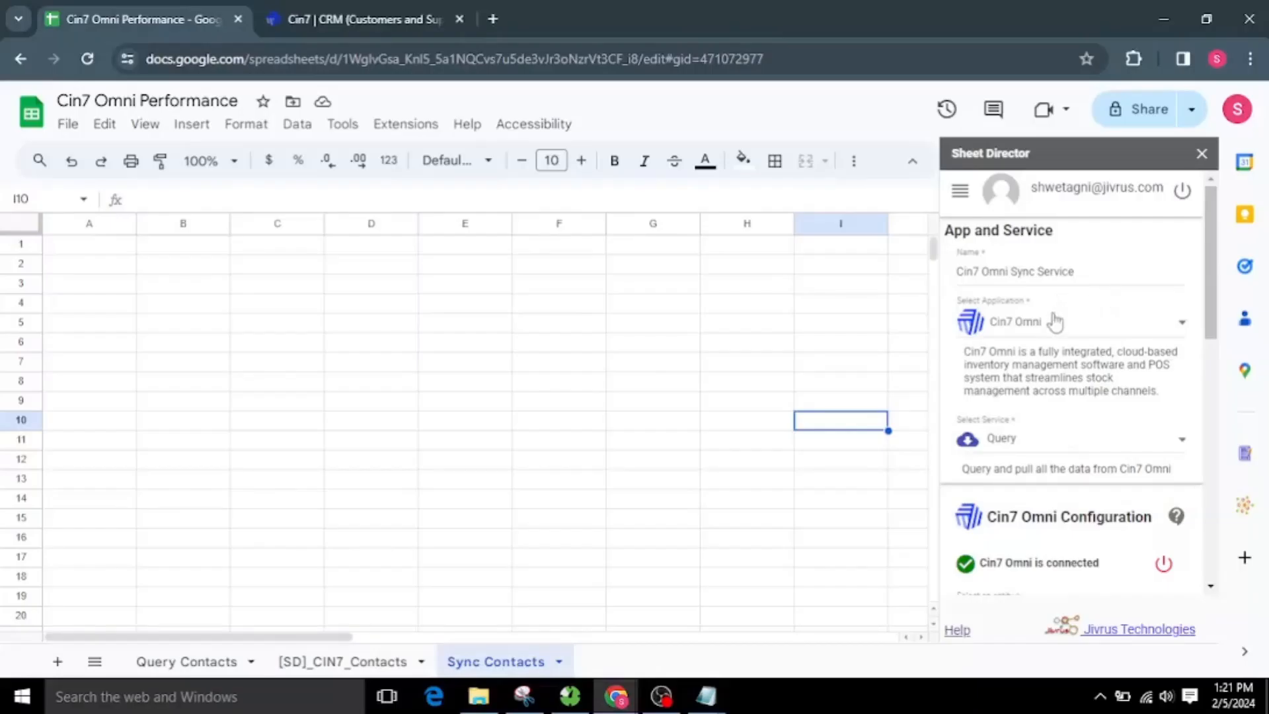
# Step: Set the Cin7 Omni Sync Service's type to Synchronize and choose Contacts as its entity
pyautogui.moveTo(1085, 270); pyautogui.dragTo(949, 280)
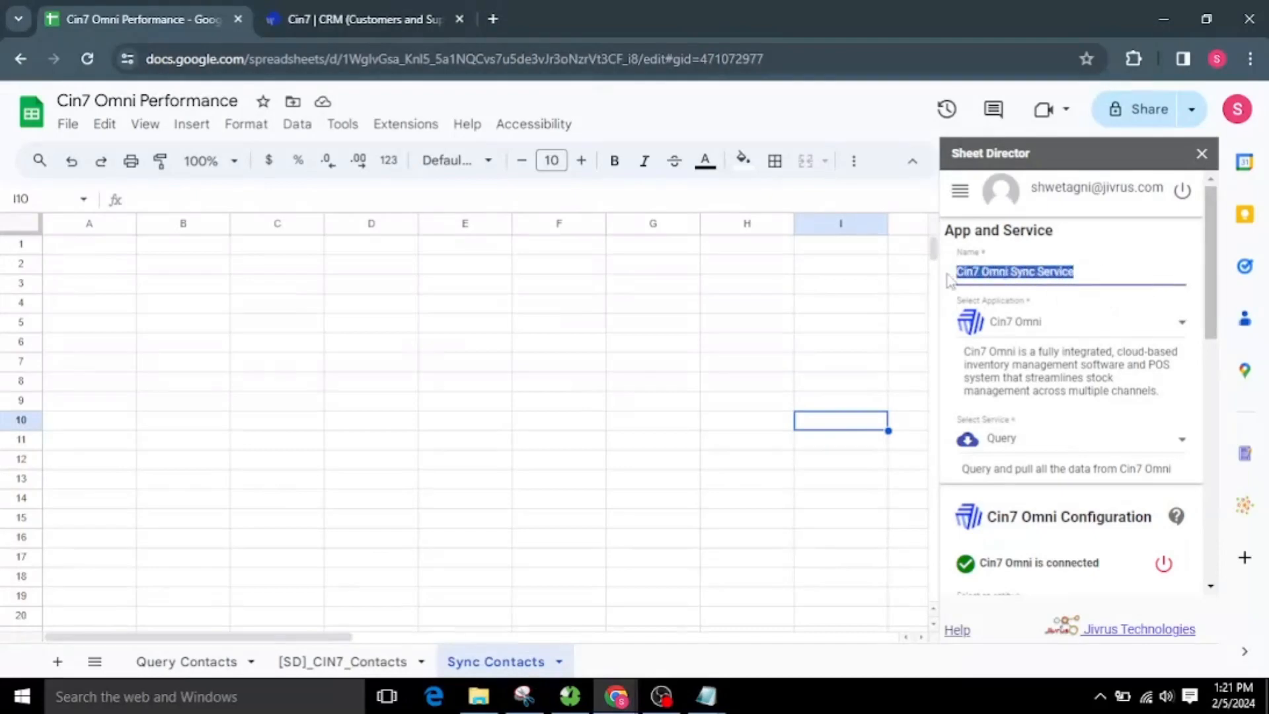
pyautogui.click(1121, 276)
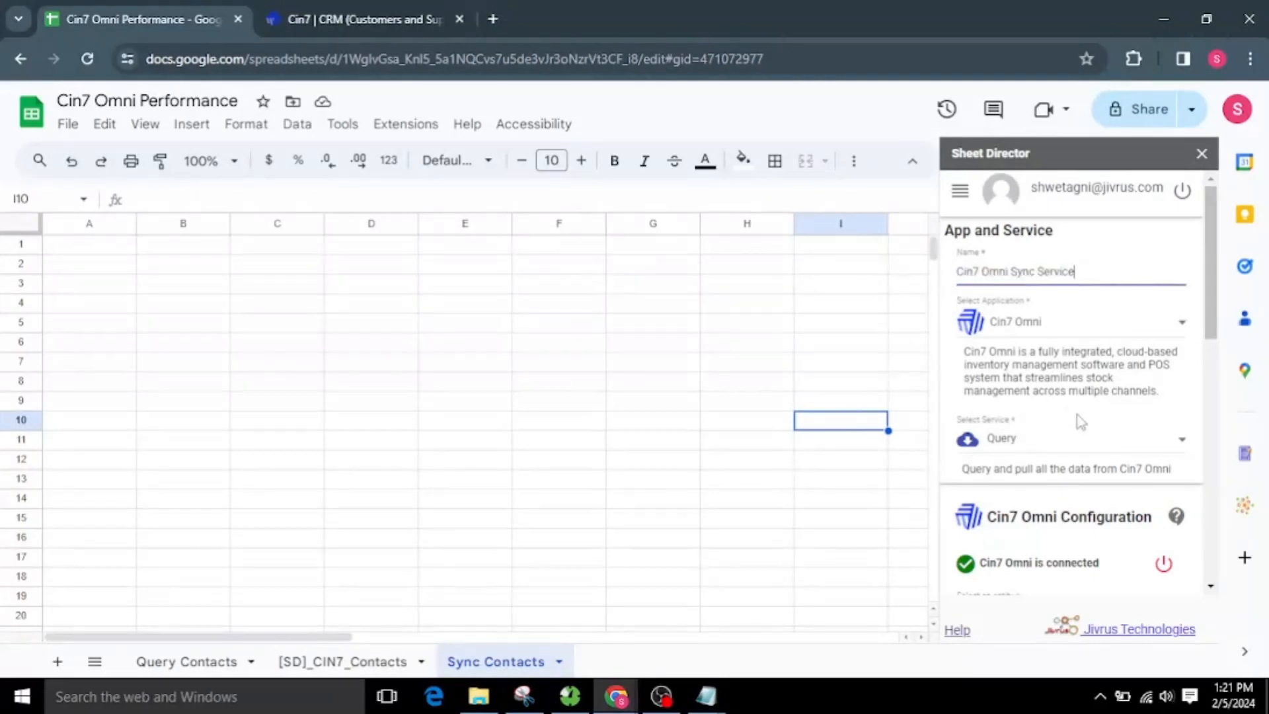
pyautogui.scroll(-1, 1081, 422)
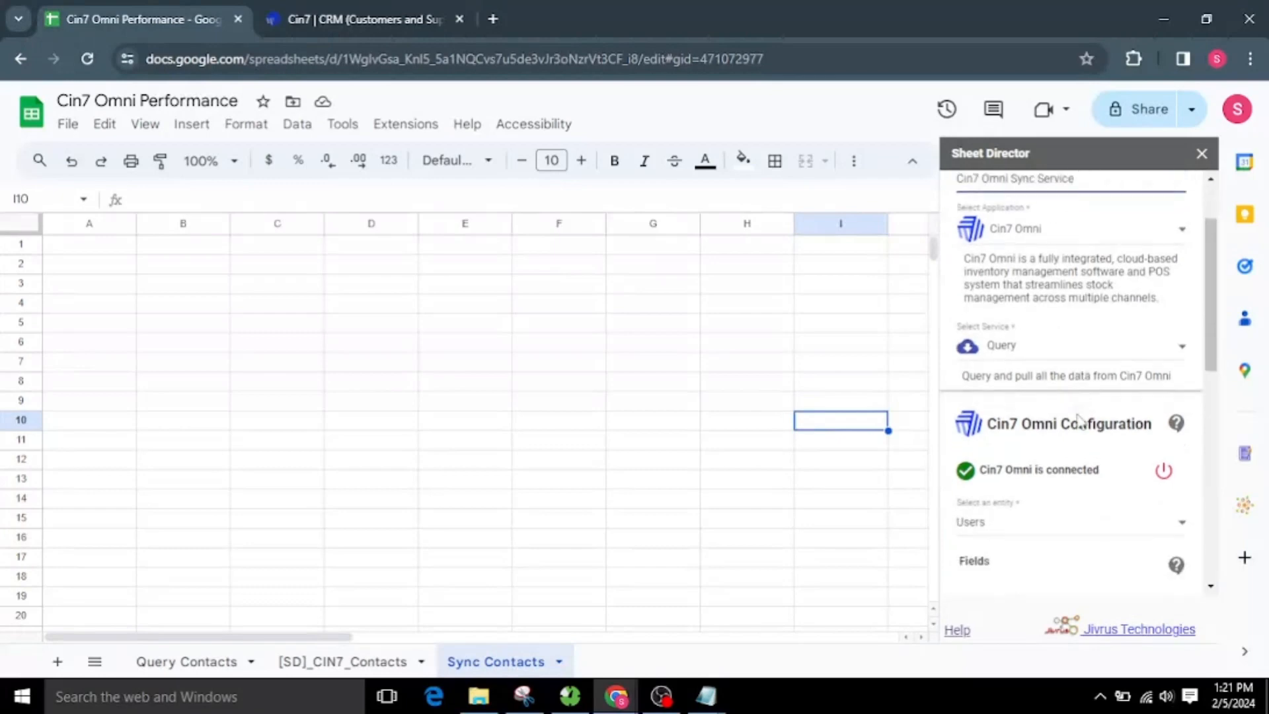
pyautogui.click(1066, 354)
pyautogui.click(1021, 436)
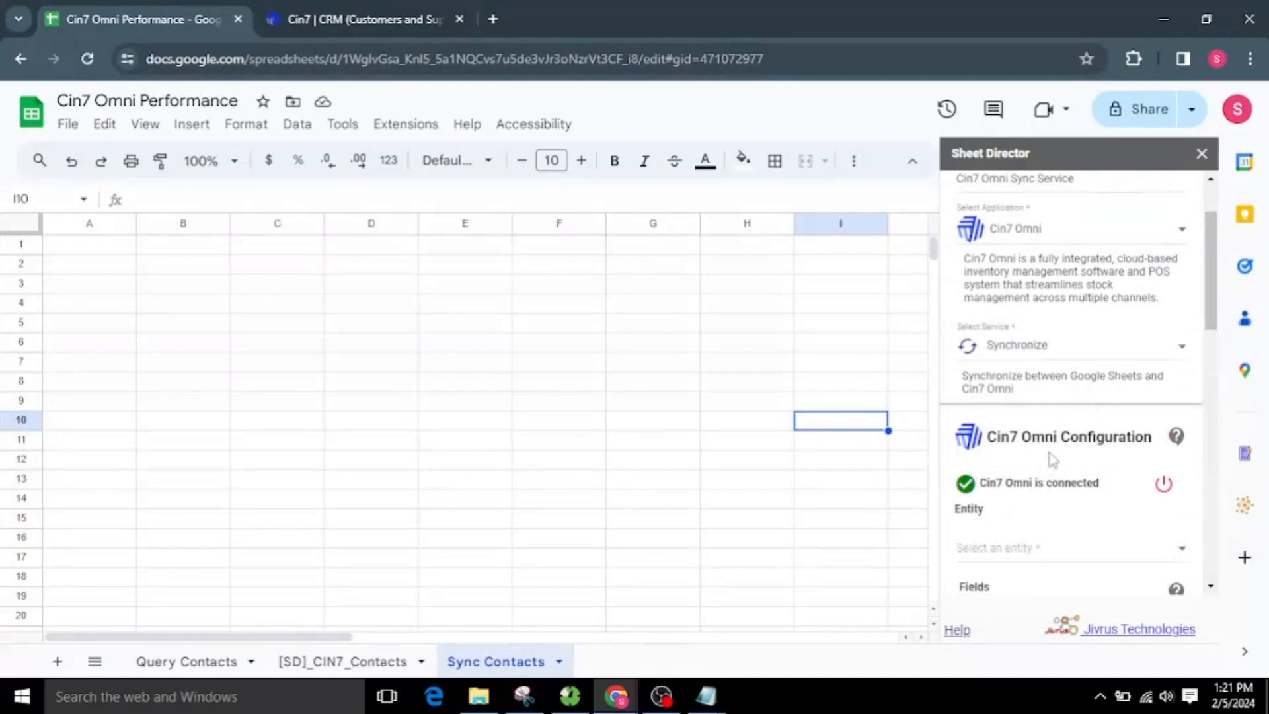
pyautogui.scroll(-1, 1053, 460)
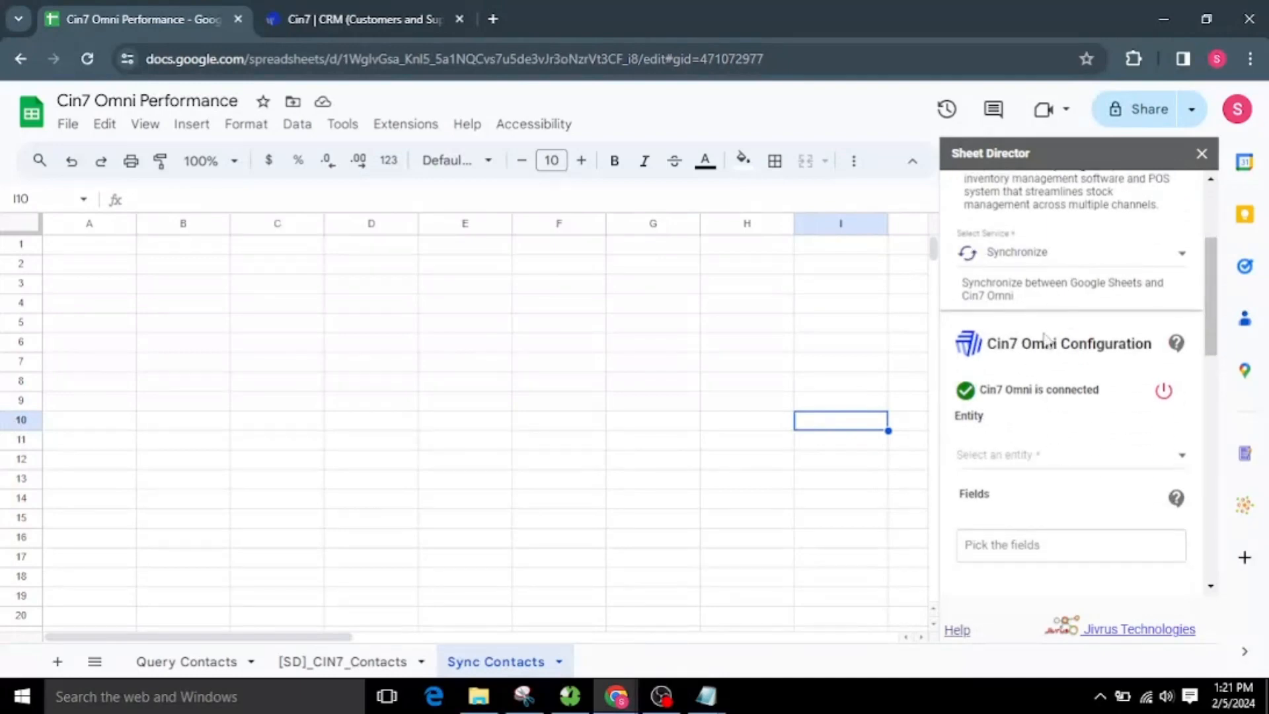
pyautogui.click(1001, 459)
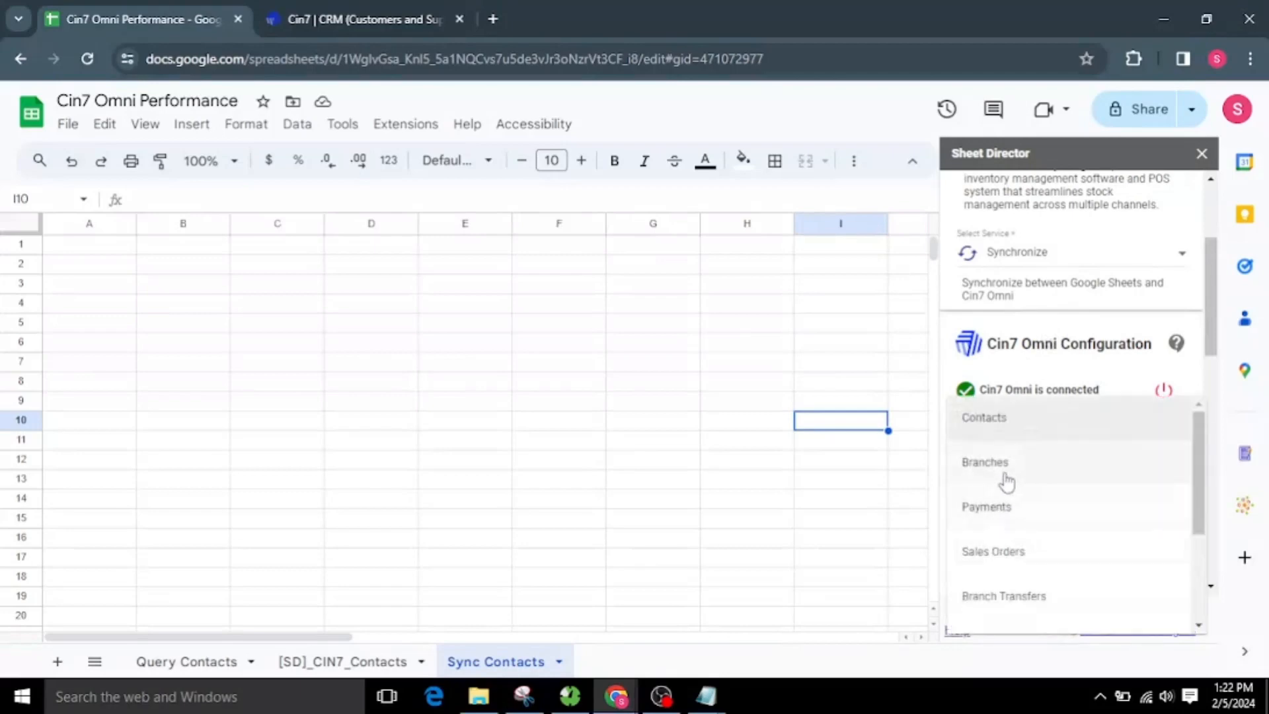
pyautogui.click(1010, 441)
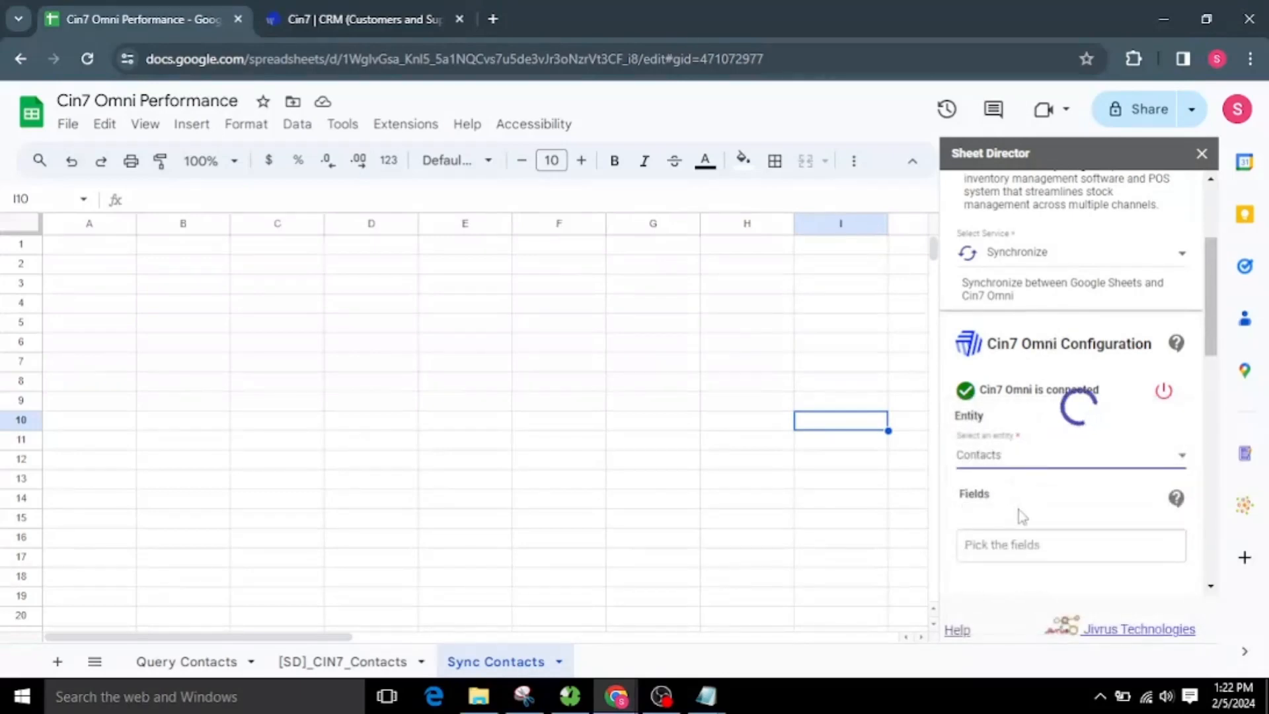
# Step: Add First Name and Last Name to the fields of the Contacts synchronization
pyautogui.scroll(-3, 1021, 516)
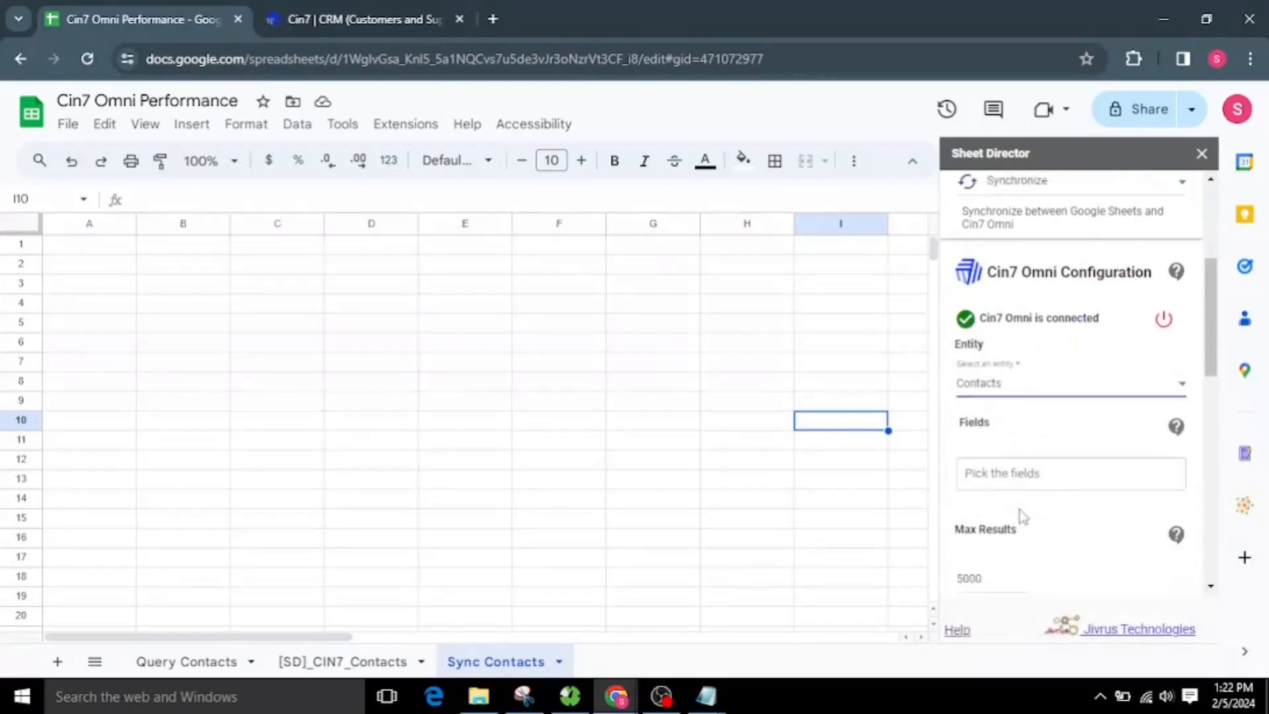
pyautogui.click(1010, 364)
pyautogui.write('fi')
pyautogui.click(1032, 414)
pyautogui.write('last')
pyautogui.click(996, 391)
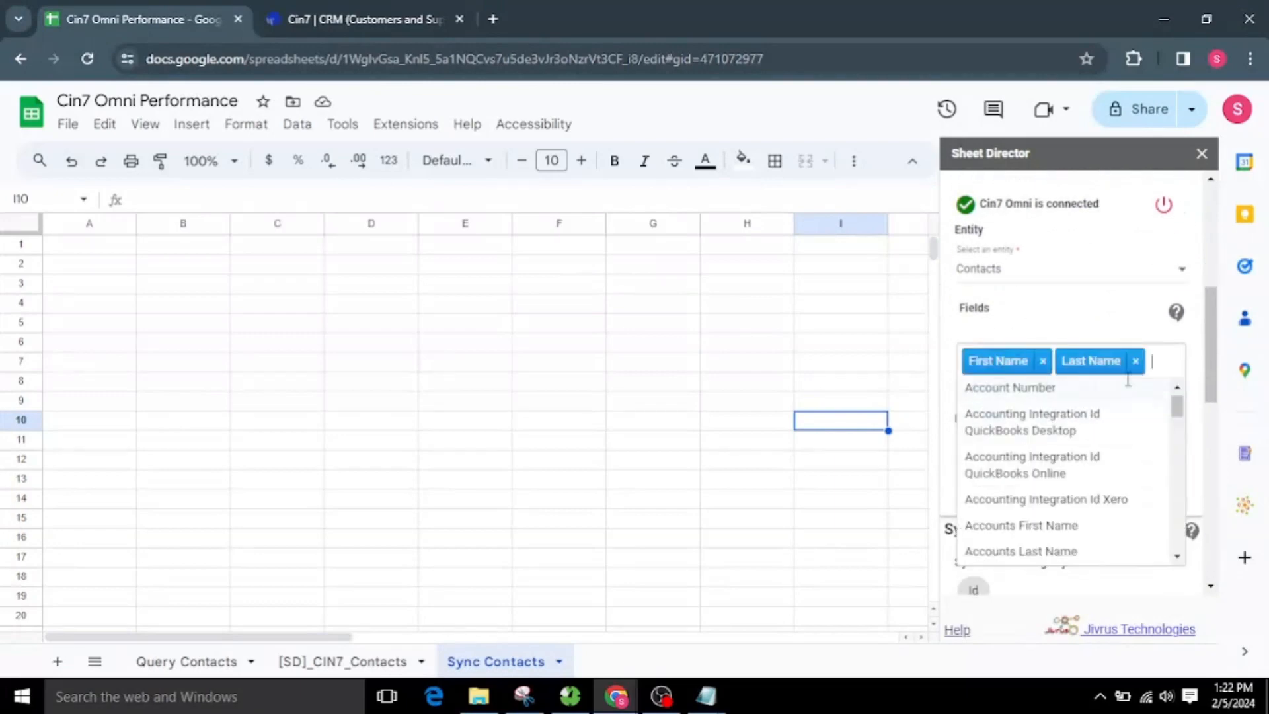
# Step: Add Is Active, Email, Id and Job Title to the synchronization fields
pyautogui.write('is')
pyautogui.click(1004, 418)
pyautogui.moveTo(1178, 435); pyautogui.dragTo(1179, 573)
pyautogui.click(991, 490)
pyautogui.scroll(-1, 1042, 475)
pyautogui.click(1041, 467)
pyautogui.click(1041, 488)
# Step: Complete the synchronization's field list with Company and Type
pyautogui.write('com')
pyautogui.click(1057, 452)
pyautogui.write('type')
pyautogui.click(1039, 454)
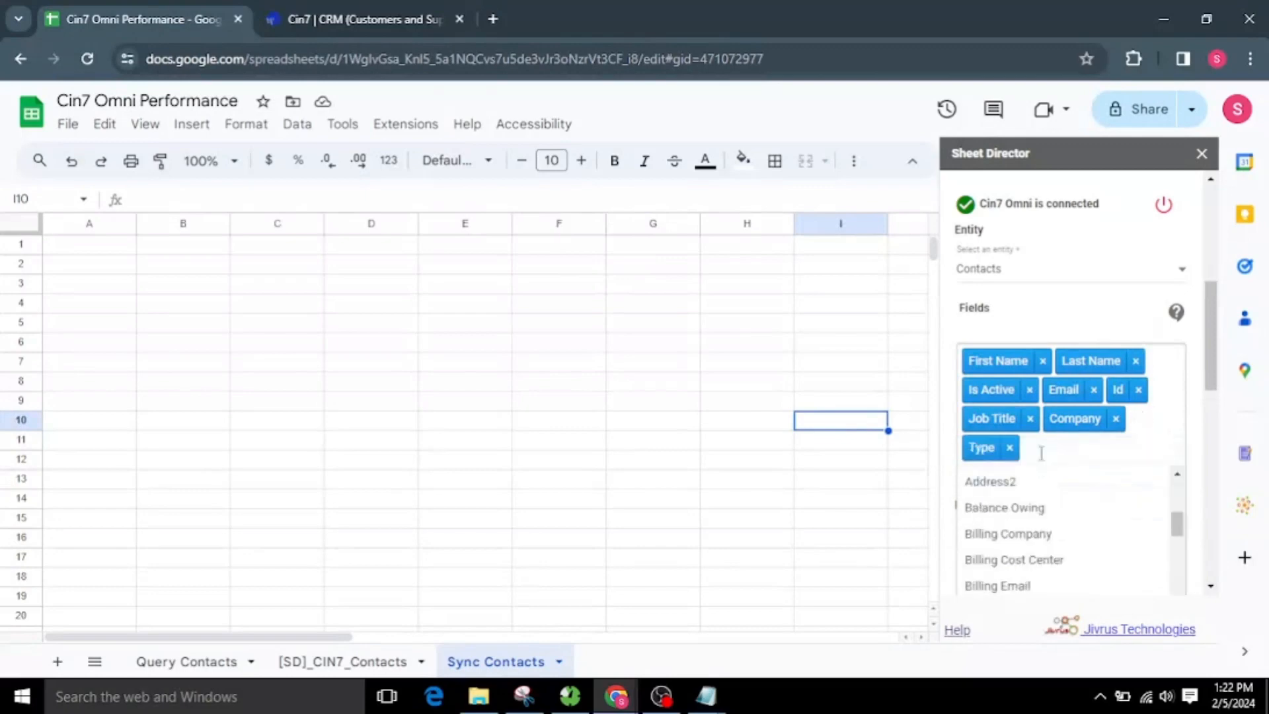
pyautogui.click(1065, 321)
# Step: Limit the Contacts synchronization to a maximum of 25 results
pyautogui.scroll(-3, 1065, 396)
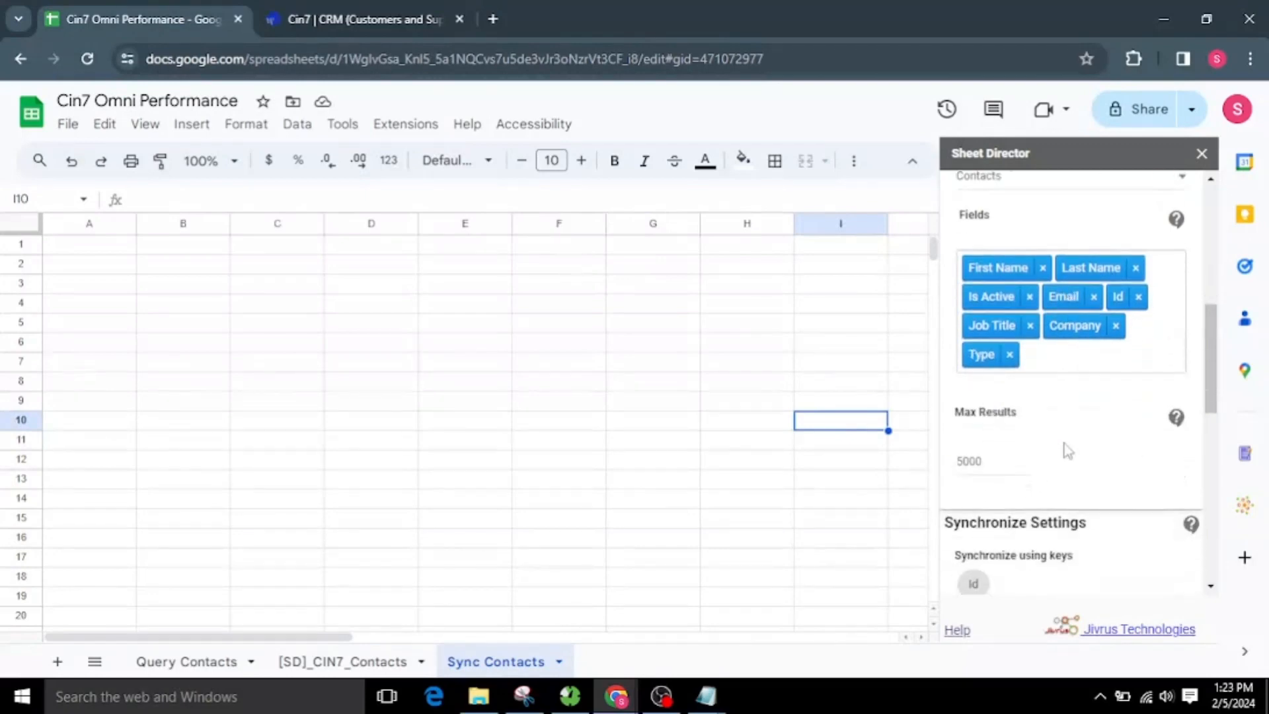
pyautogui.doubleClick(975, 462)
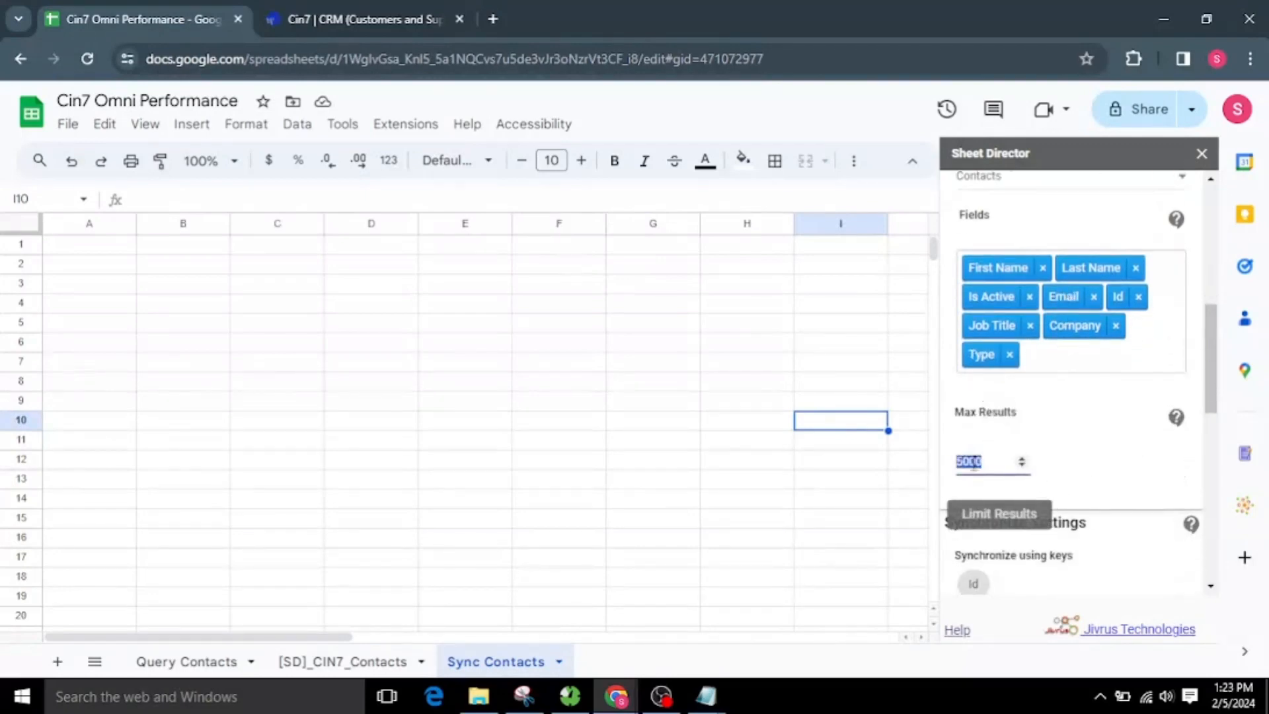
pyautogui.write('25')
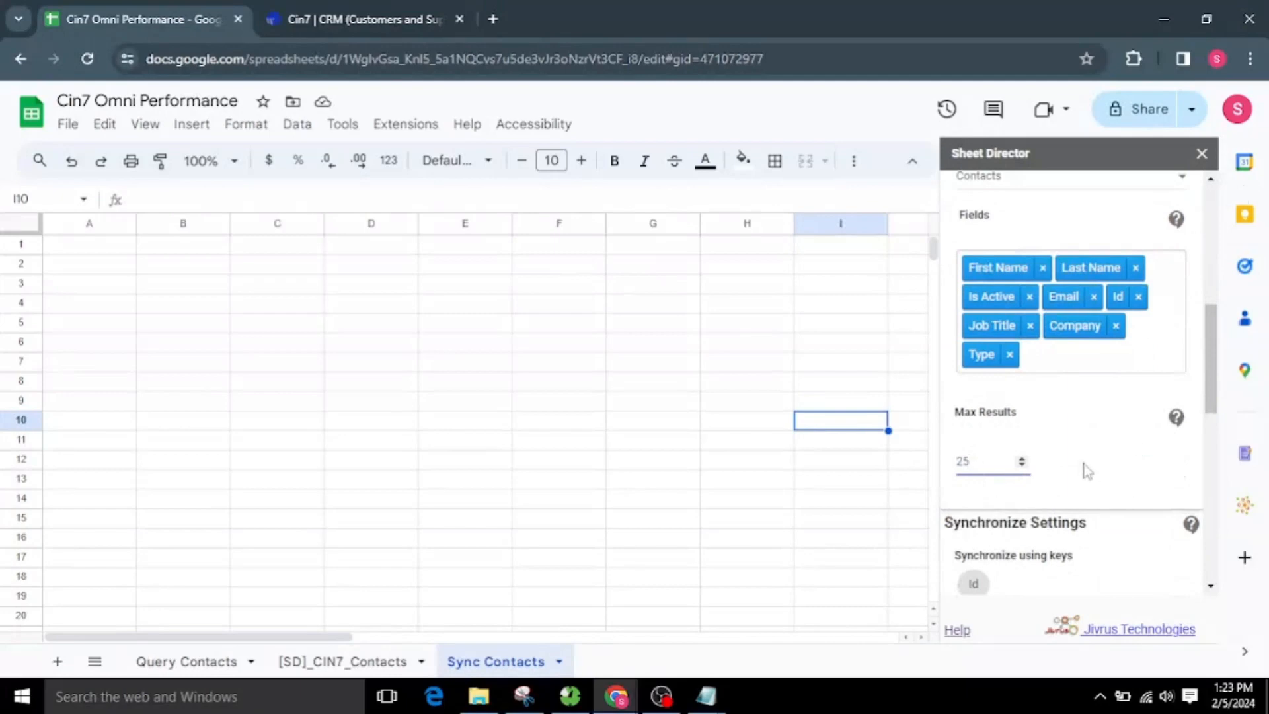
pyautogui.click(1084, 469)
# Step: Review the synchronization key and compare both conflict options, then choose Google Sheet Wins for conflicts
pyautogui.scroll(-3, 1123, 481)
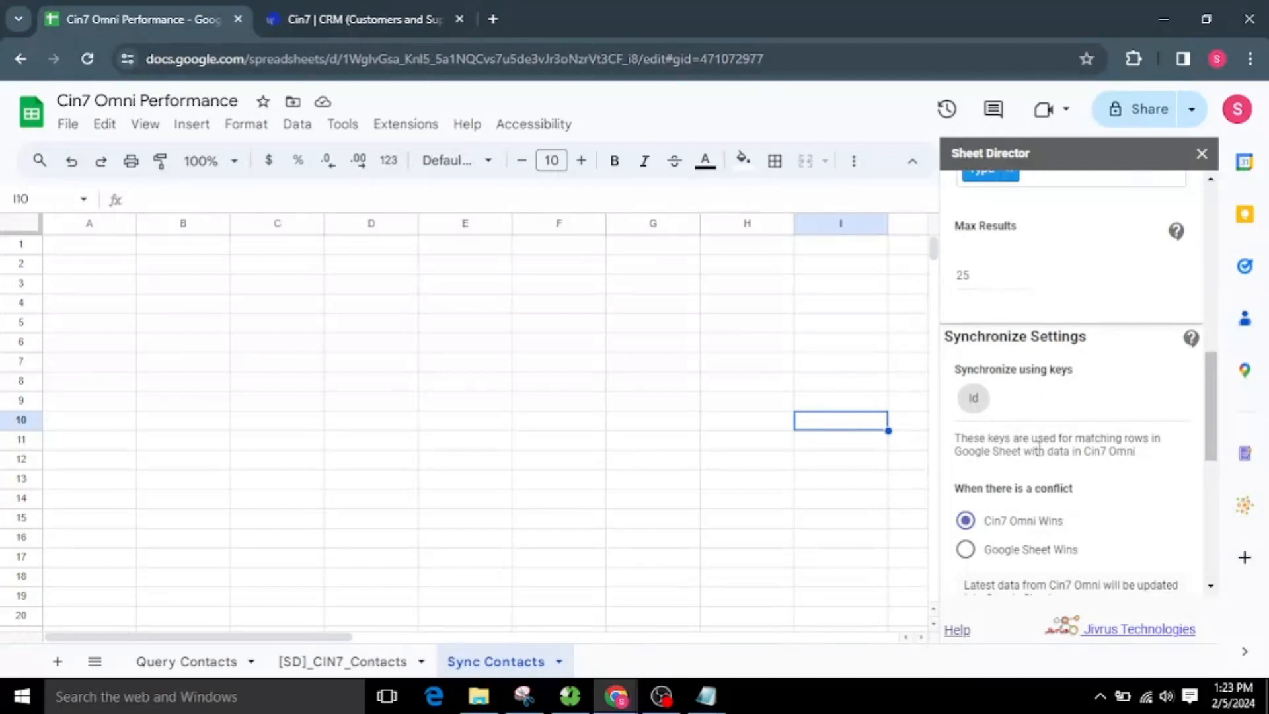
pyautogui.scroll(3, 1037, 442)
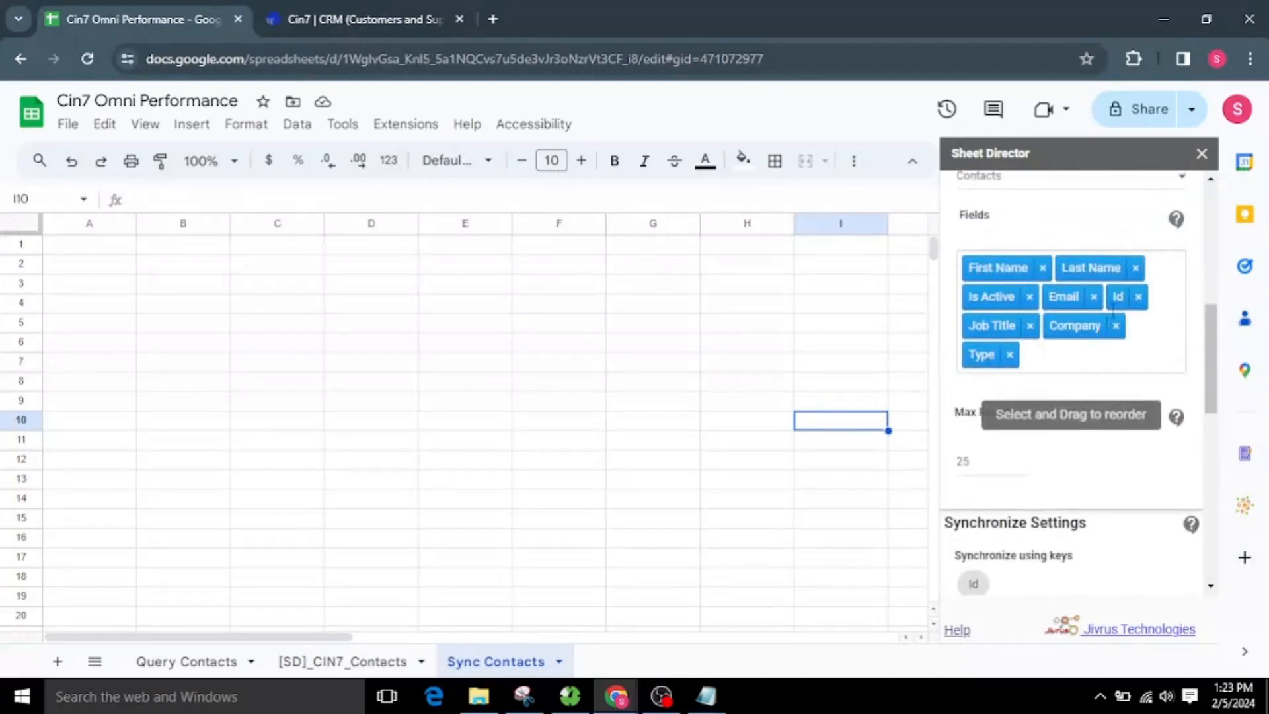
pyautogui.scroll(-3, 1068, 473)
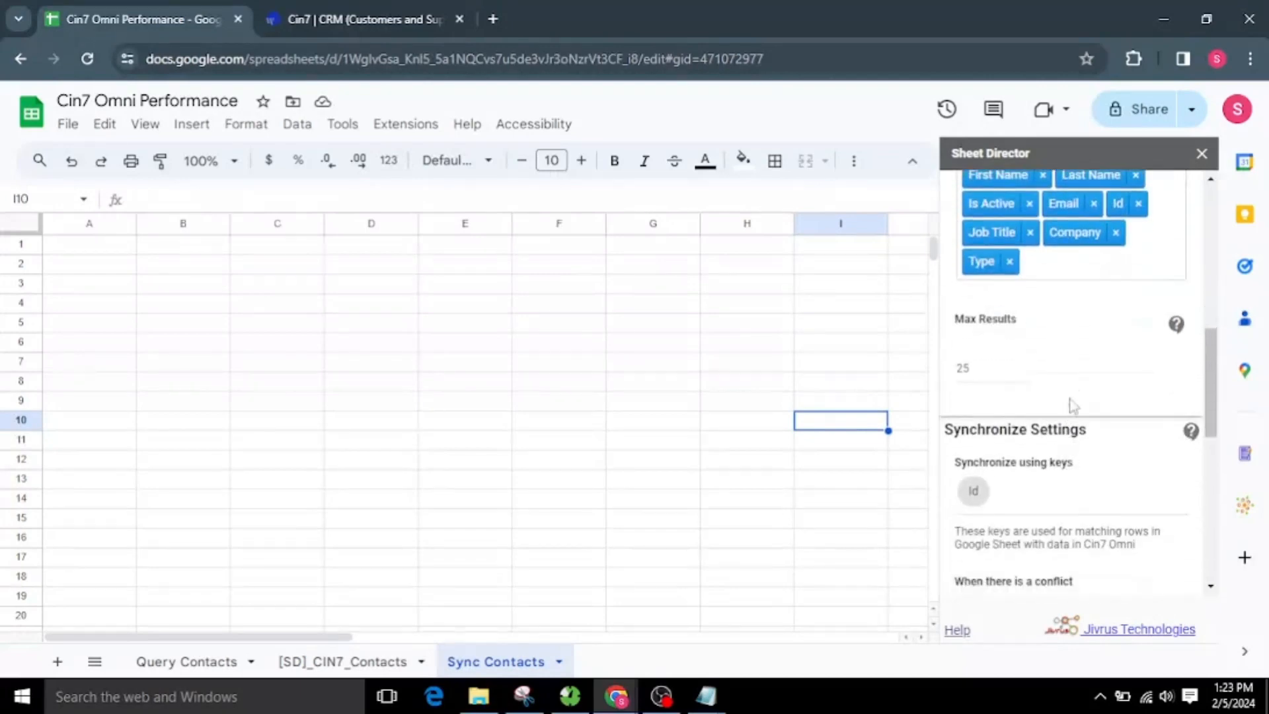
pyautogui.scroll(-2, 1001, 463)
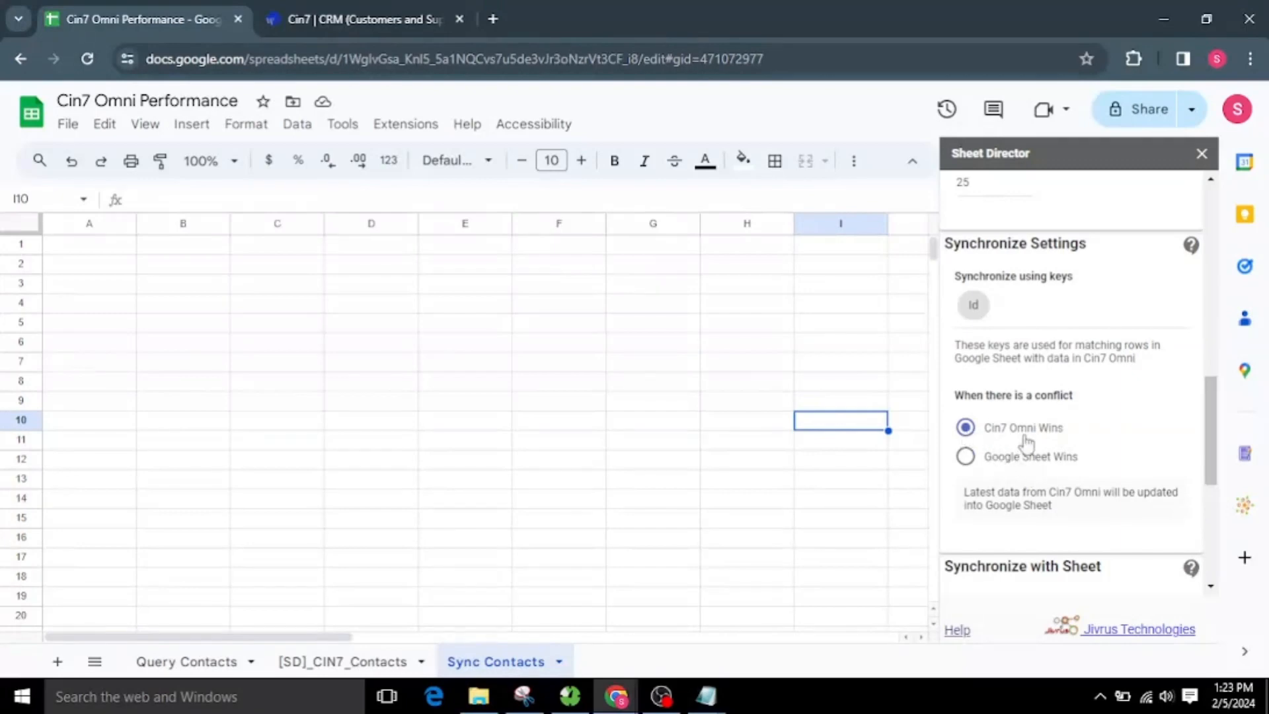
pyautogui.click(966, 456)
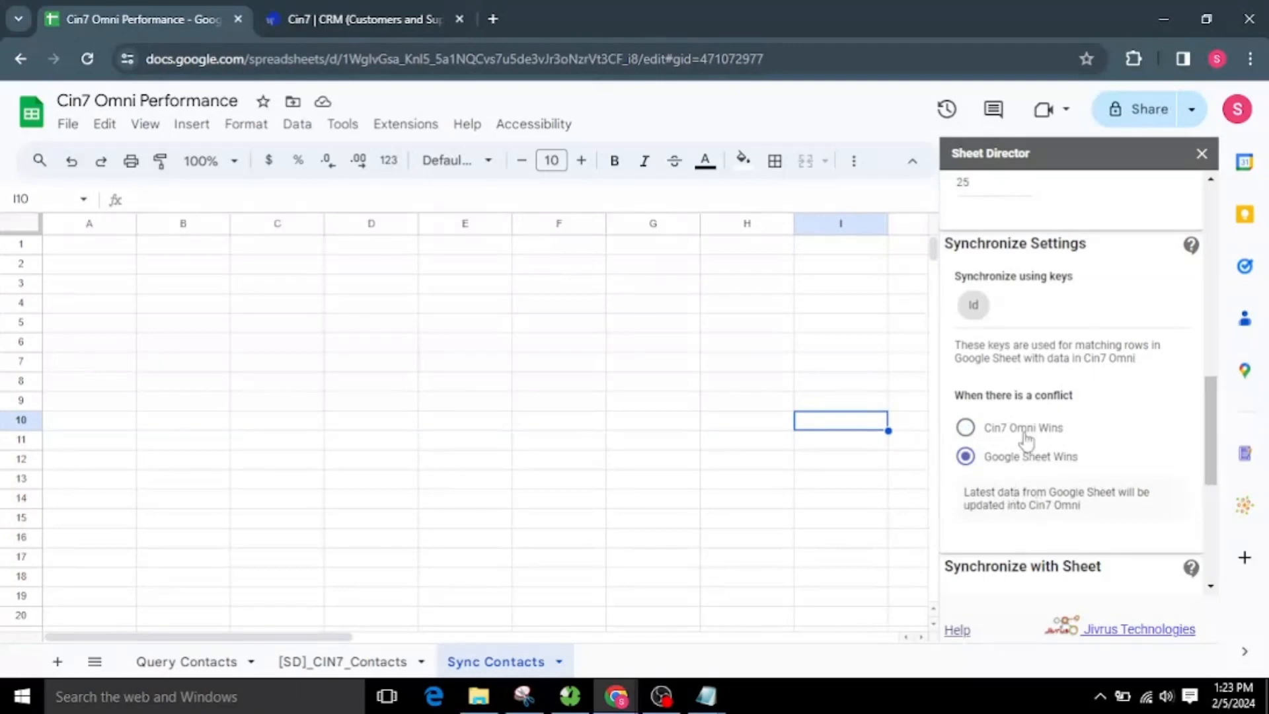
pyautogui.click(1023, 429)
pyautogui.moveTo(965, 493); pyautogui.dragTo(1061, 531)
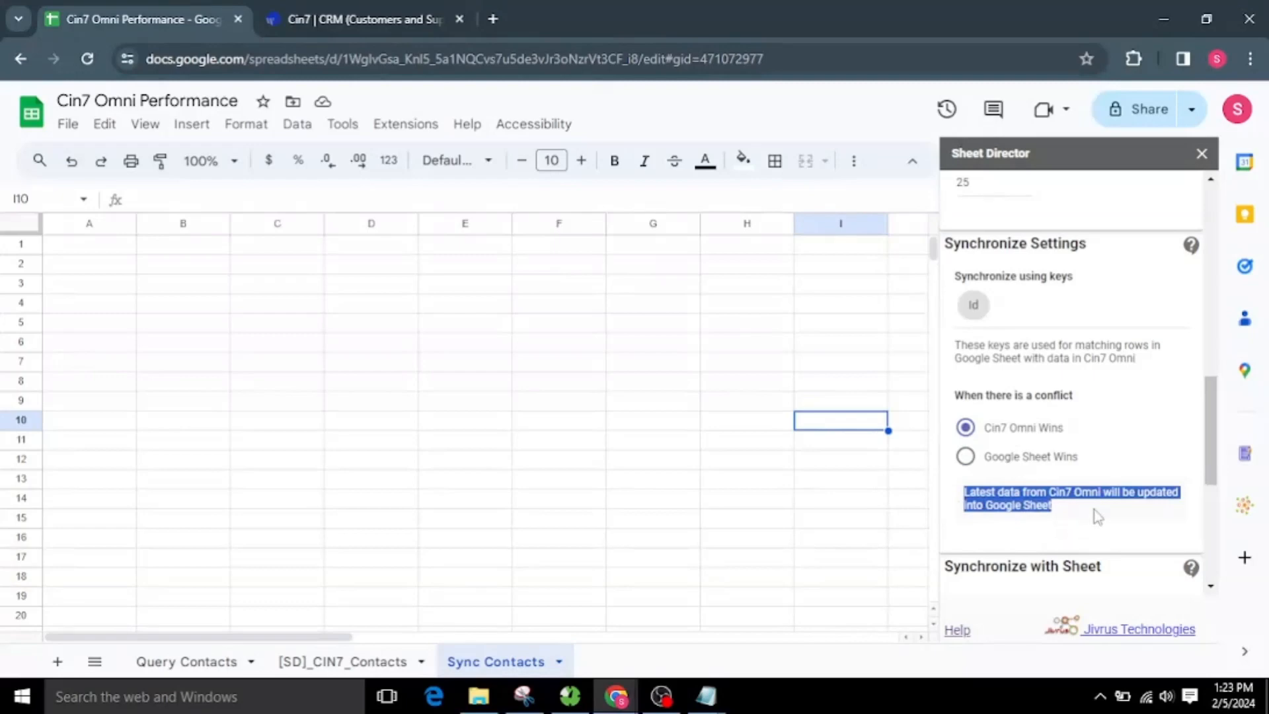
pyautogui.click(965, 455)
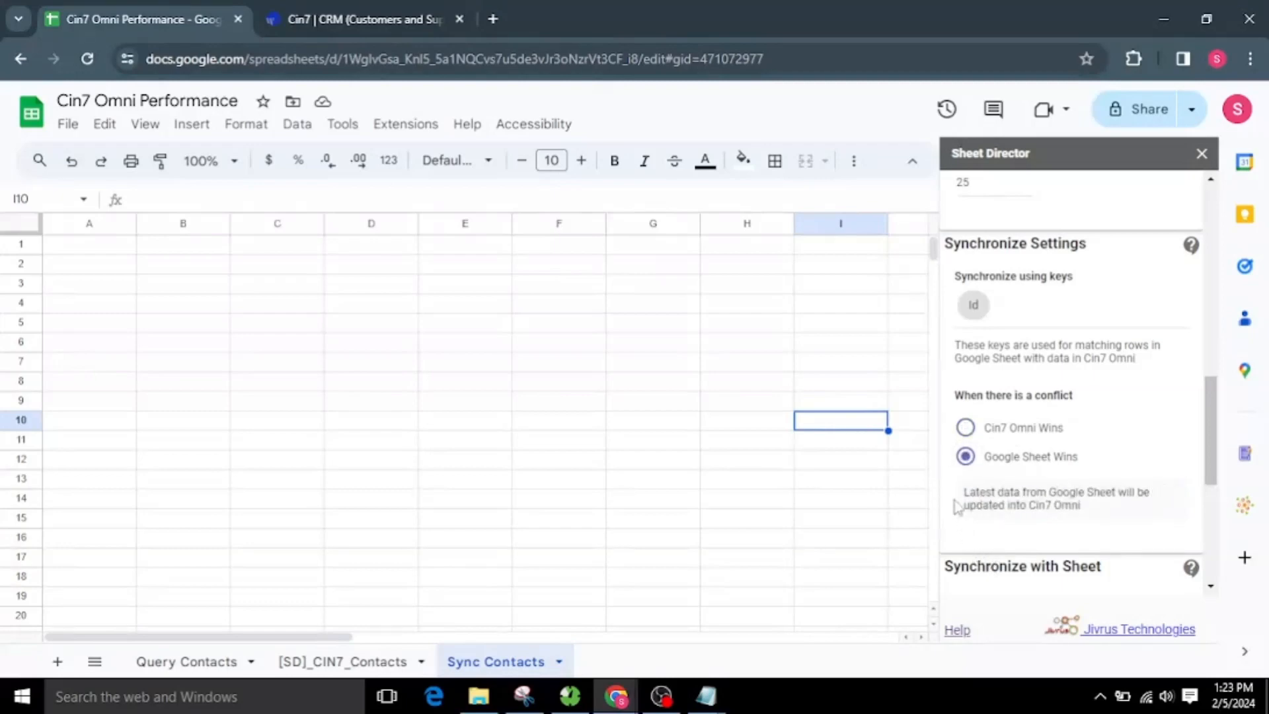
pyautogui.moveTo(953, 496); pyautogui.dragTo(1084, 529)
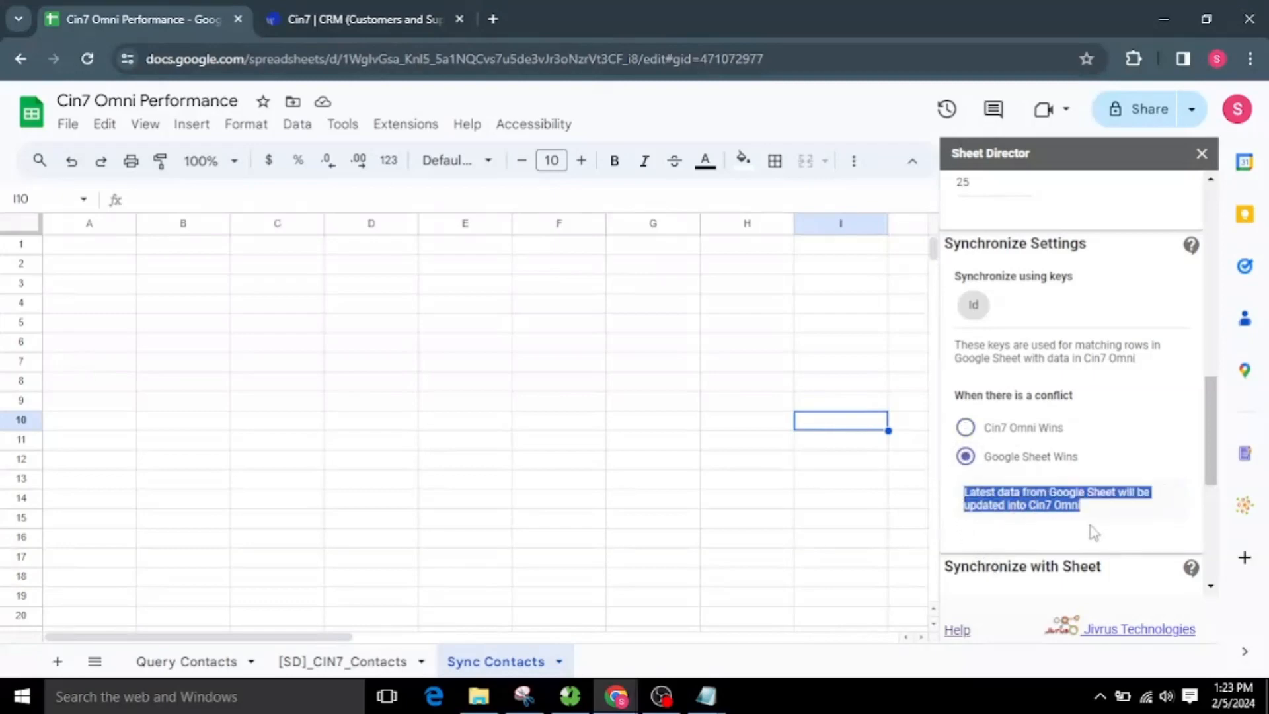
pyautogui.click(1048, 547)
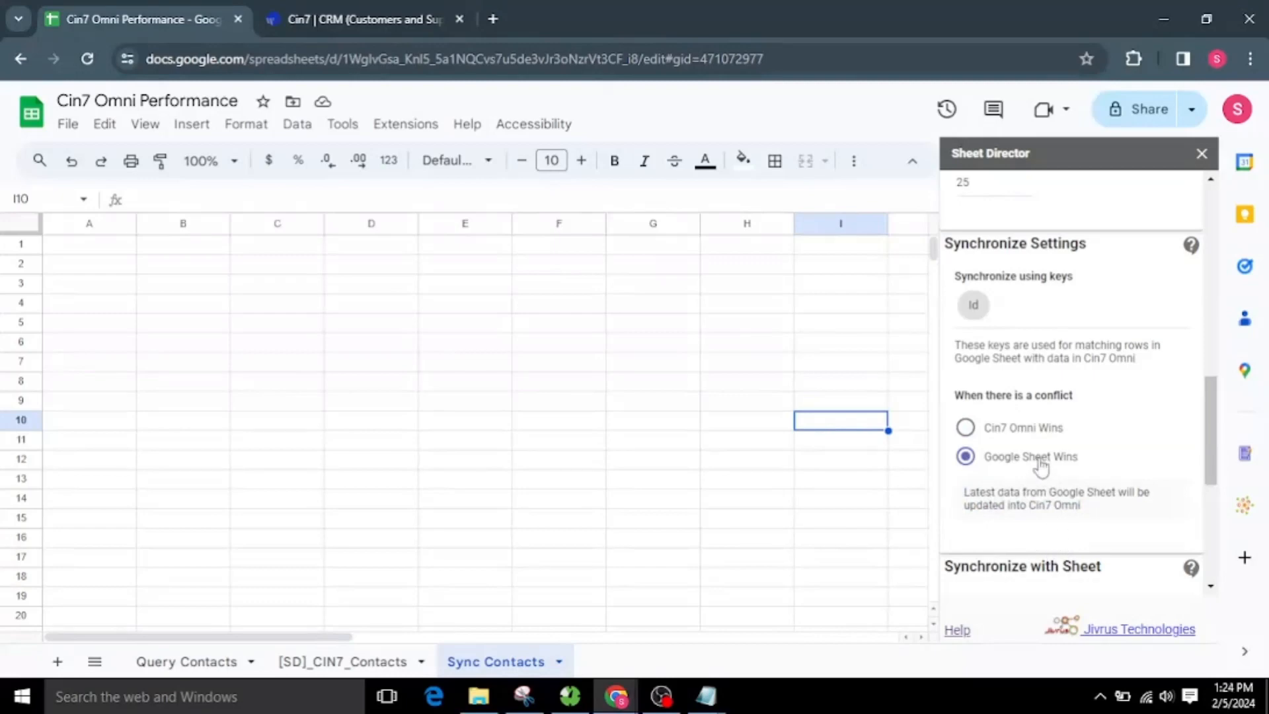
# Step: Choose Sync Contacts as the sheet to synchronize with, starting at cell A1, and dismiss the notice
pyautogui.scroll(-2, 1037, 519)
pyautogui.scroll(-2, 1040, 521)
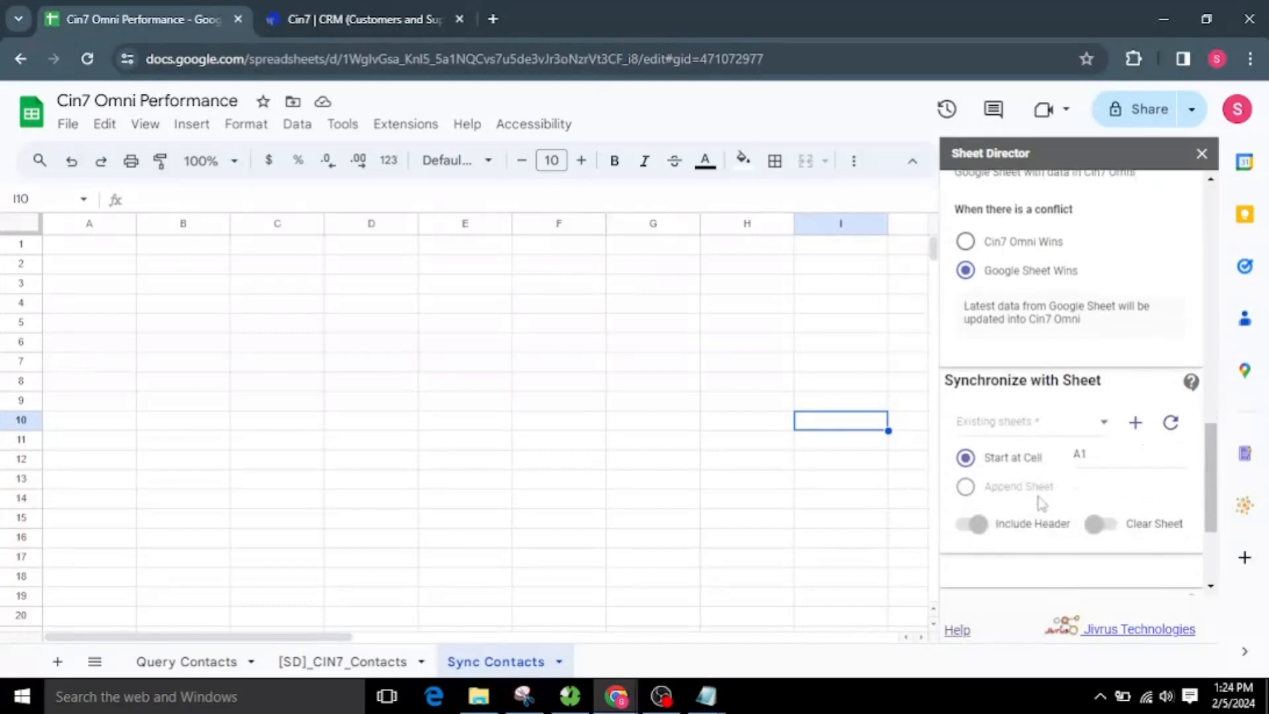
pyautogui.click(1040, 420)
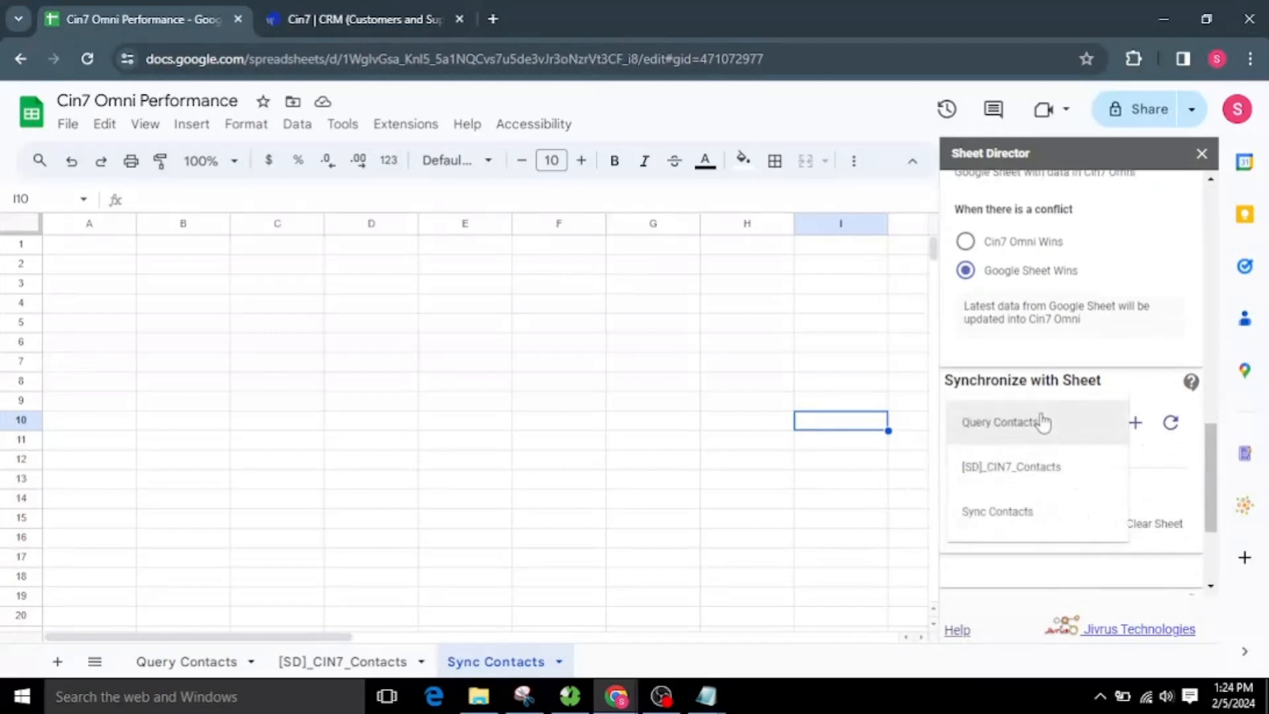
pyautogui.click(1025, 519)
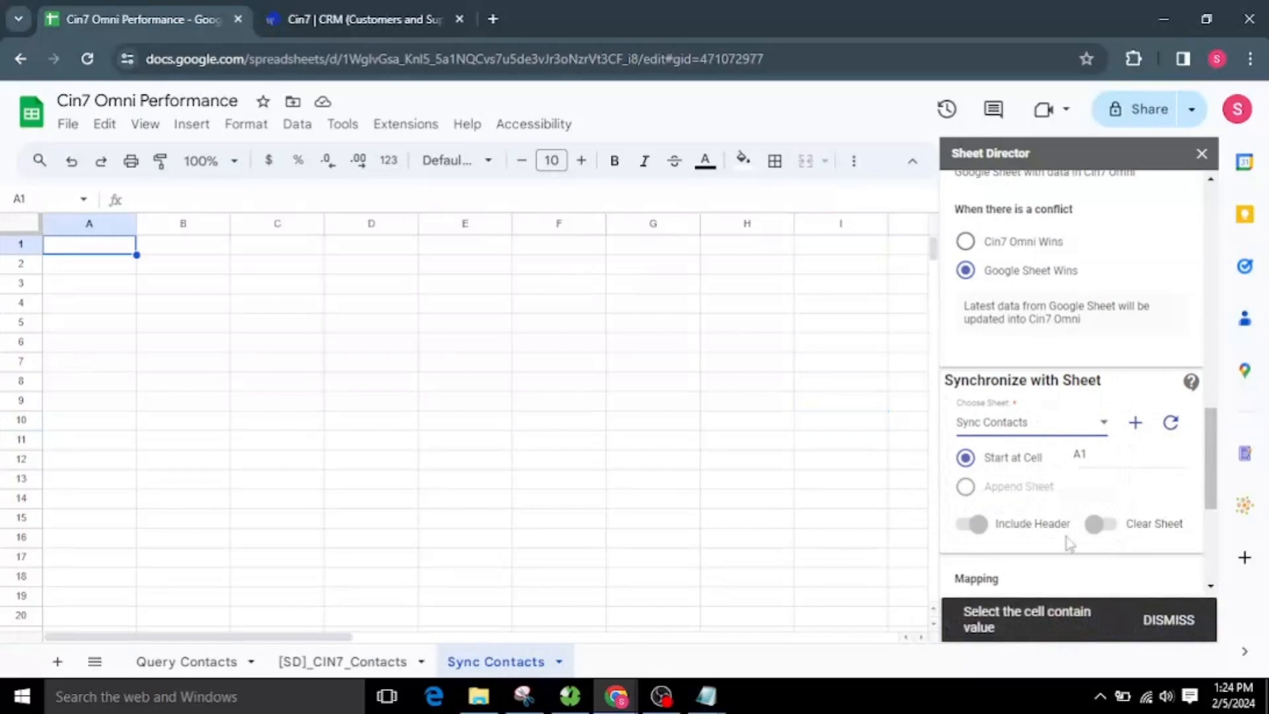
pyautogui.click(1110, 453)
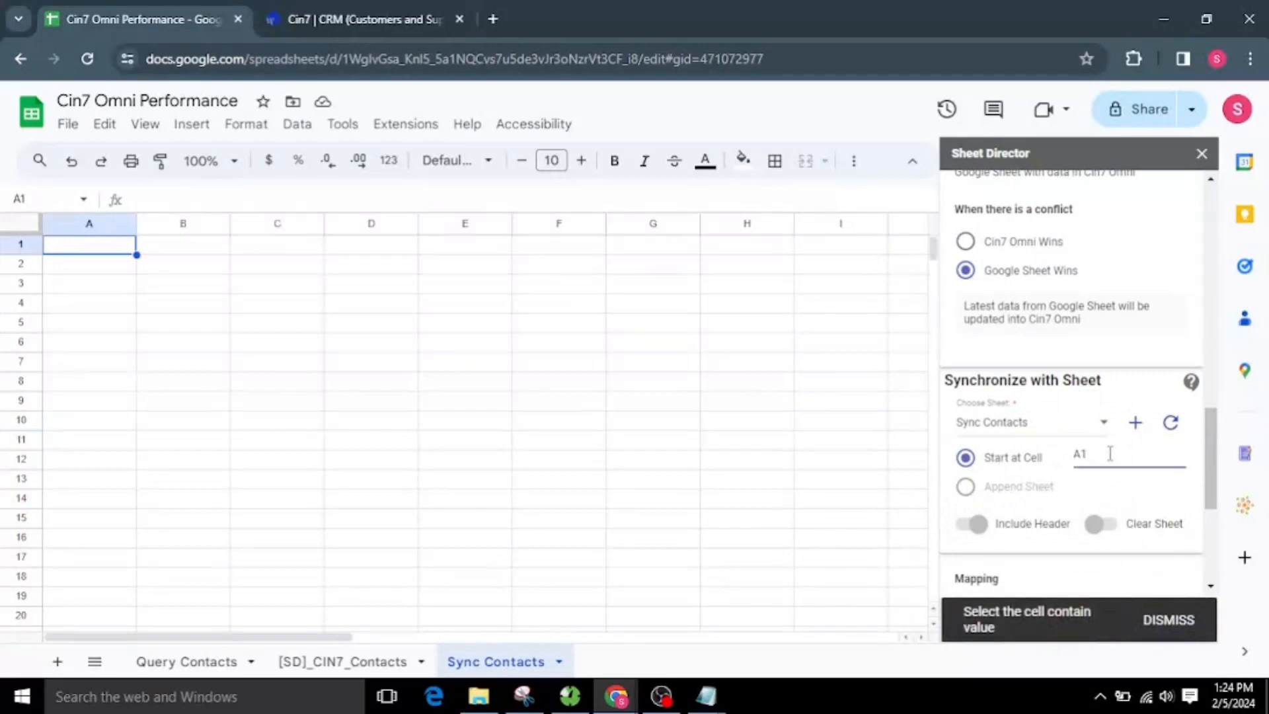
pyautogui.click(1167, 621)
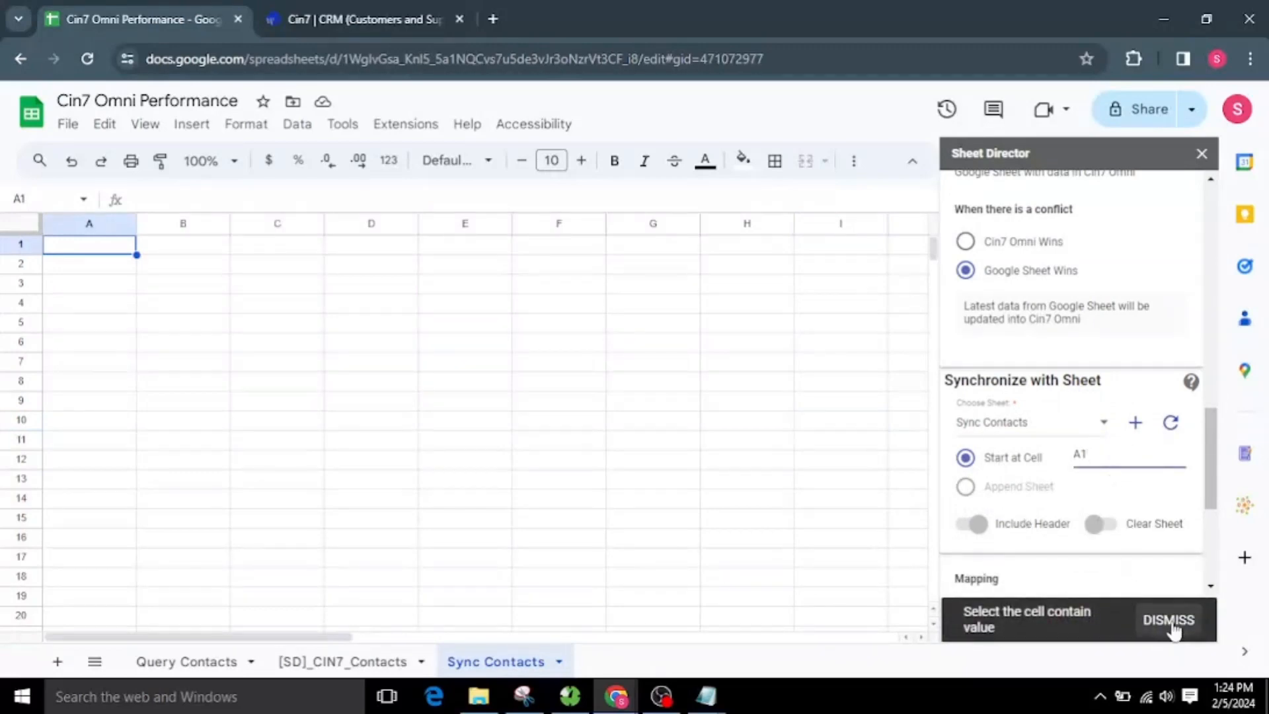
# Step: Execute the synchronization and get the Cin7 Omni records into the empty sheet first
pyautogui.scroll(-2, 1094, 529)
pyautogui.scroll(-1, 1094, 530)
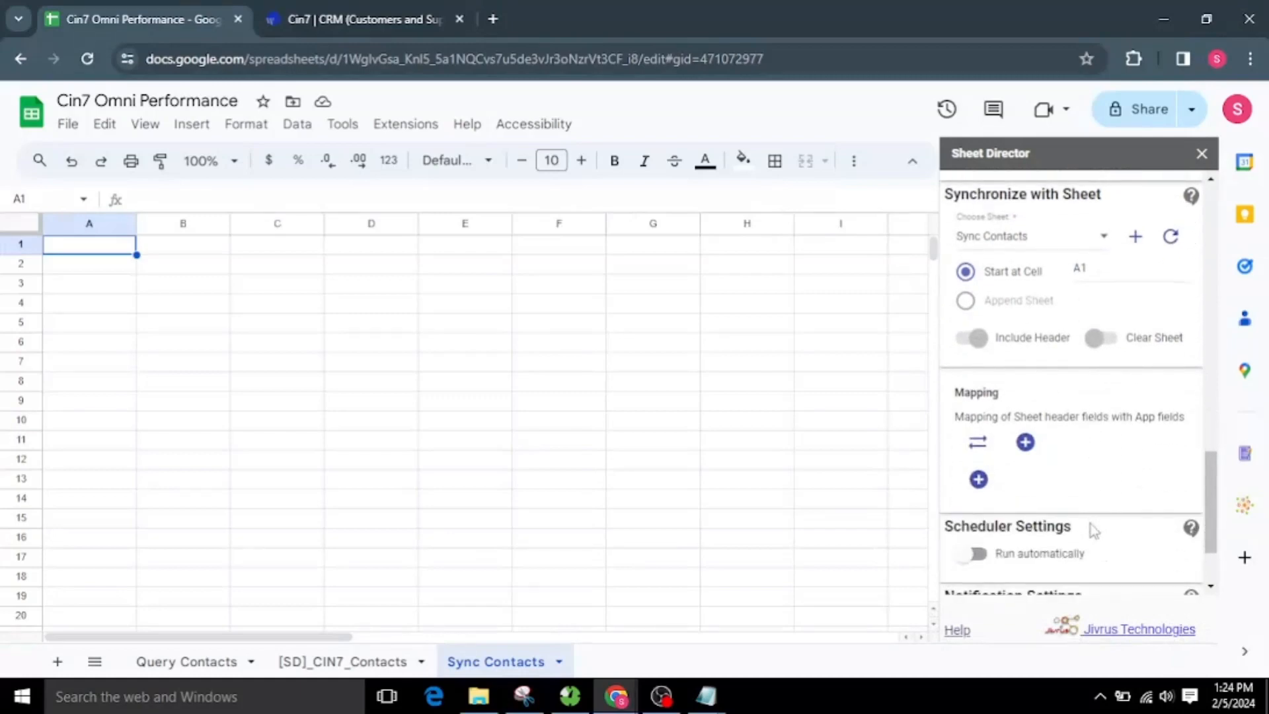
pyautogui.scroll(-2, 1094, 530)
pyautogui.click(1000, 581)
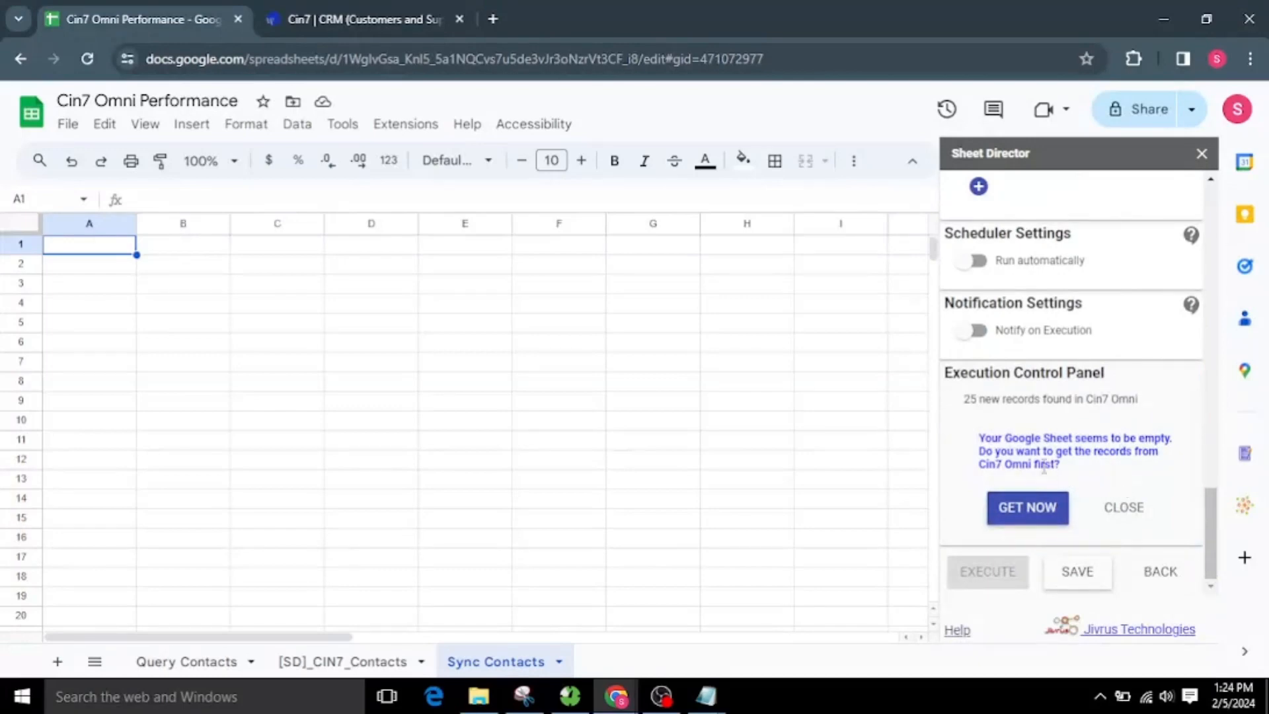
pyautogui.moveTo(968, 445); pyautogui.dragTo(1105, 483)
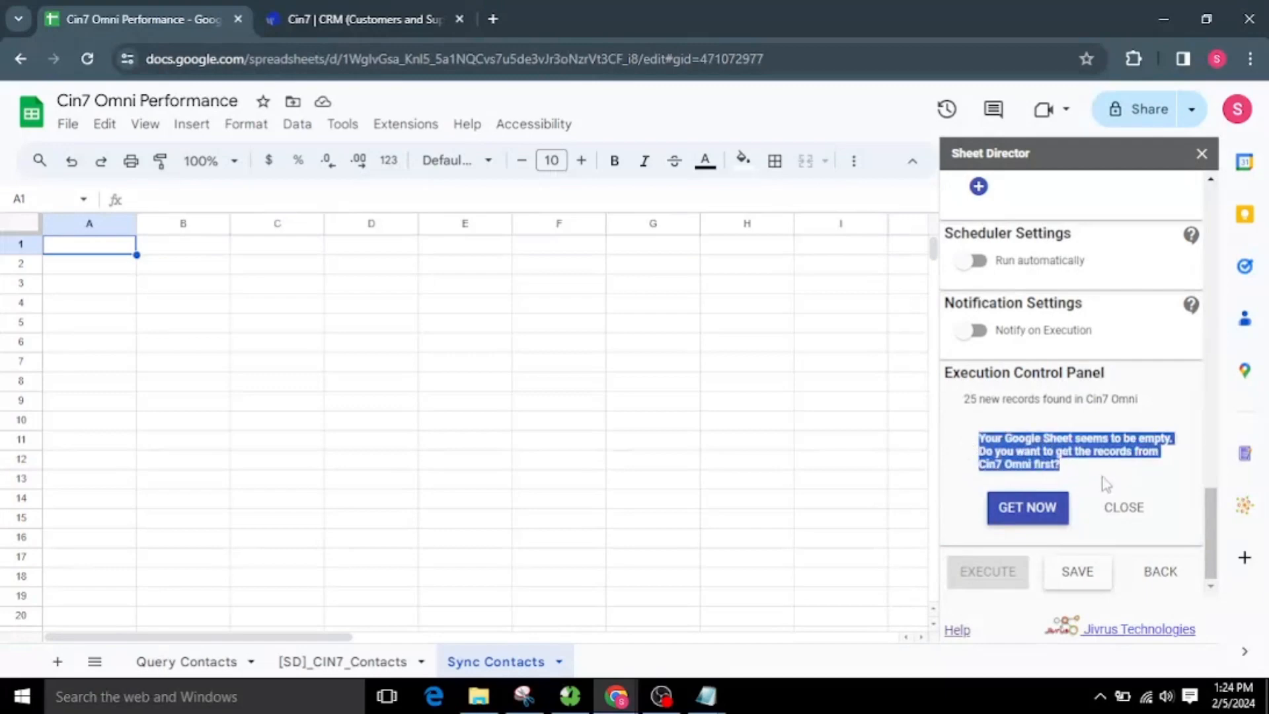
pyautogui.click(1100, 477)
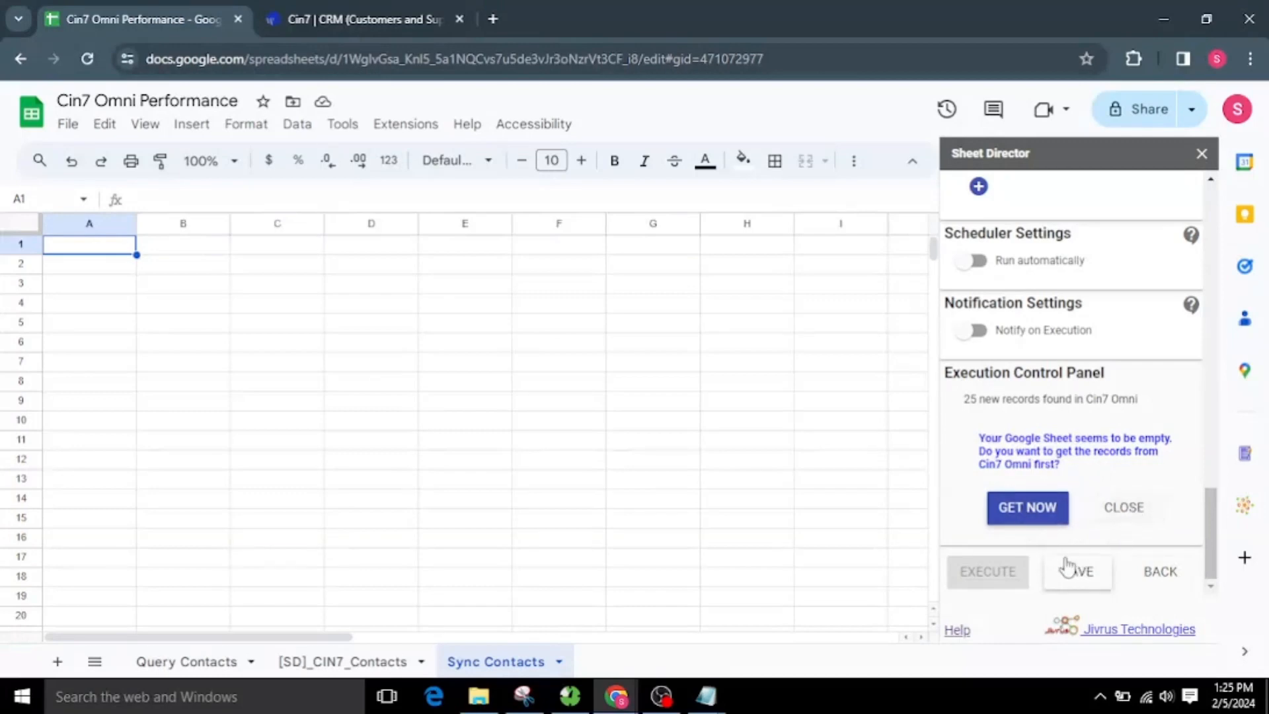
pyautogui.click(1031, 516)
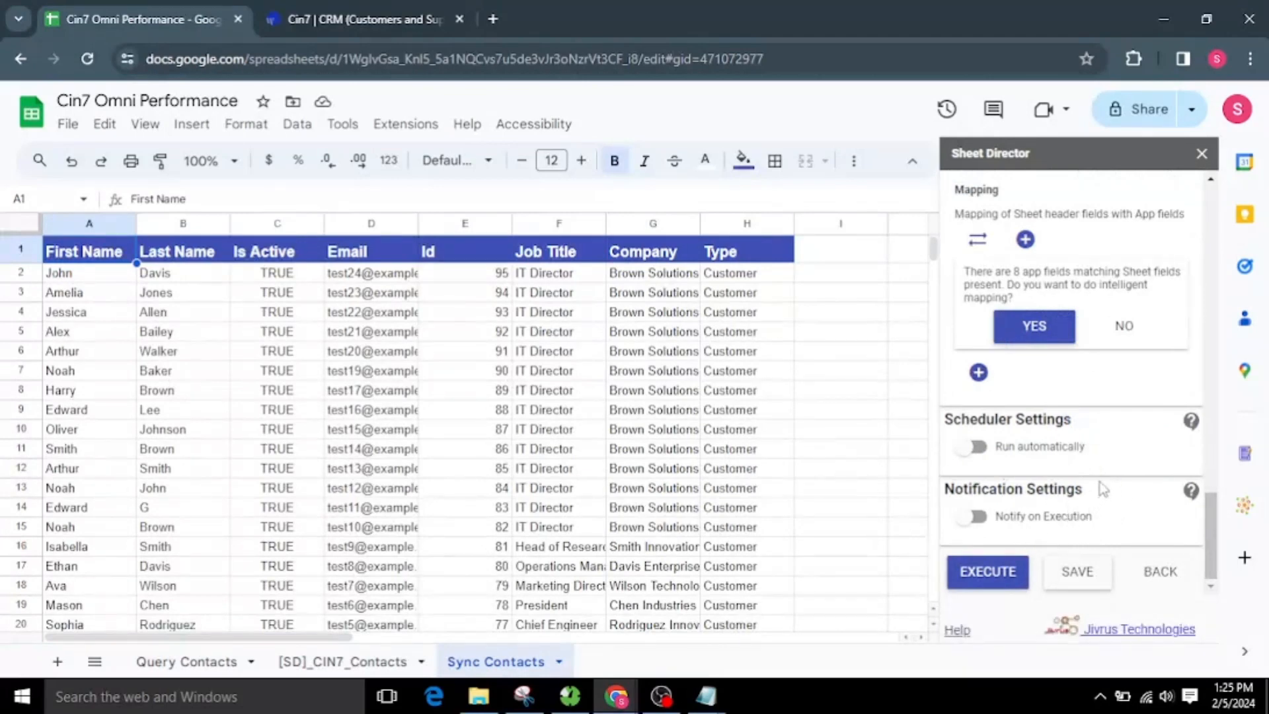
# Step: Accept the intelligent mapping of sheet headers to app fields and check the mapped field pairs
pyautogui.scroll(2, 1102, 489)
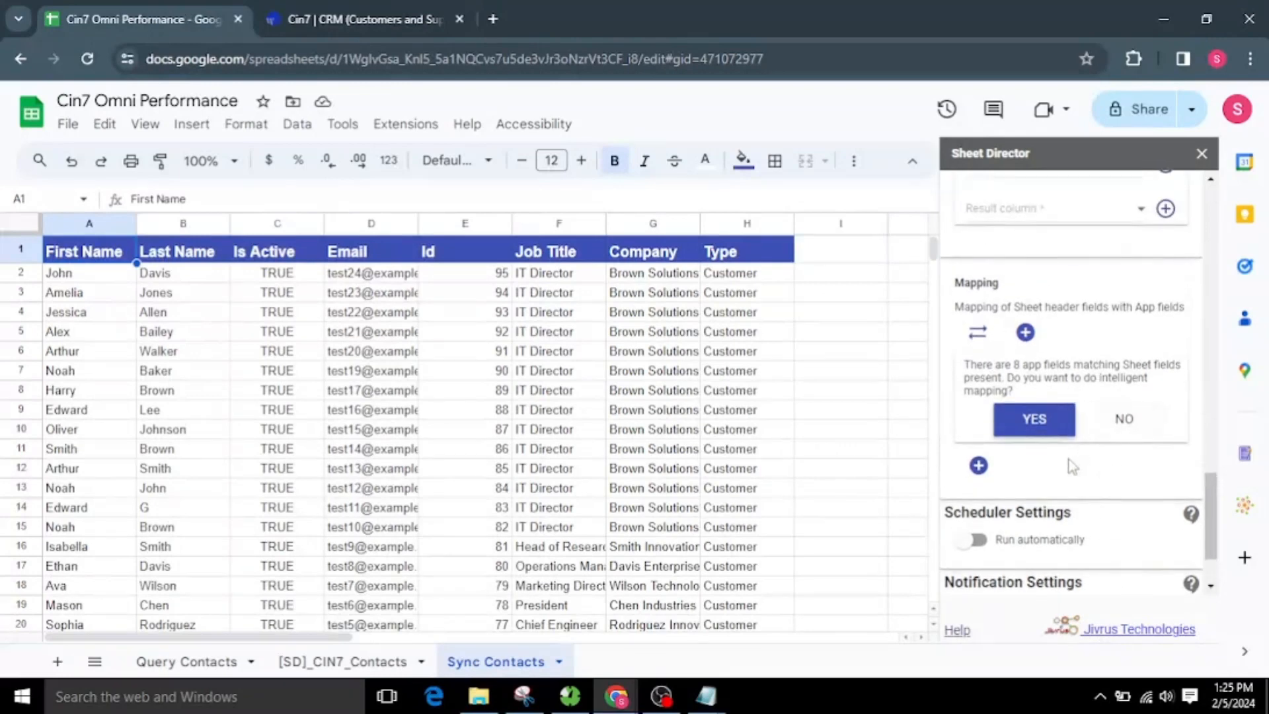
pyautogui.click(1039, 418)
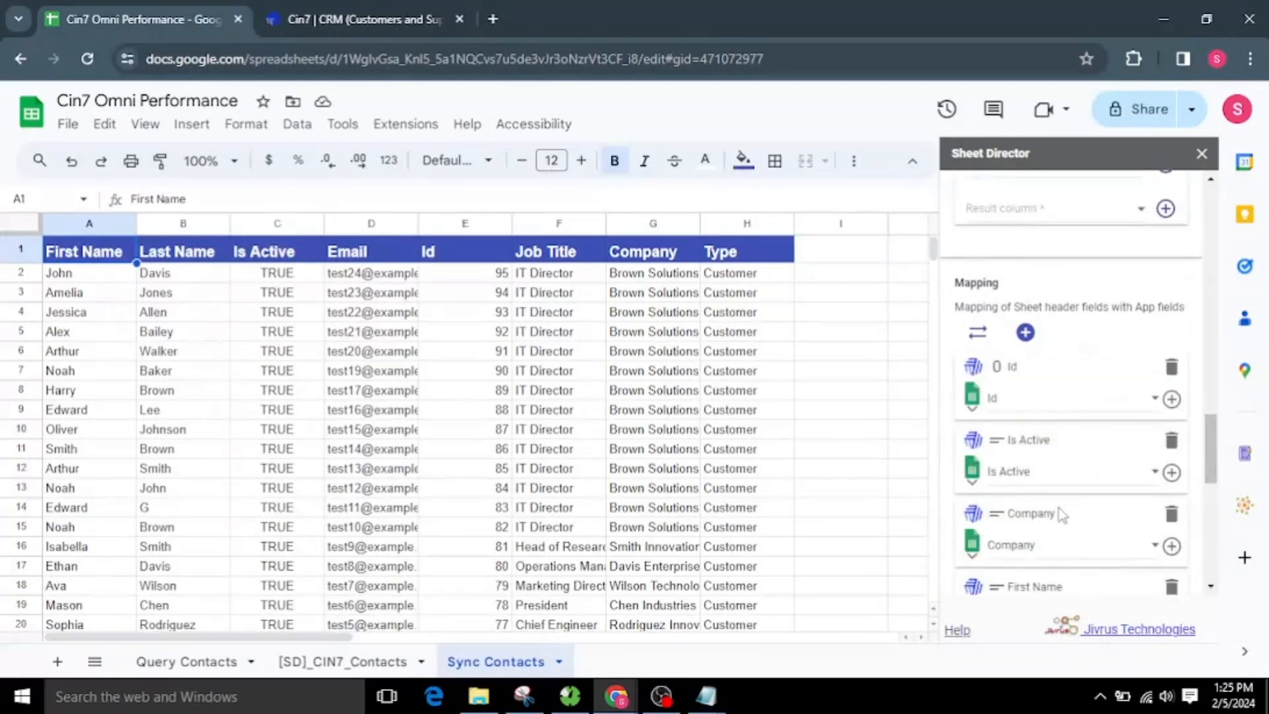
pyautogui.scroll(-3, 1057, 517)
pyautogui.scroll(6, 1057, 517)
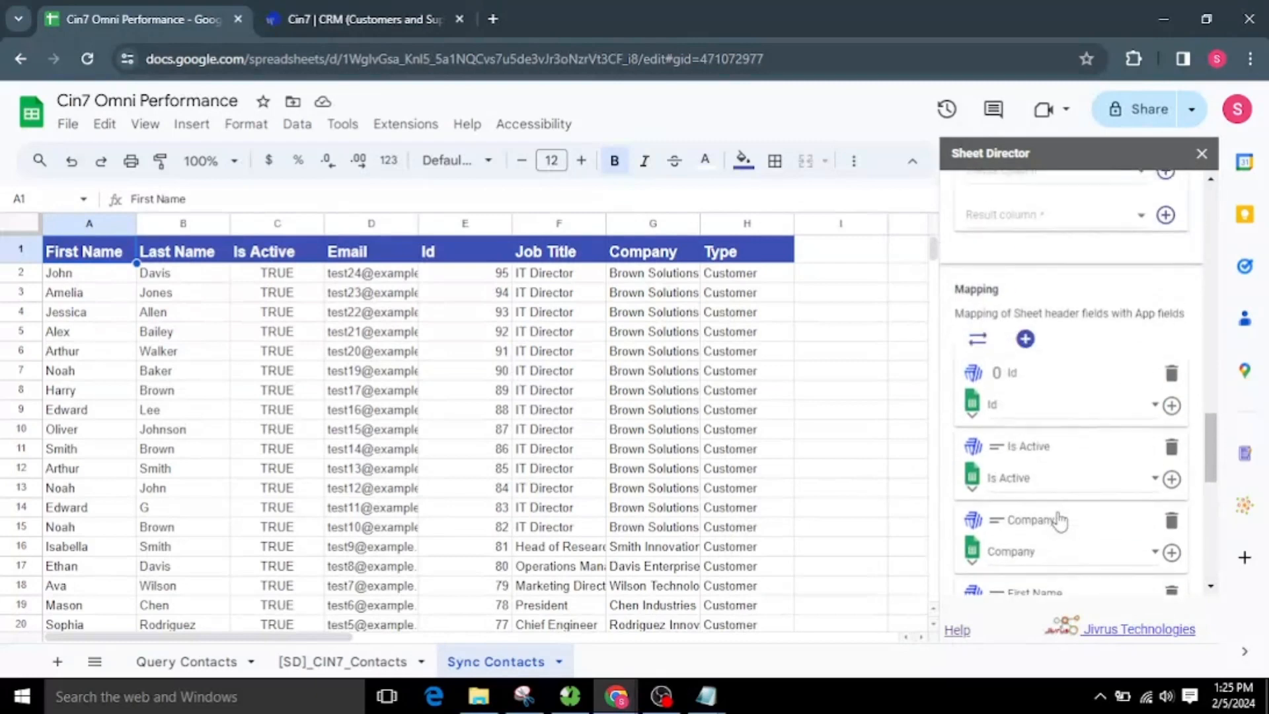
pyautogui.scroll(-10, 1057, 462)
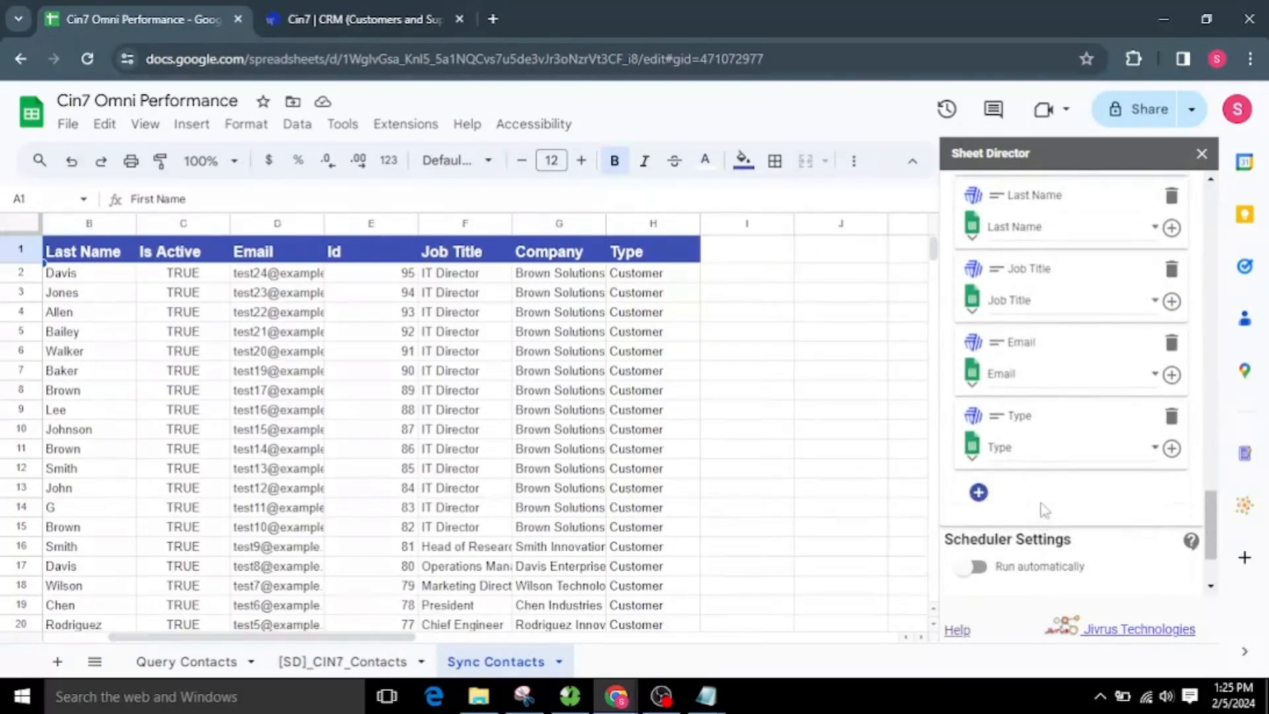
pyautogui.click(1044, 455)
# Step: Create new status and result columns in the sheet for the synchronization outcome
pyautogui.scroll(8, 1053, 501)
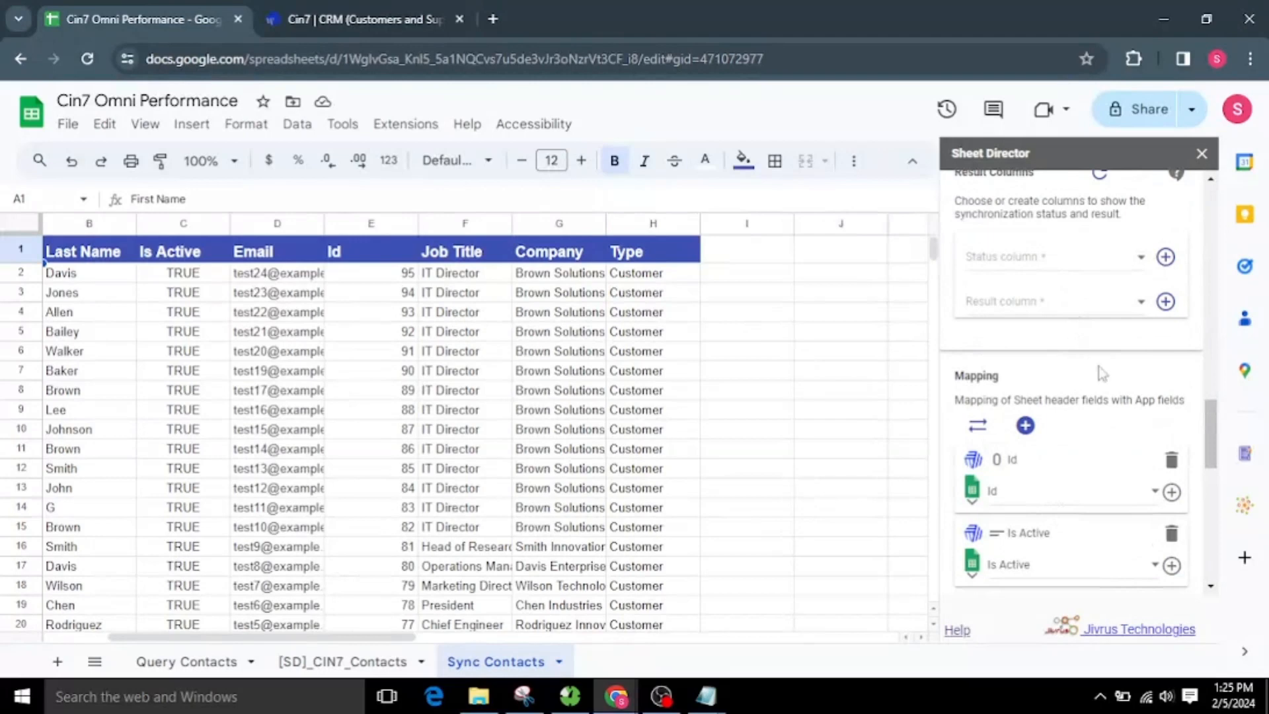
pyautogui.click(1165, 257)
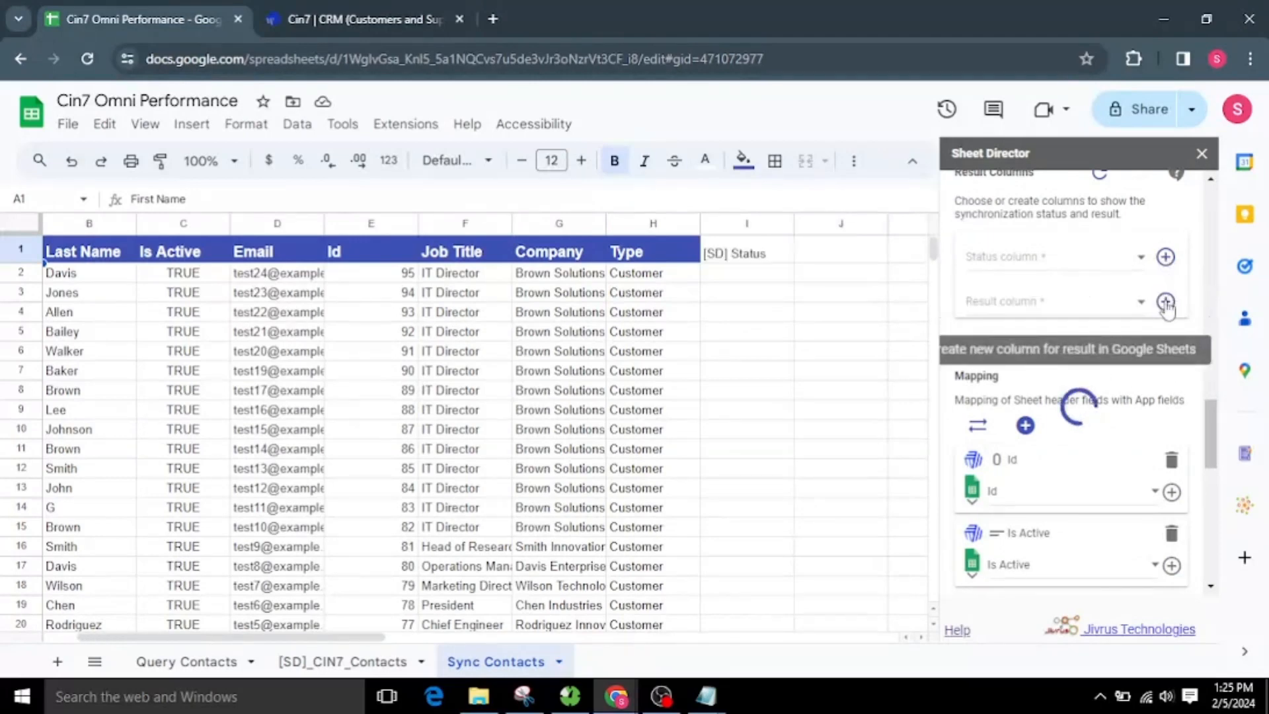
pyautogui.click(1165, 302)
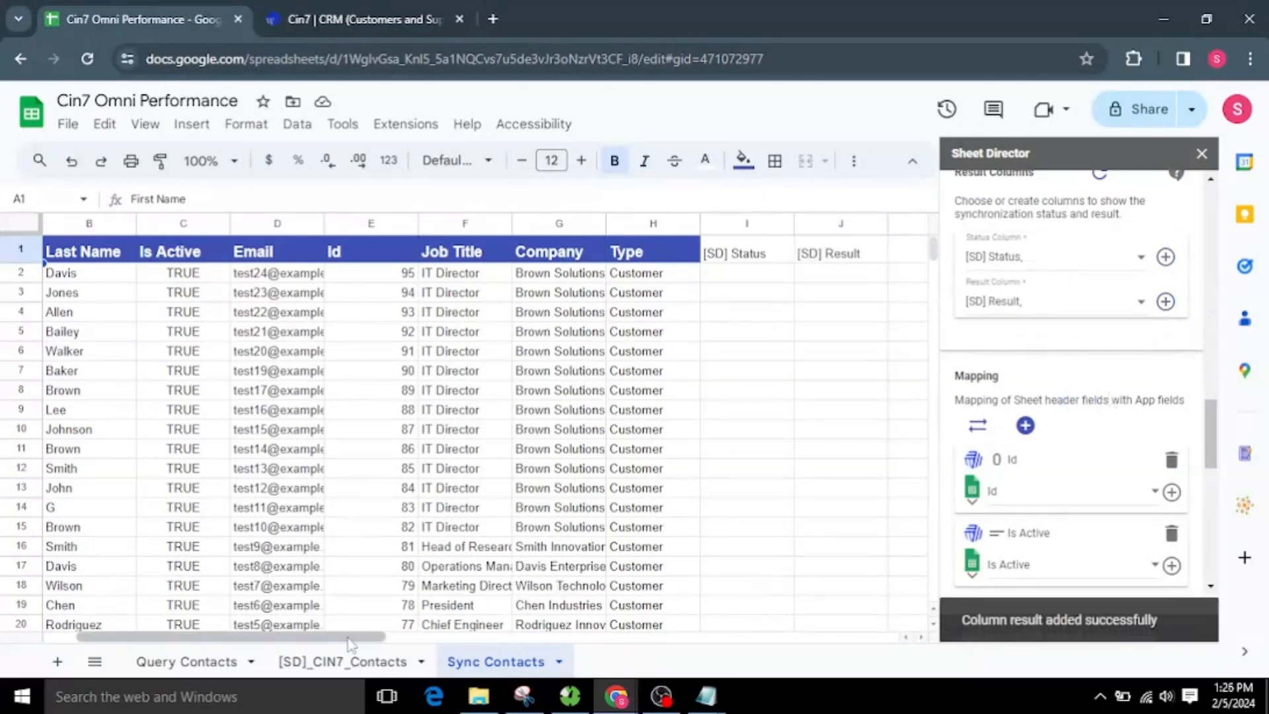
# Step: Change the Company of the first four contacts, rows 2 to 5, to Wipro
pyautogui.moveTo(347, 637); pyautogui.dragTo(312, 638)
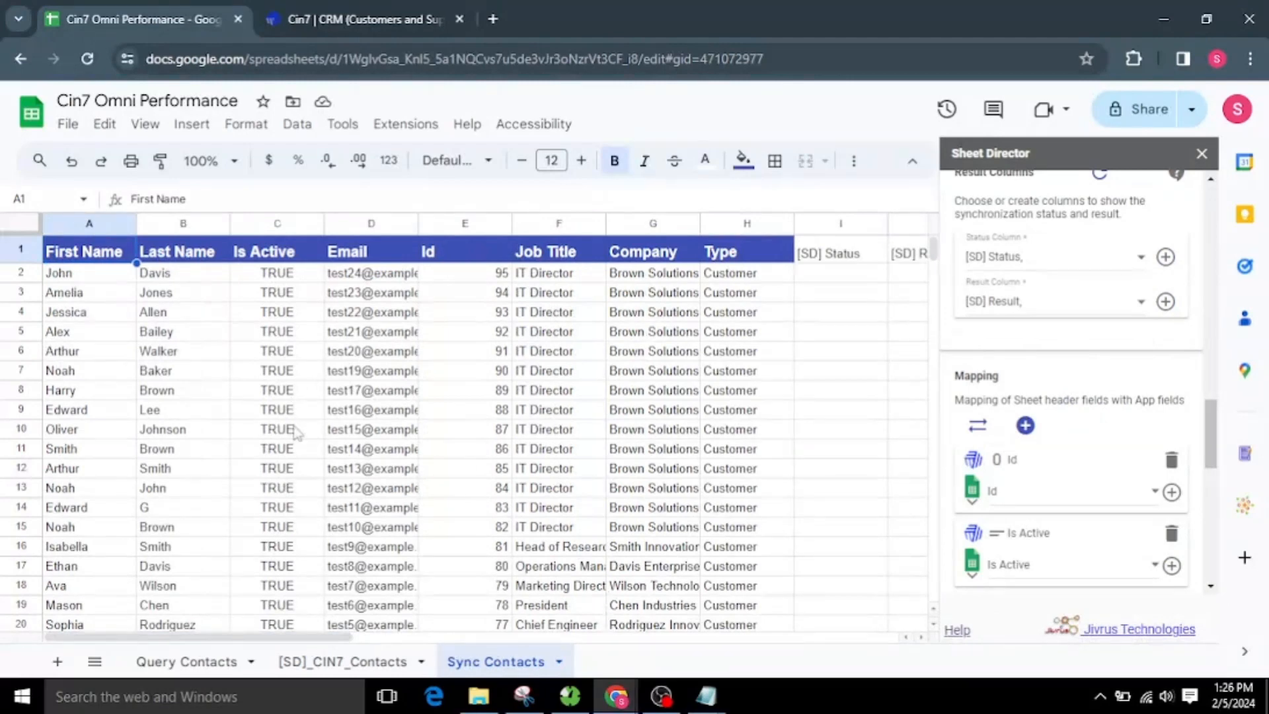
pyautogui.click(670, 273)
pyautogui.write('W')
pyautogui.click(672, 275)
pyautogui.moveTo(700, 282); pyautogui.dragTo(694, 333)
pyautogui.click(687, 334)
# Step: Change the Job Title of the contacts in rows 2 to 5 to CEO
pyautogui.doubleClick(533, 272)
pyautogui.hotkey('ctrl', 'a')
pyautogui.write('CEO')
pyautogui.click(559, 332)
pyautogui.click(569, 274)
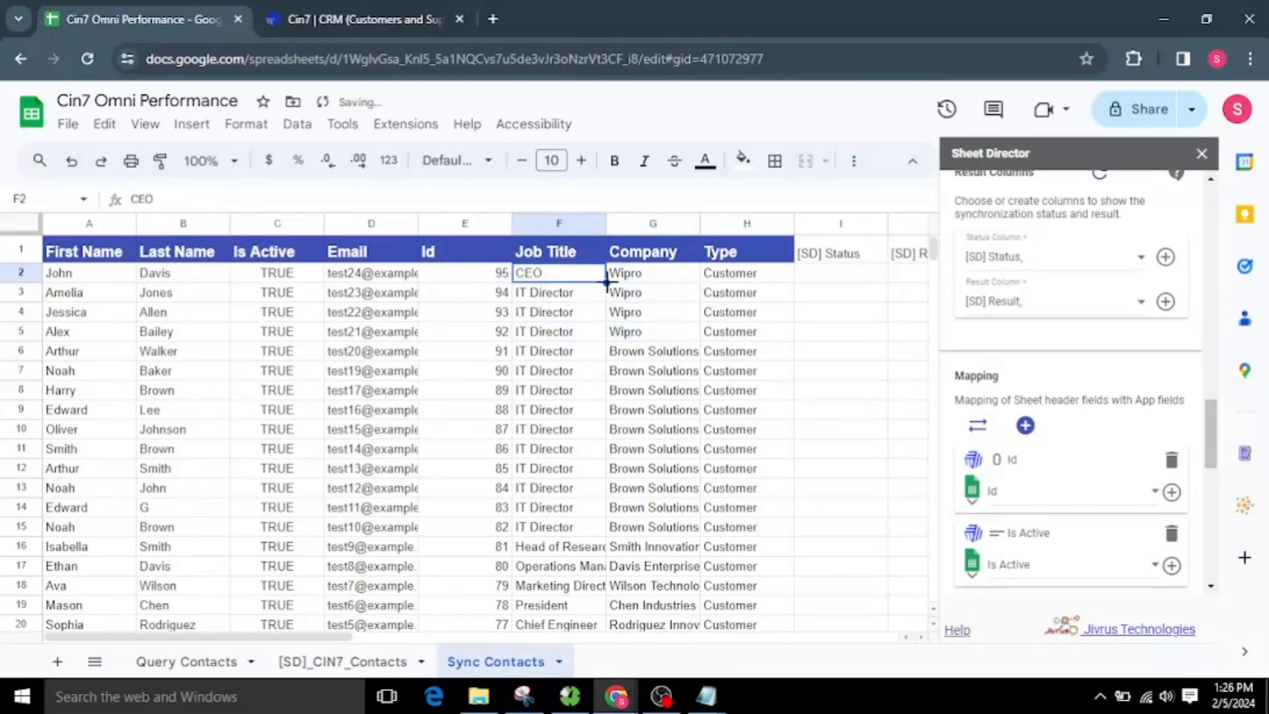
pyautogui.moveTo(606, 282); pyautogui.dragTo(599, 334)
pyautogui.click(586, 376)
# Step: Switch to Cin7, open the contact record matching row 2 of the sheet, and examine its company and job title
pyautogui.click(97, 276)
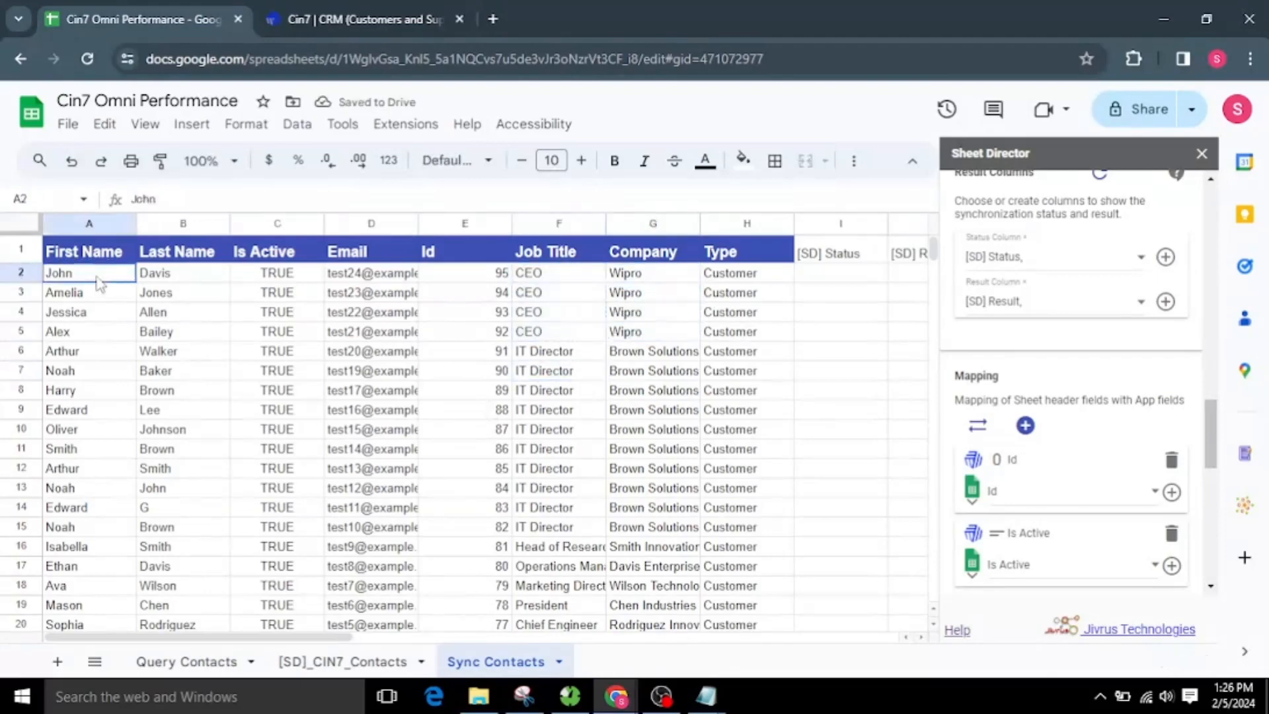
pyautogui.click(183, 285)
pyautogui.click(362, 11)
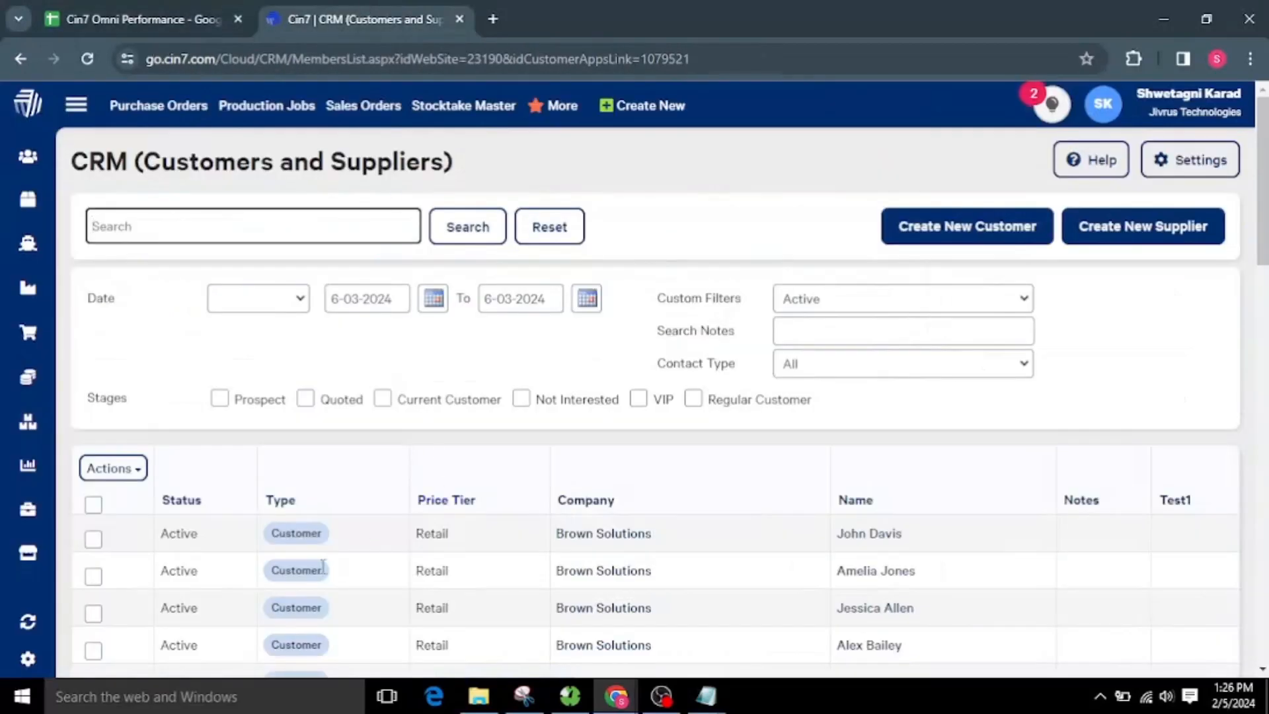
pyautogui.click(869, 533)
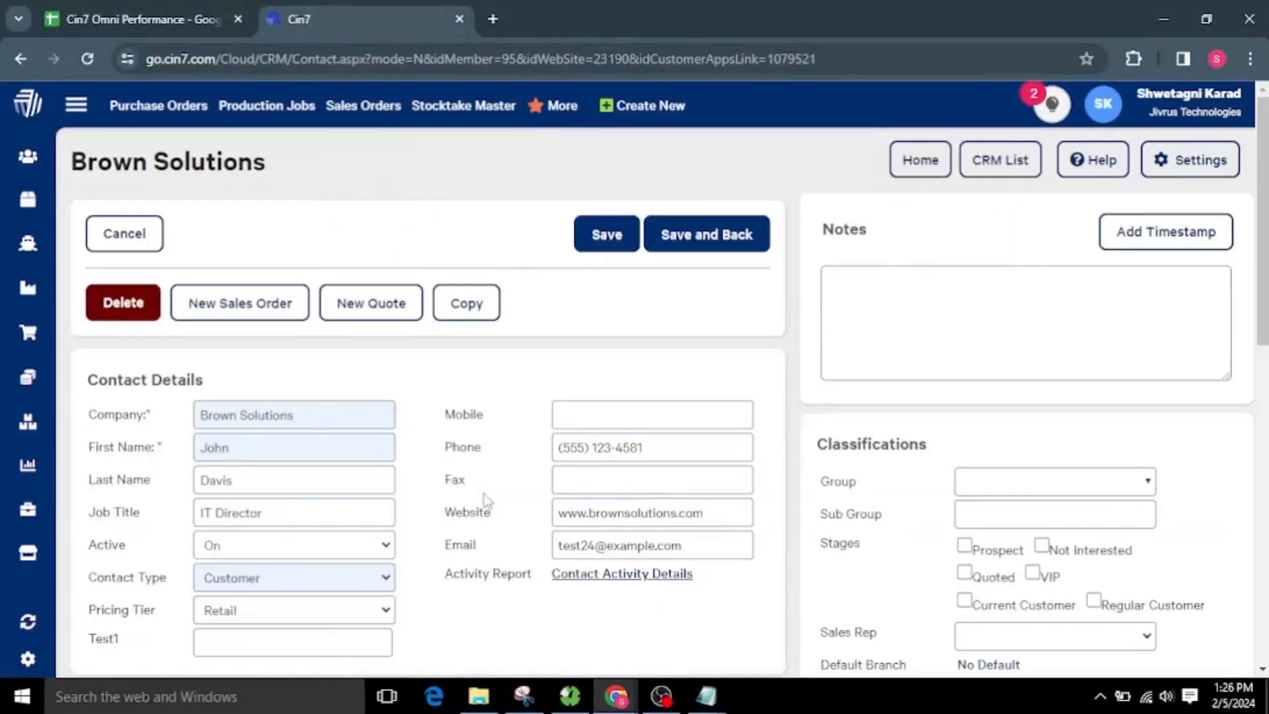
pyautogui.scroll(-2, 502, 613)
pyautogui.moveTo(290, 329); pyautogui.dragTo(218, 329)
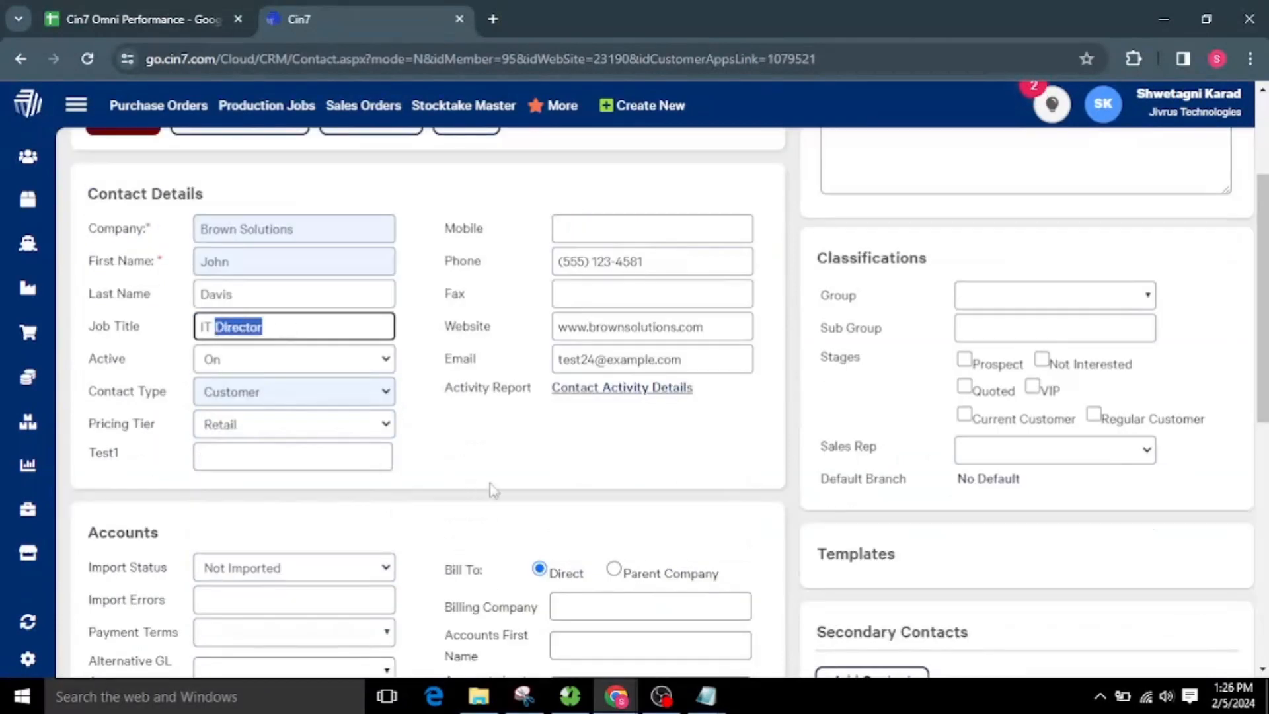
# Step: Check the company of the open Cin7 contact record, and return to the Cin7 Omni Performance spreadsheet
pyautogui.scroll(-1, 491, 453)
pyautogui.moveTo(330, 211); pyautogui.dragTo(183, 225)
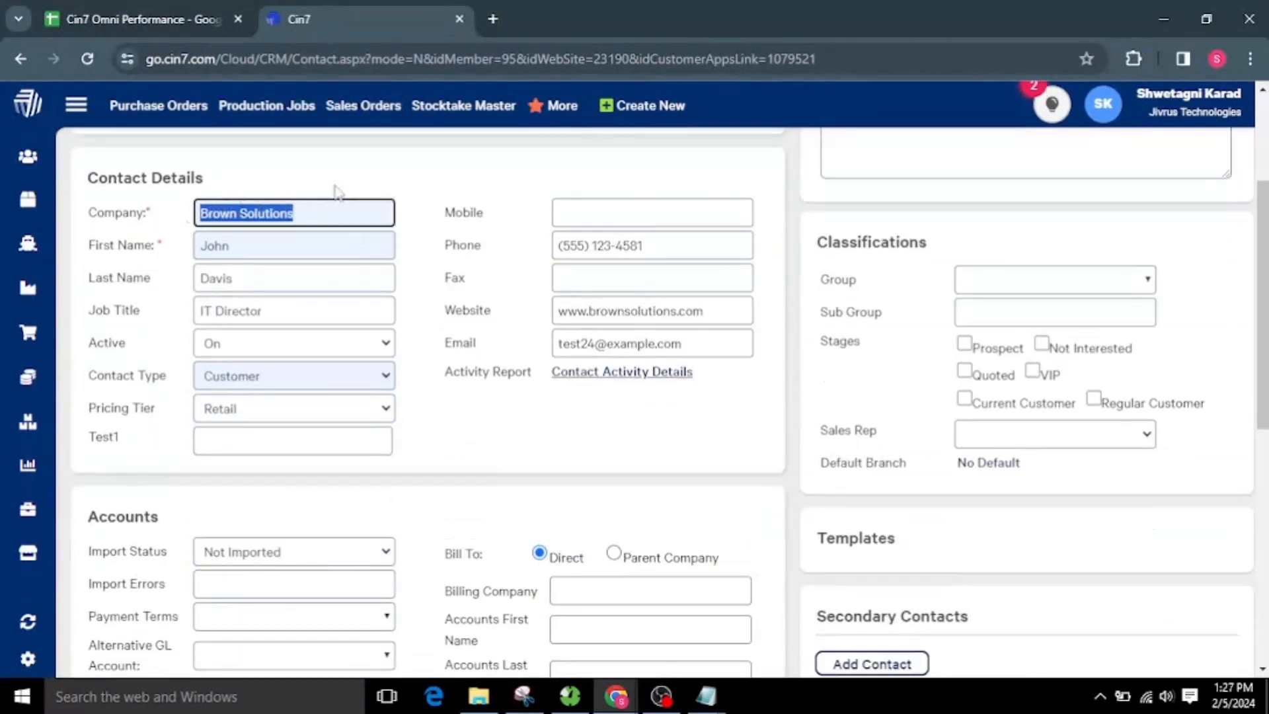
pyautogui.click(123, 10)
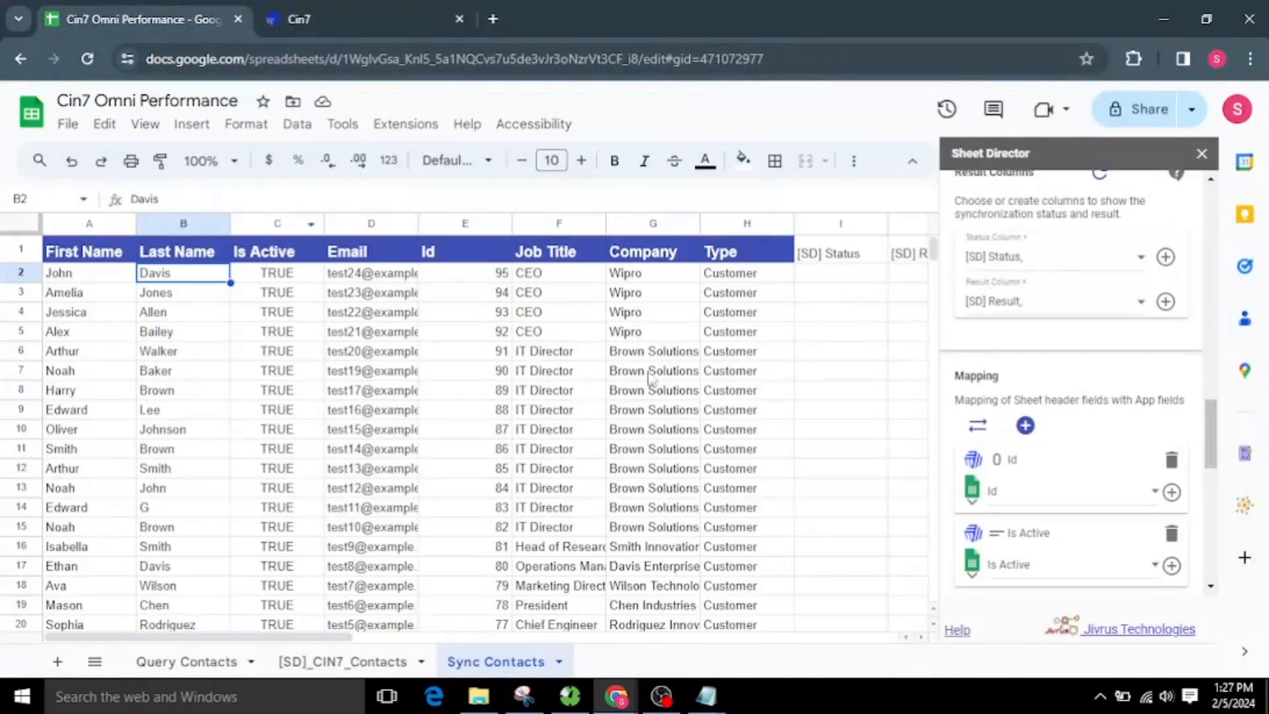
# Step: Execute the contacts synchronization and approve updating the Cin7 Omni records from the Google Sheet
pyautogui.scroll(-10, 1065, 505)
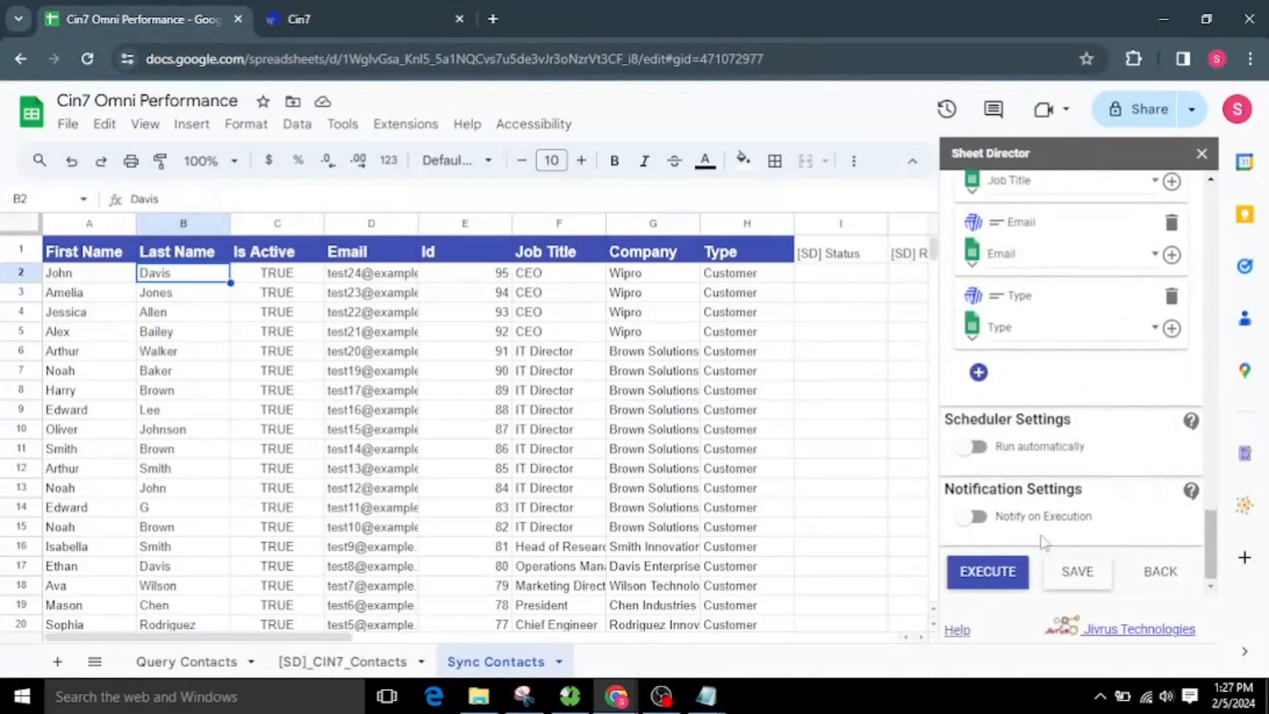
pyautogui.click(1012, 572)
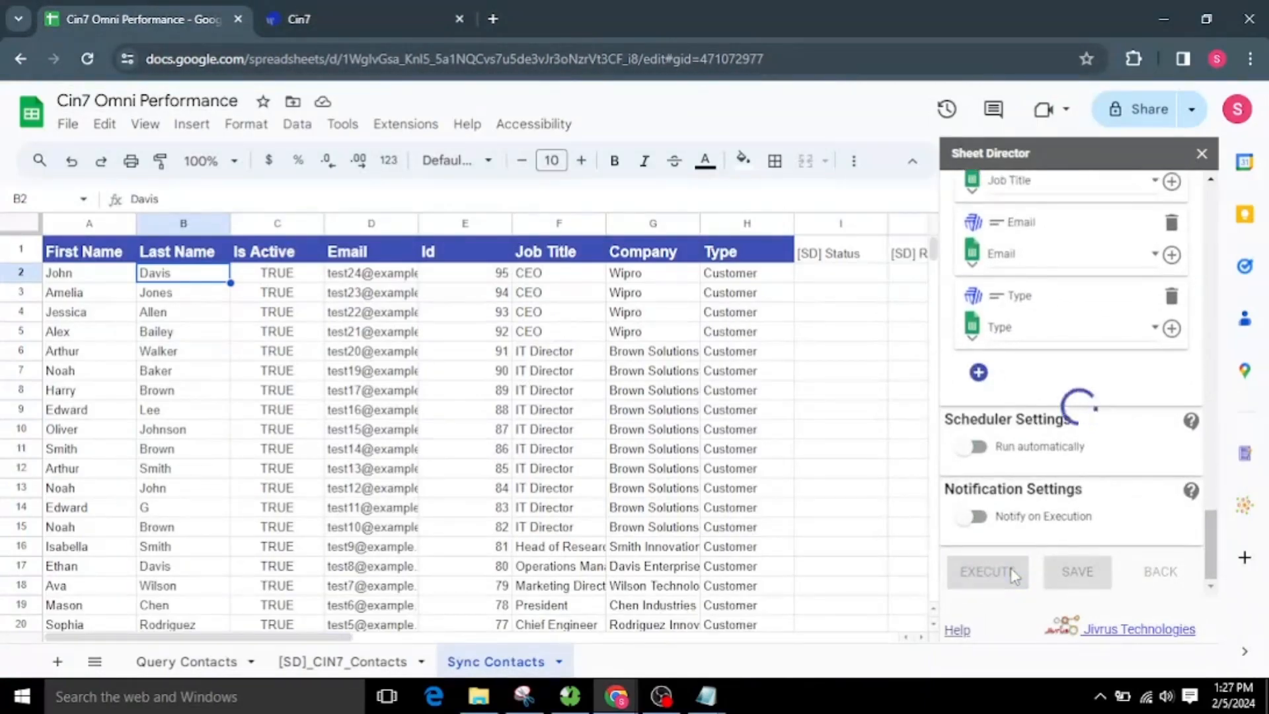
pyautogui.moveTo(337, 641); pyautogui.dragTo(409, 641)
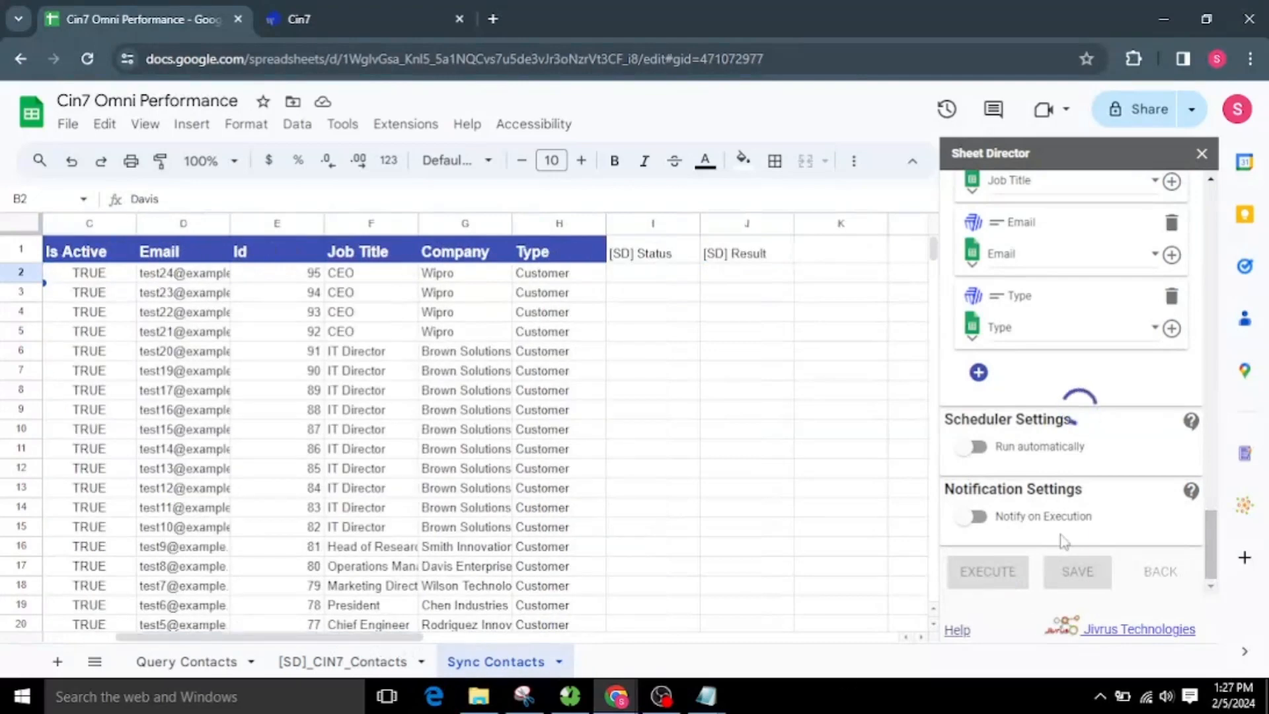
pyautogui.scroll(-4, 1061, 539)
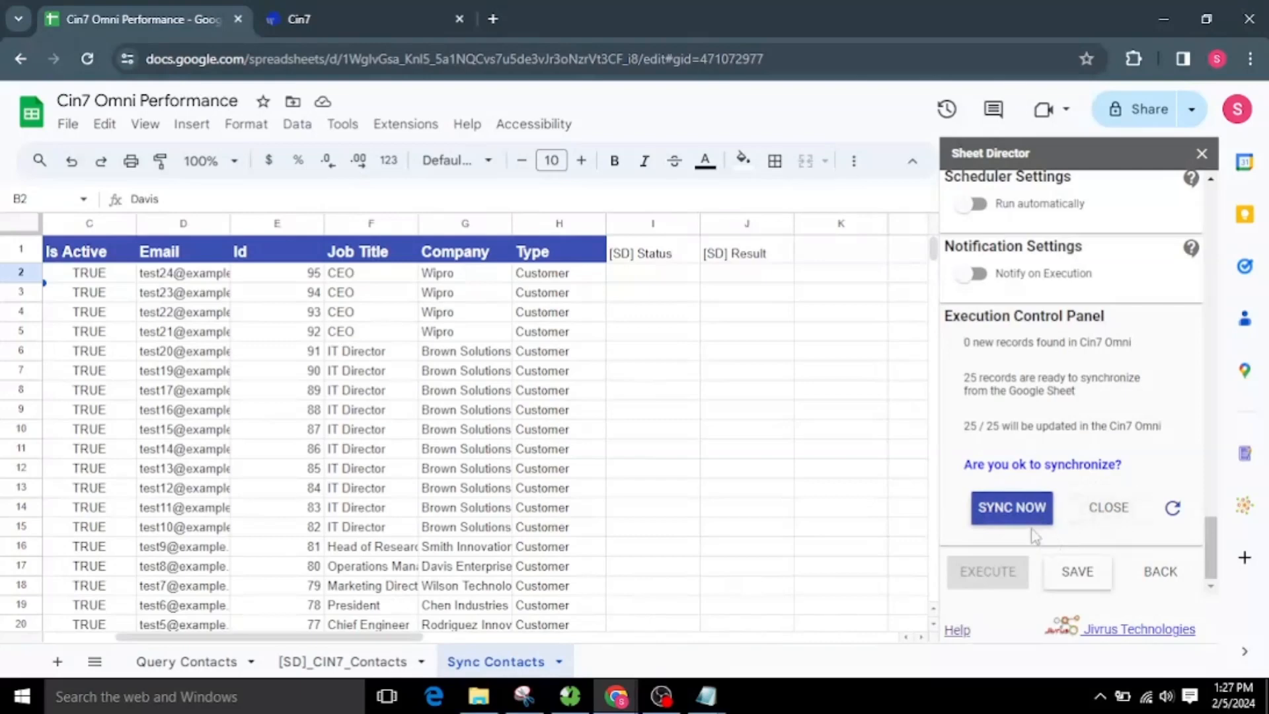
pyautogui.click(1027, 508)
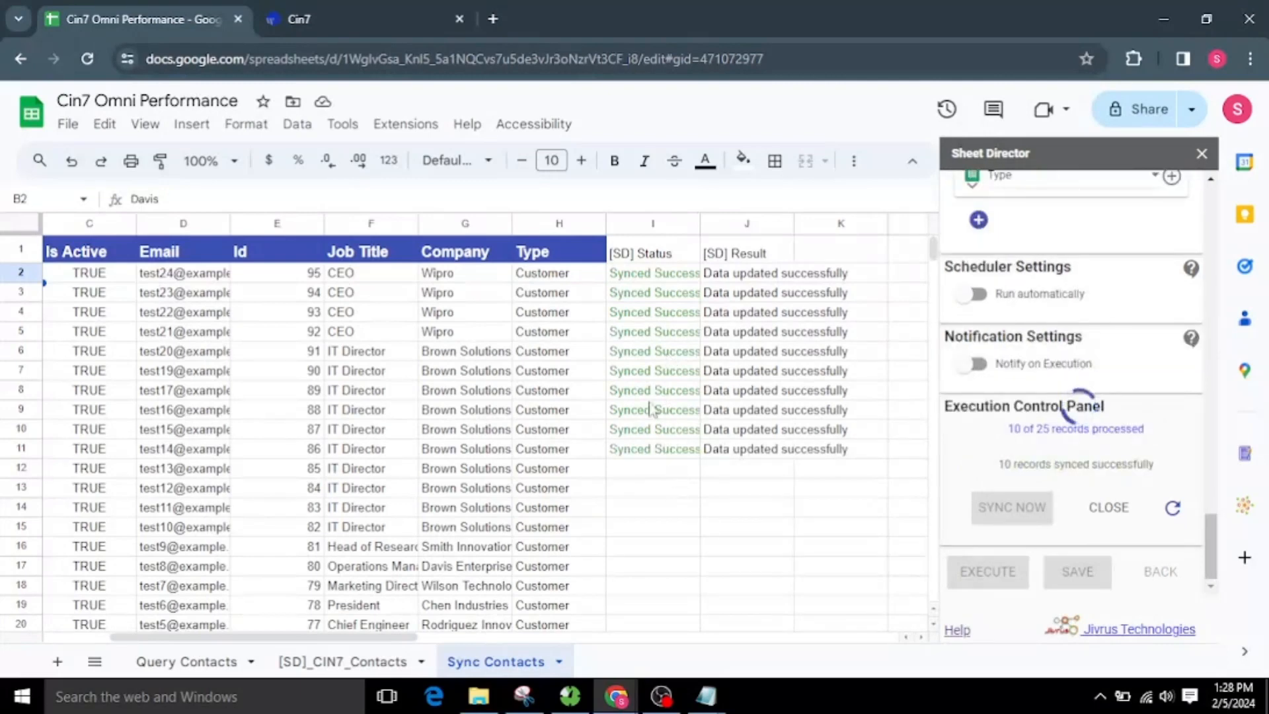
# Step: Switch to Cin7, reload the open contact record and check its company and job title
pyautogui.click(354, 9)
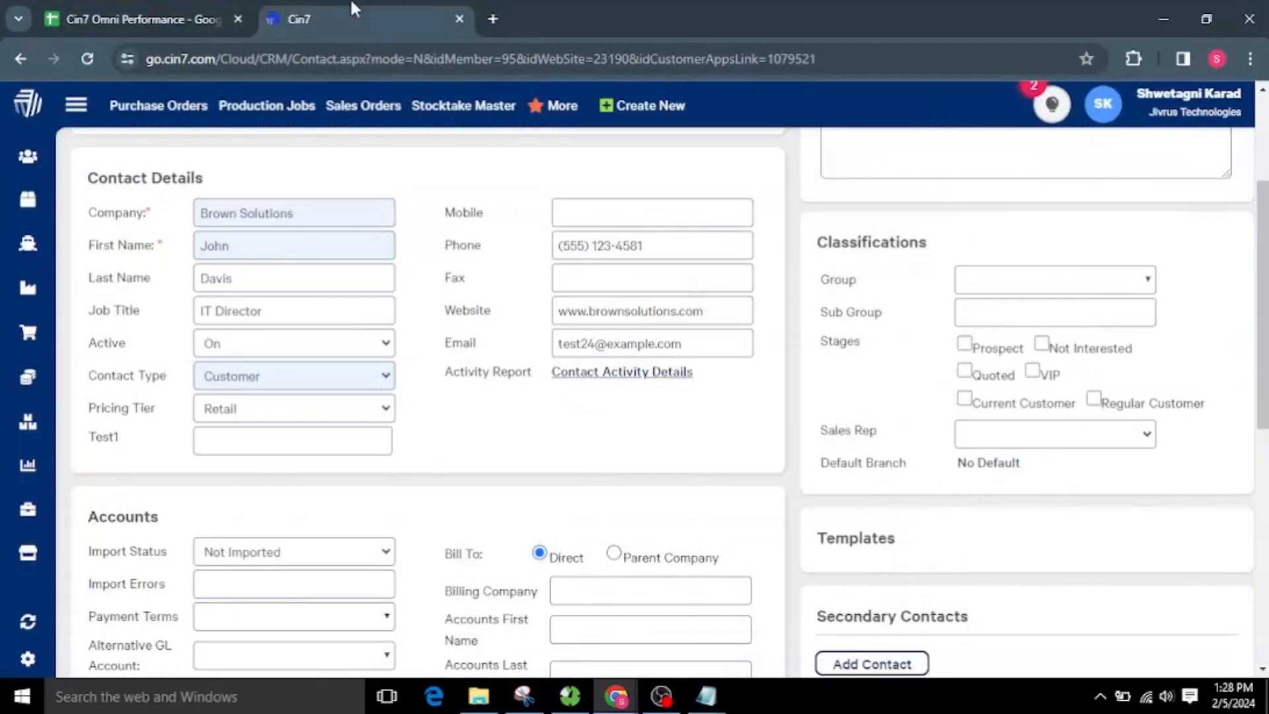
pyautogui.click(91, 57)
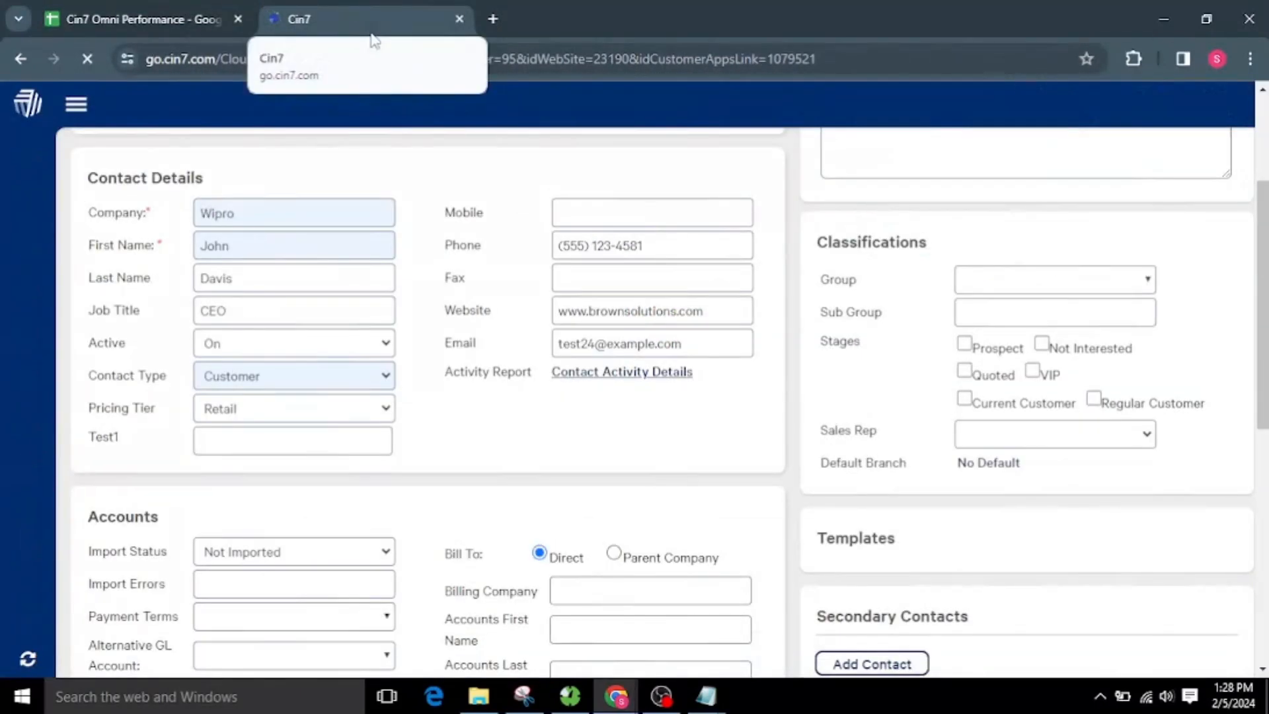
pyautogui.click(270, 216)
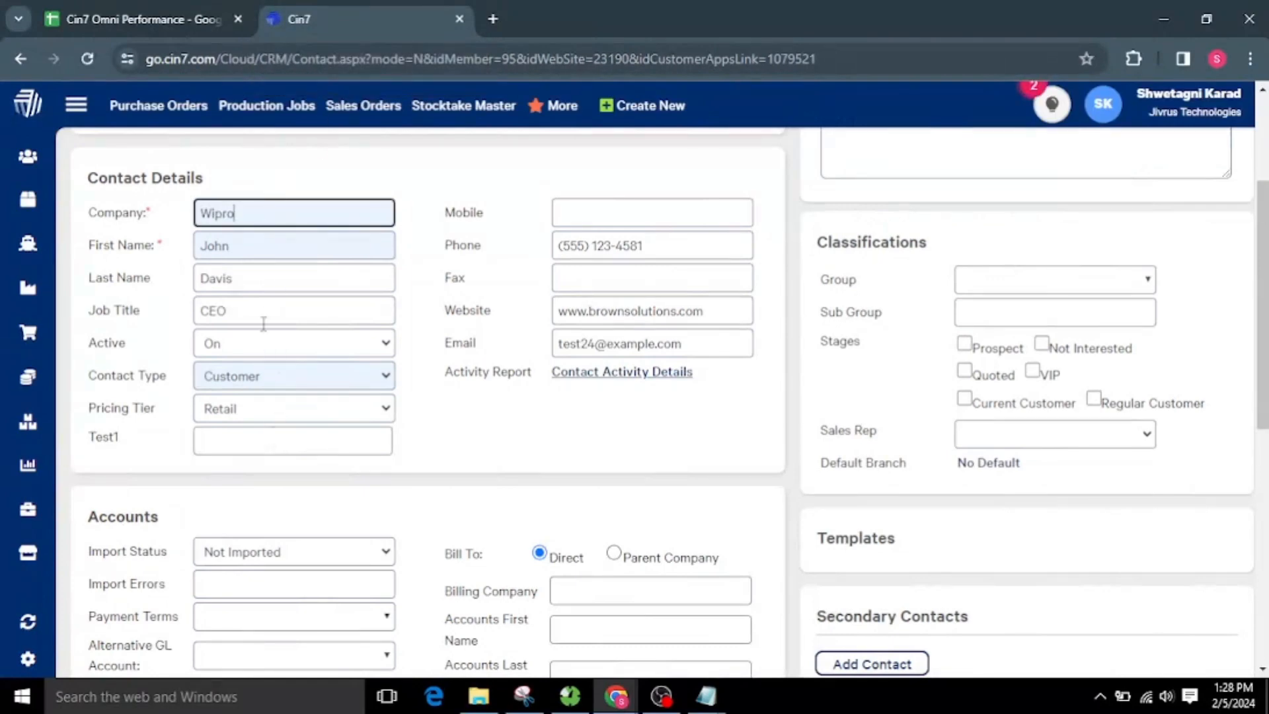
pyautogui.moveTo(263, 312); pyautogui.dragTo(206, 311)
pyautogui.click(245, 311)
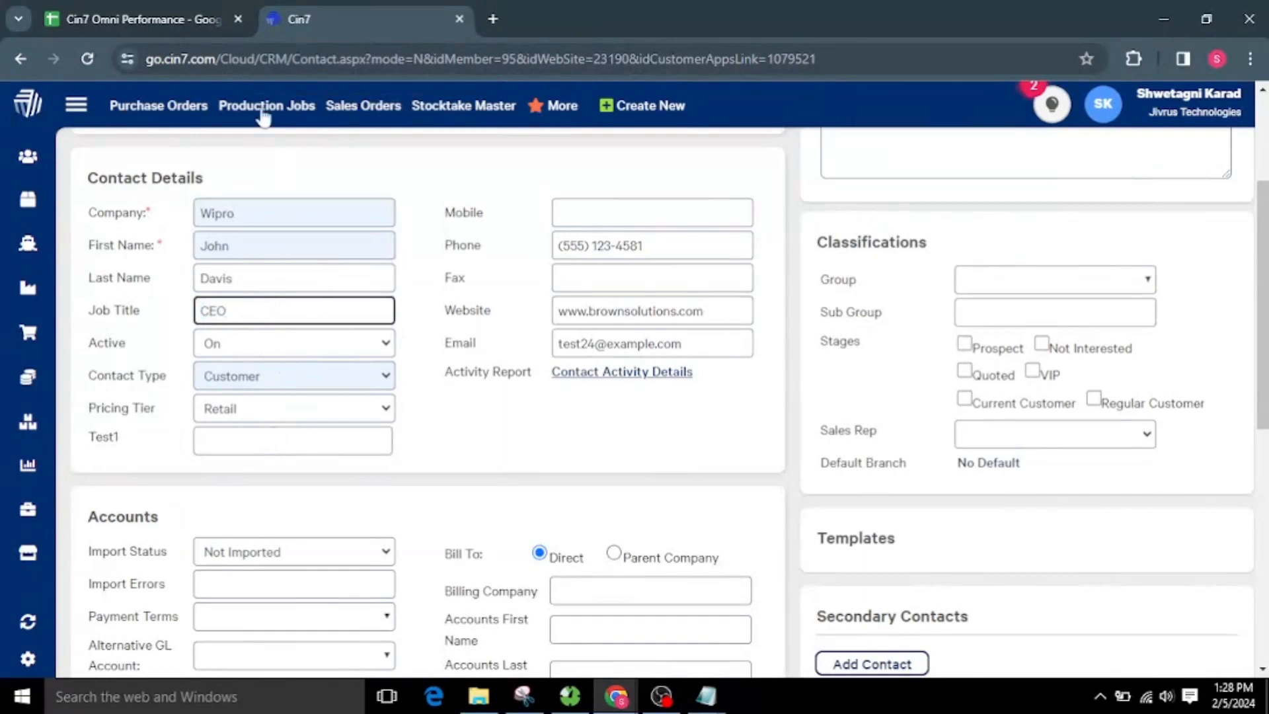
# Step: Return to the spreadsheet and review the synchronization status and result columns down to the last contact
pyautogui.click(121, 5)
pyautogui.scroll(-3, 808, 487)
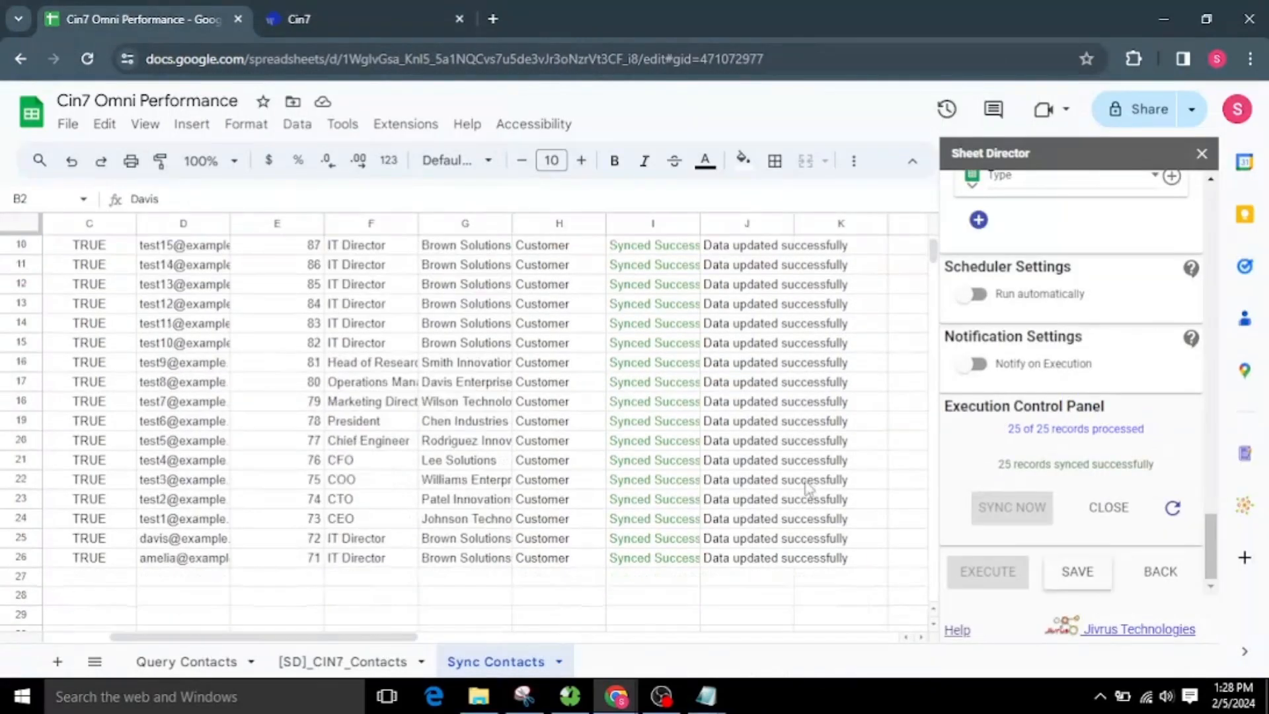
pyautogui.scroll(3, 807, 487)
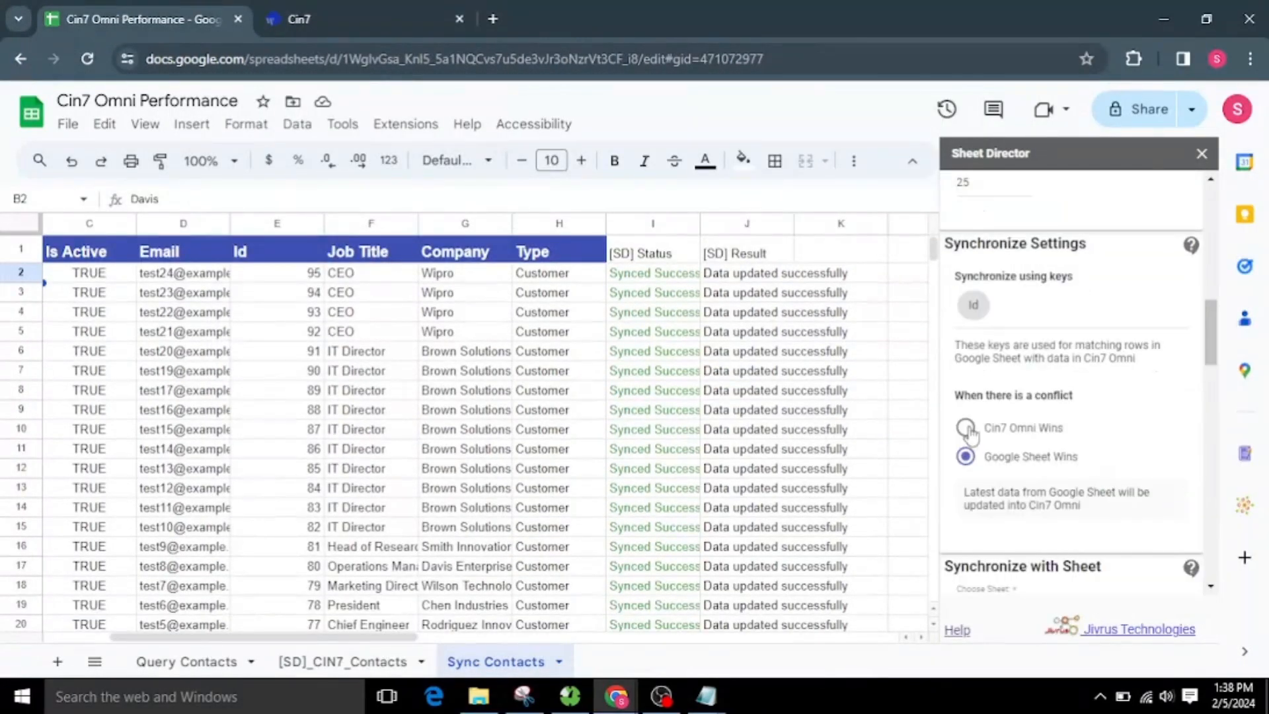
# Step: Set the conflict rule to Cin7 Omni Wins and read its description
pyautogui.click(965, 427)
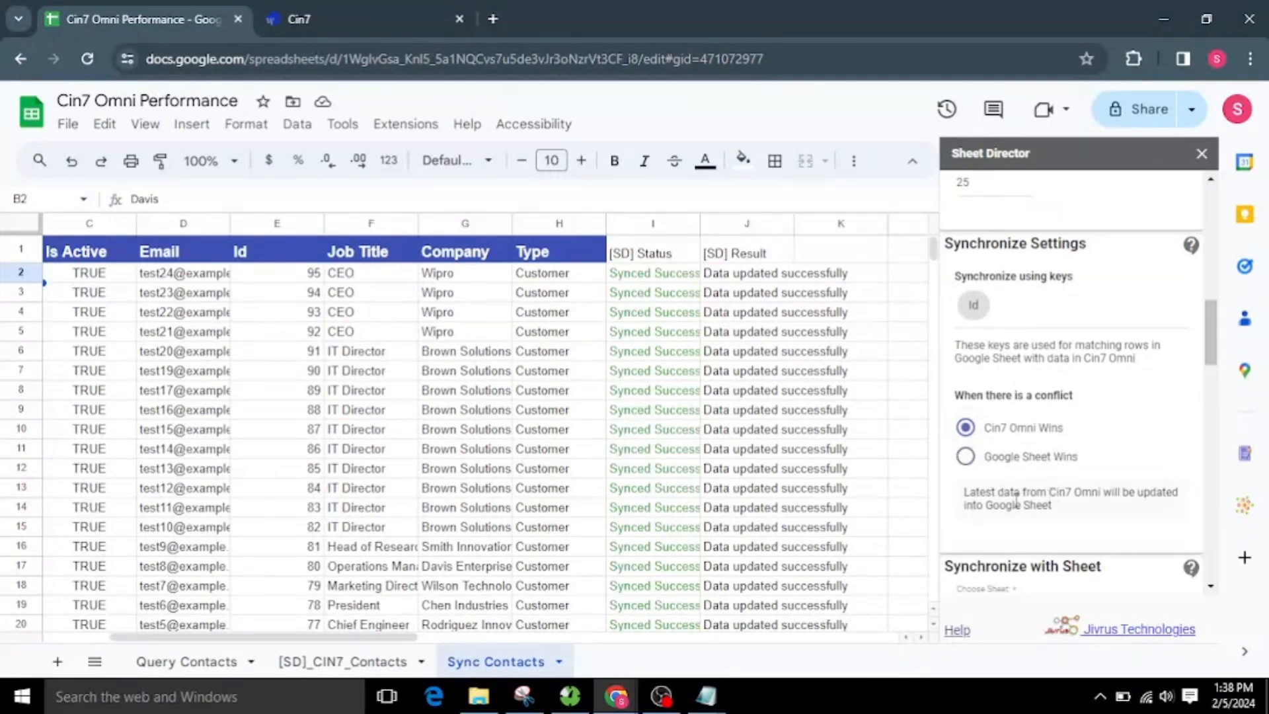
pyautogui.tripleClick(973, 502)
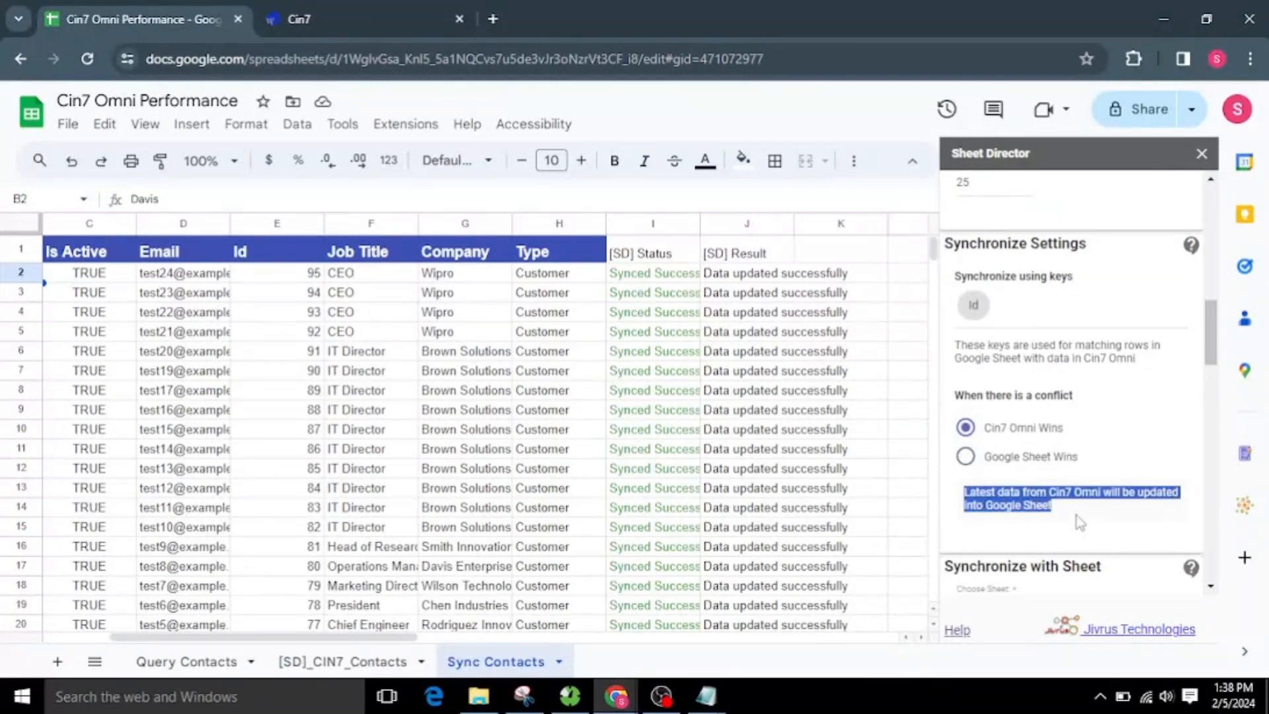
pyautogui.click(1078, 523)
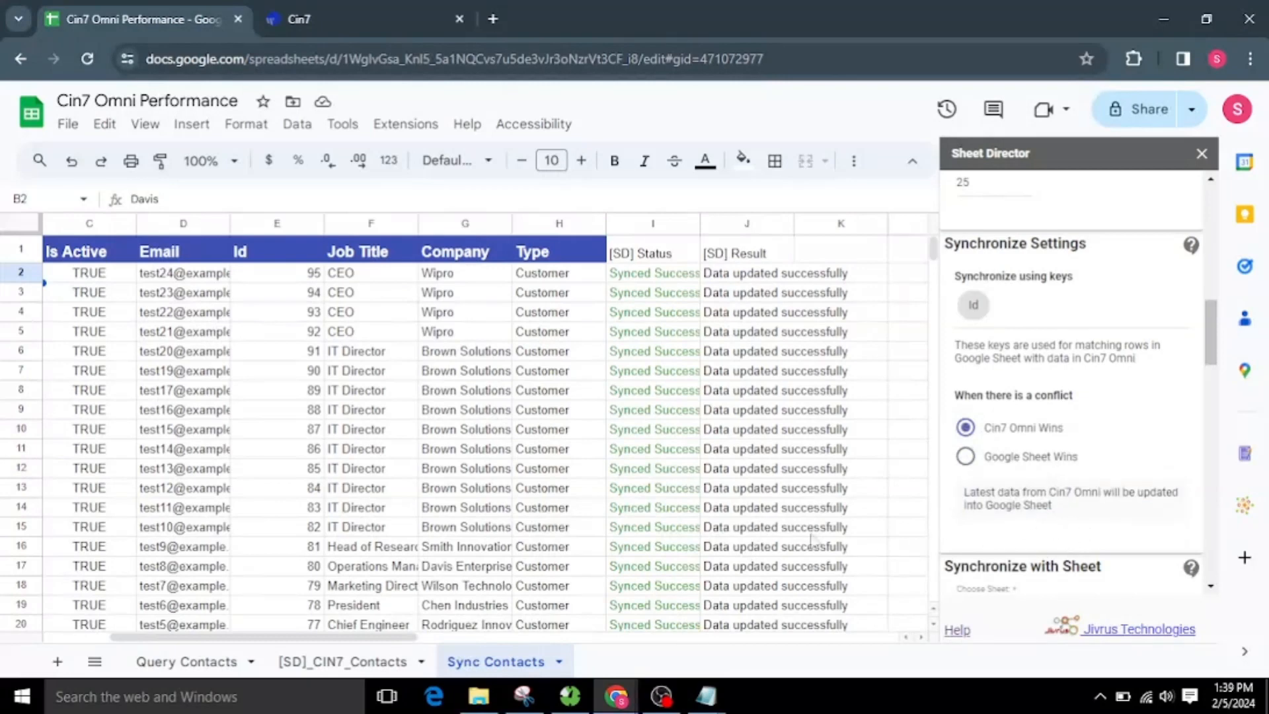
# Step: Clear the synchronization status and result entries in cells I2:J26 of the Sync Contacts sheet
pyautogui.moveTo(658, 276); pyautogui.dragTo(793, 562)
pyautogui.press('Delete')
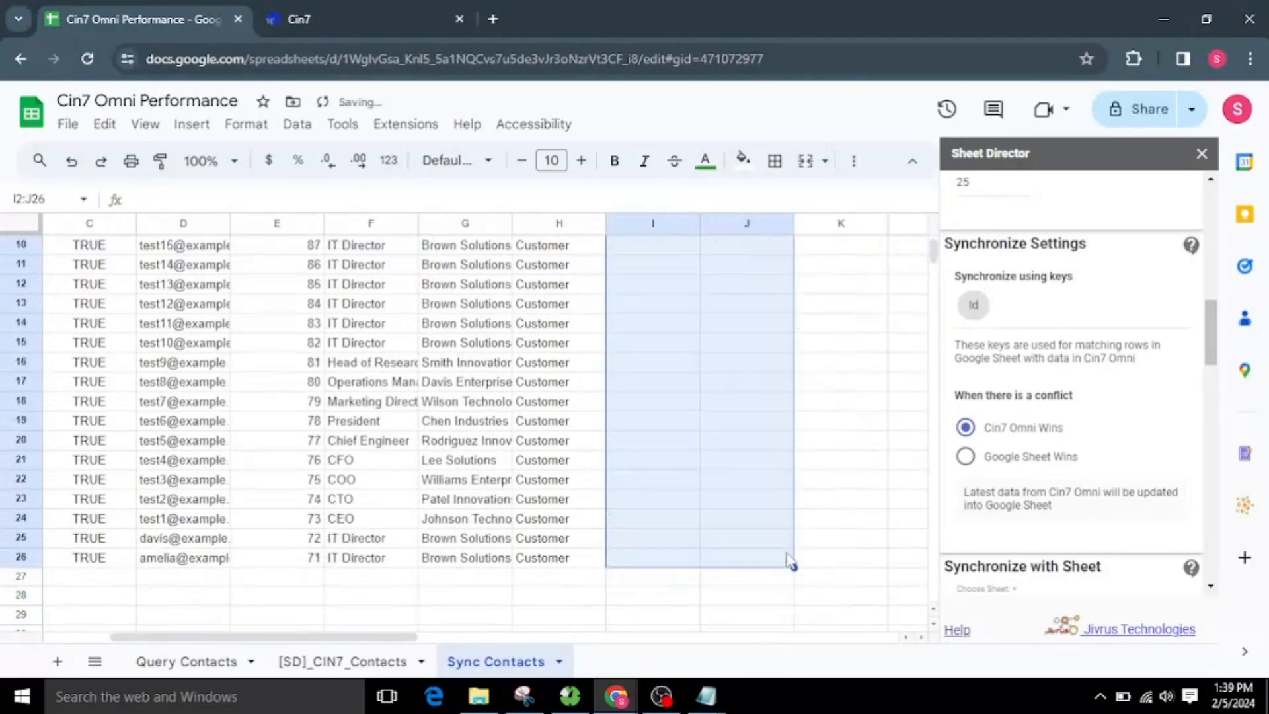
pyautogui.click(814, 500)
pyautogui.scroll(3, 812, 497)
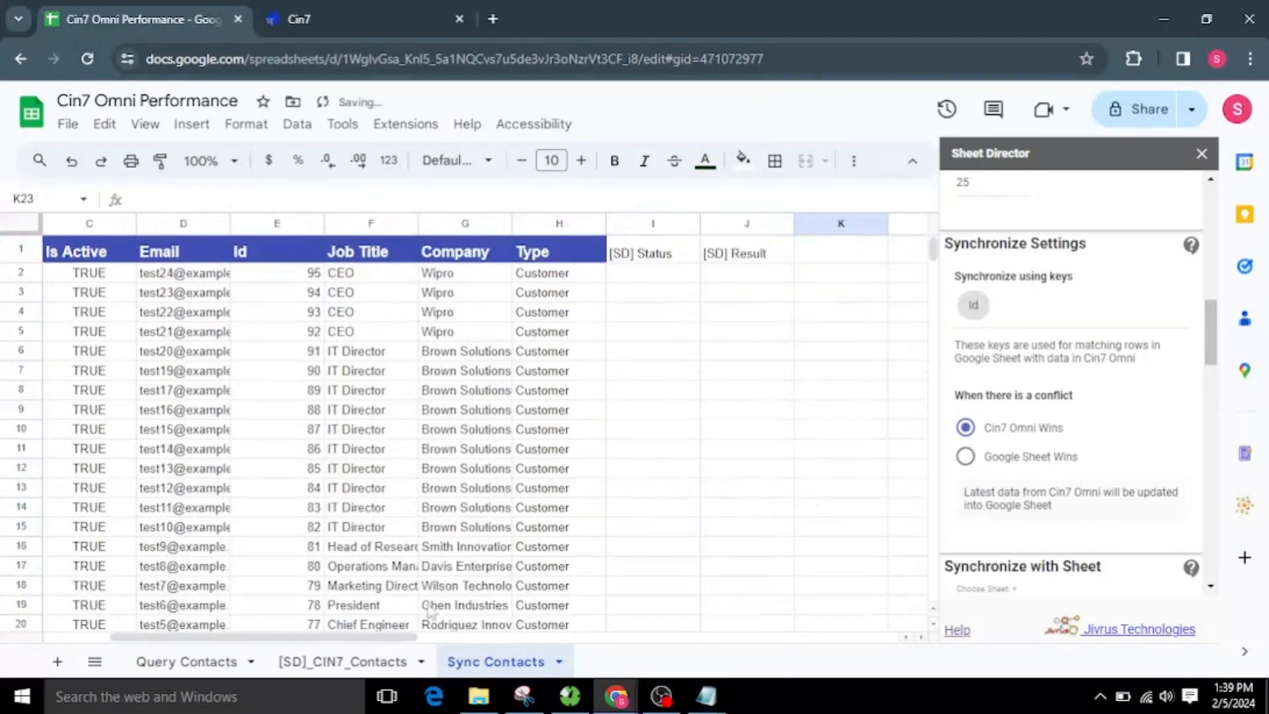
# Step: Change the row 2 contact's Company to HCL and Job Title to HR
pyautogui.moveTo(386, 638); pyautogui.dragTo(366, 639)
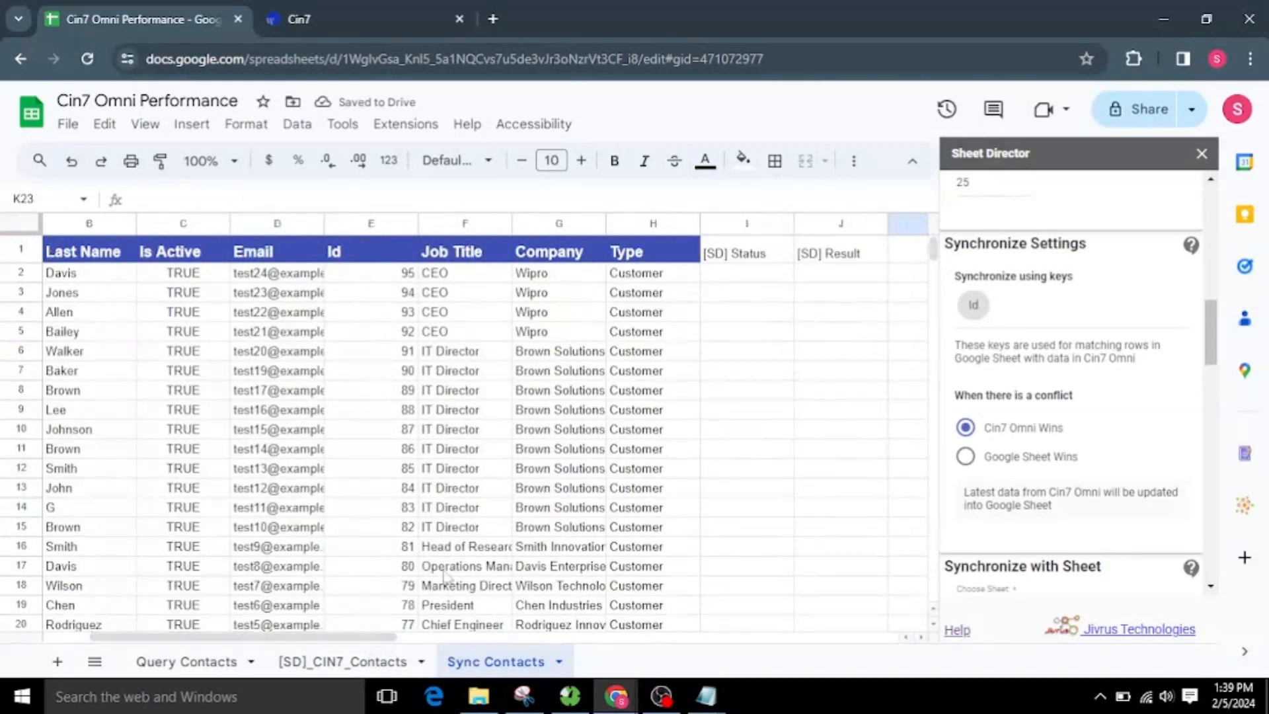
pyautogui.doubleClick(557, 271)
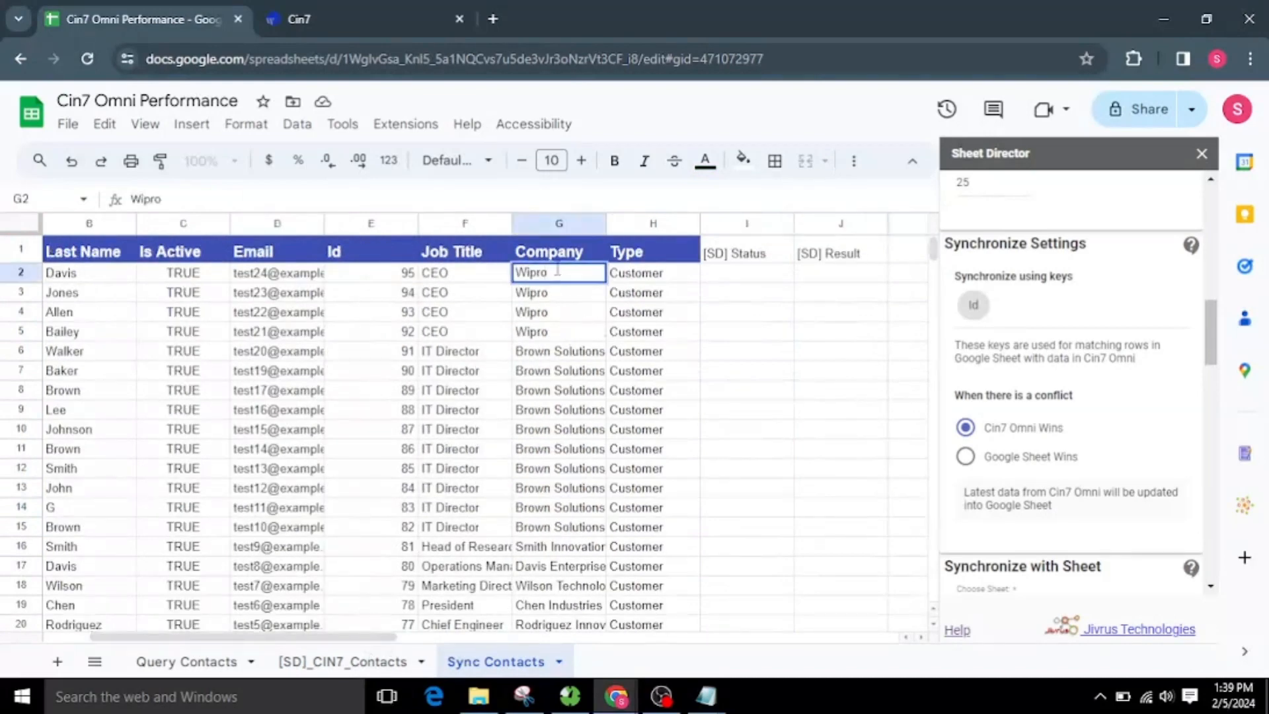
pyautogui.moveTo(553, 274); pyautogui.dragTo(413, 273)
pyautogui.write('HCL')
pyautogui.doubleClick(442, 276)
pyautogui.write('HR')
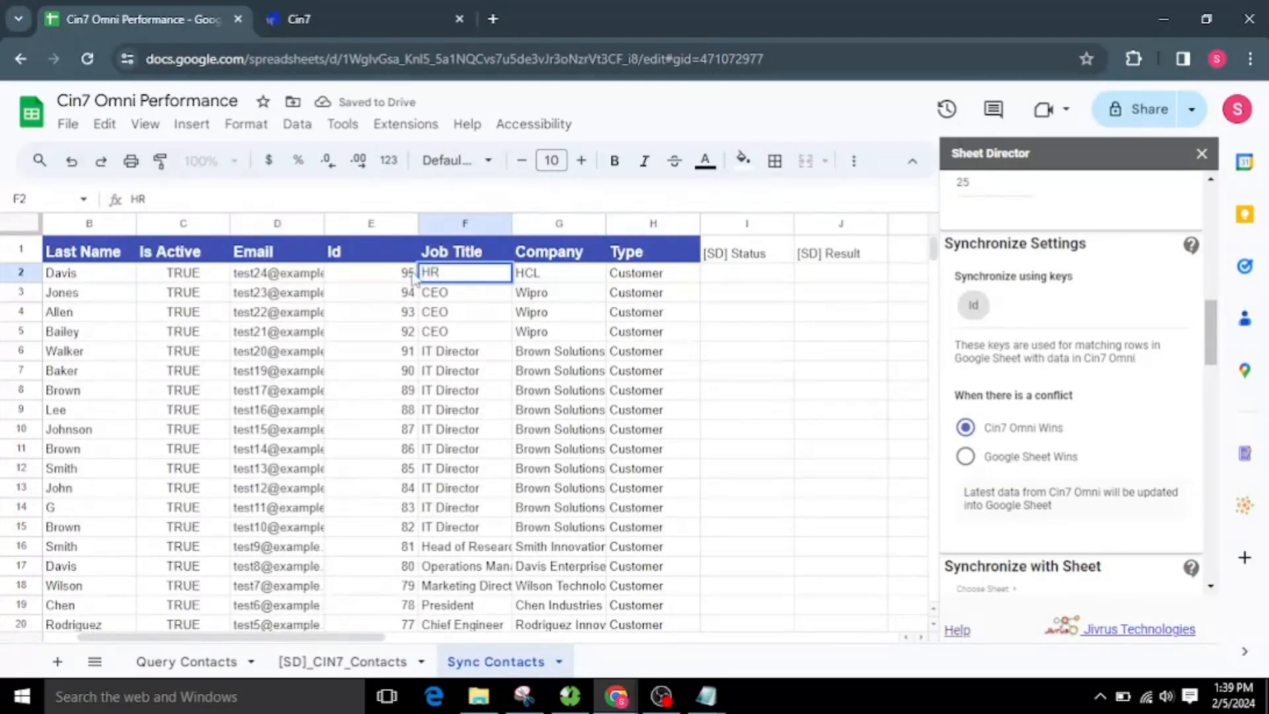
pyautogui.click(464, 299)
pyautogui.click(747, 351)
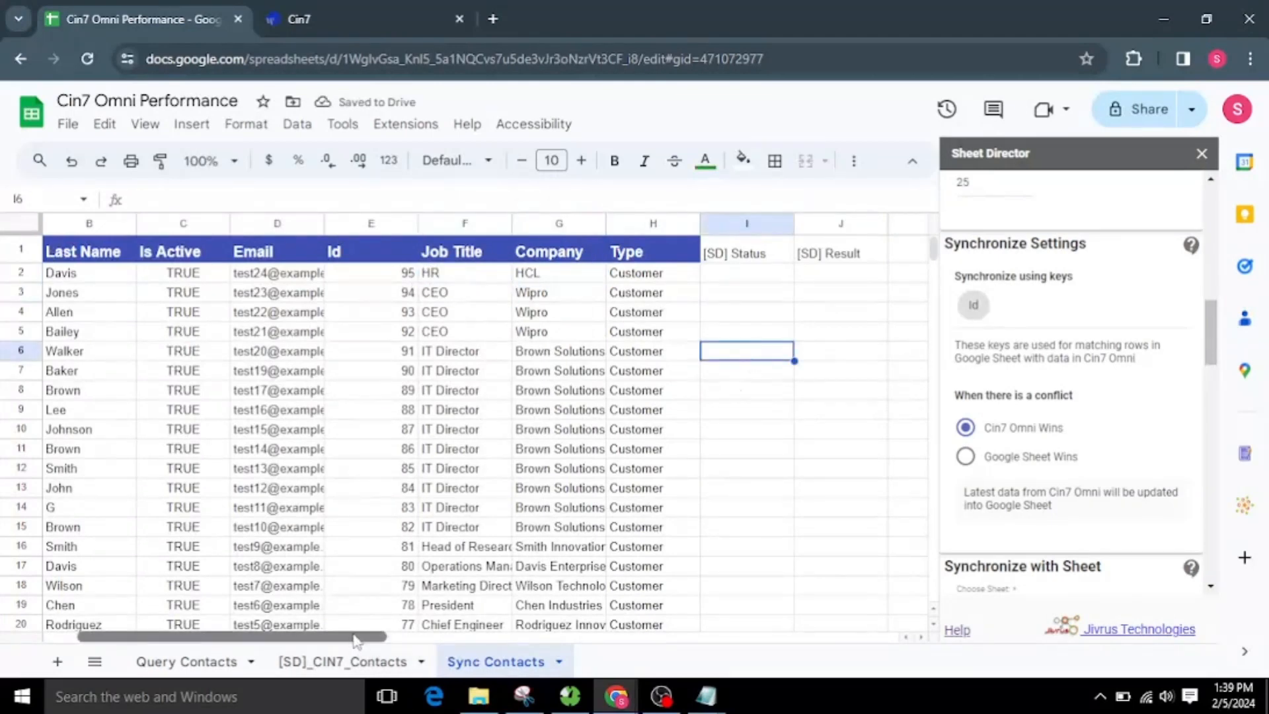
# Step: Execute the synchronization with Cin7 Omni winning conflicts and approve updating the Google Sheet records
pyautogui.moveTo(393, 642); pyautogui.dragTo(407, 642)
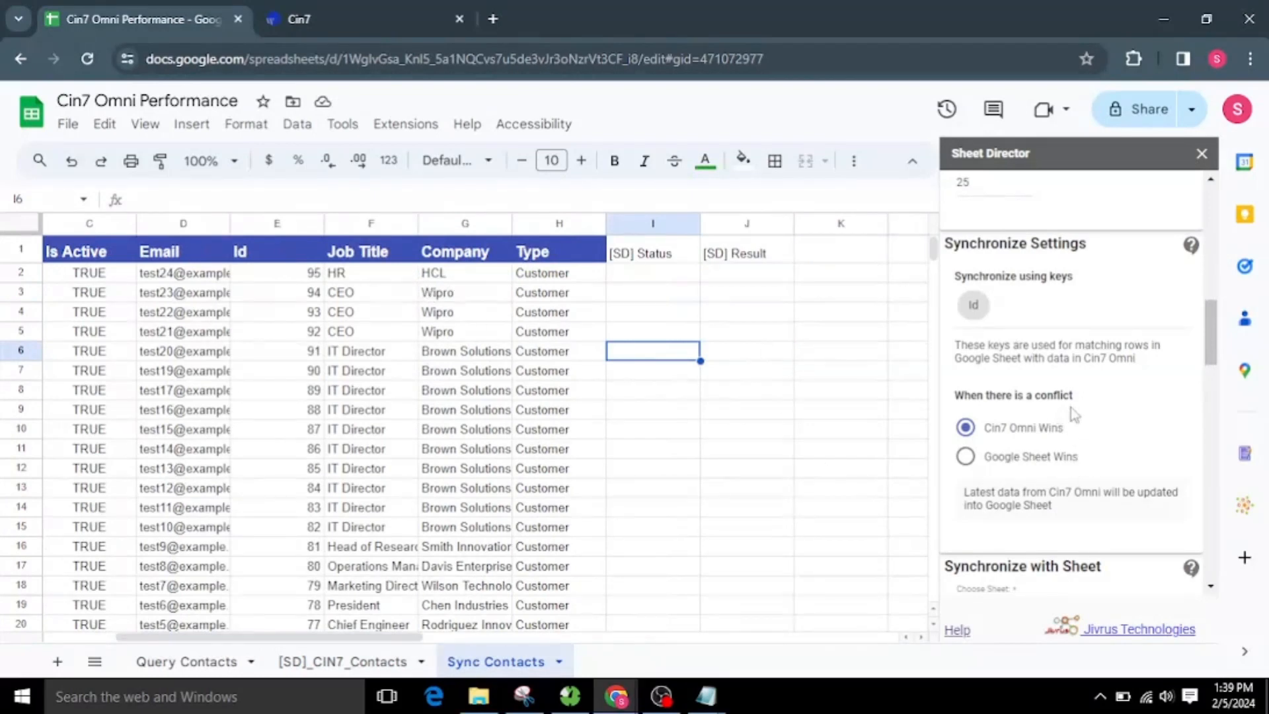
pyautogui.scroll(-5, 1070, 407)
pyautogui.scroll(1, 1071, 407)
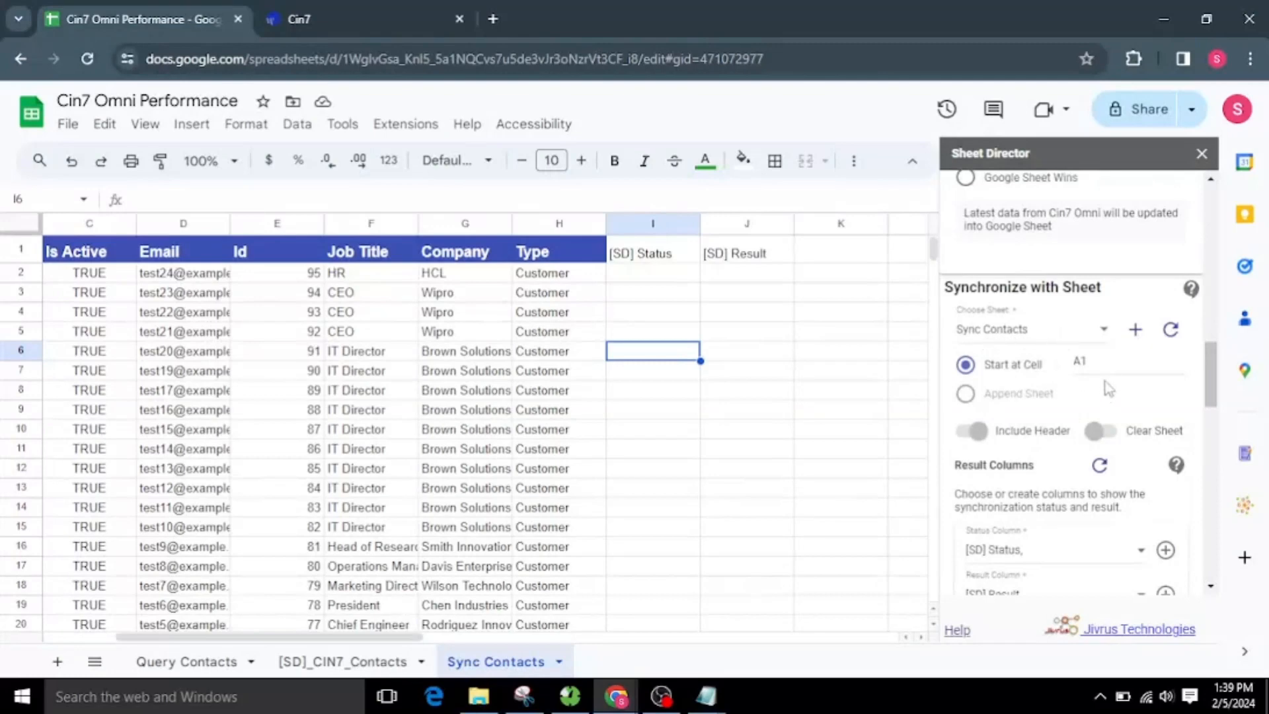
pyautogui.click(1118, 365)
pyautogui.scroll(-15, 1085, 403)
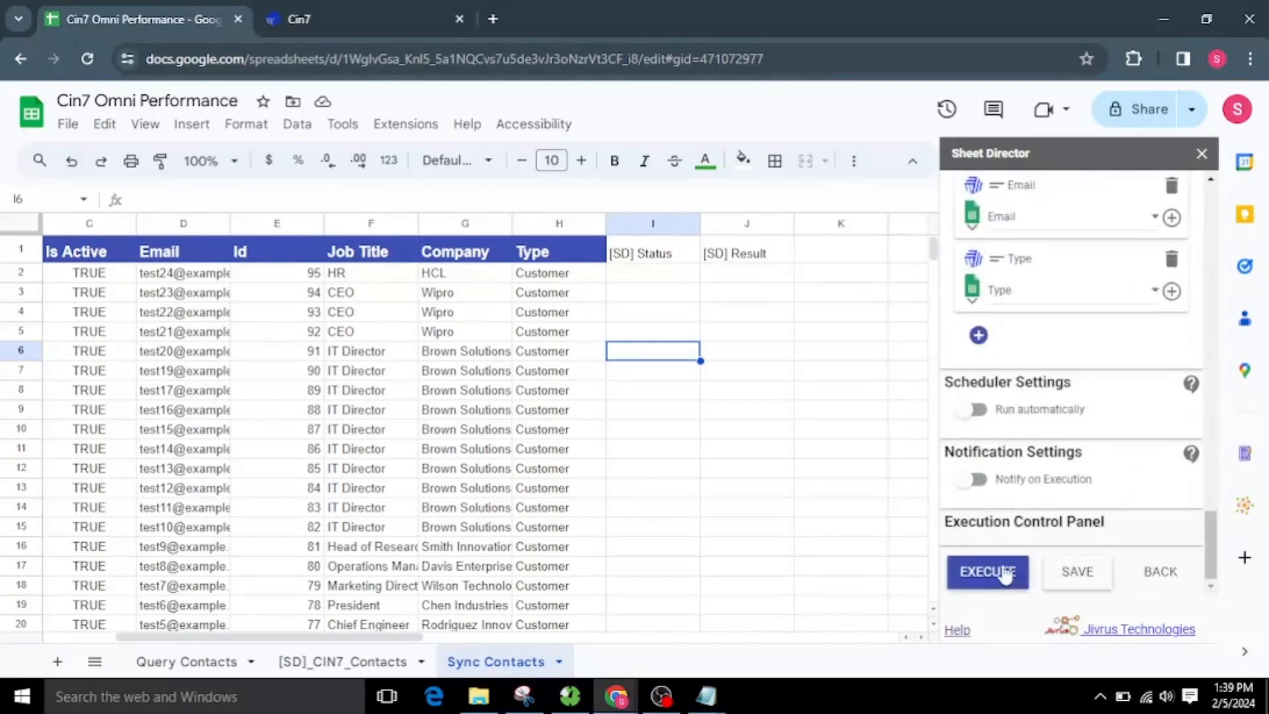
pyautogui.click(1005, 572)
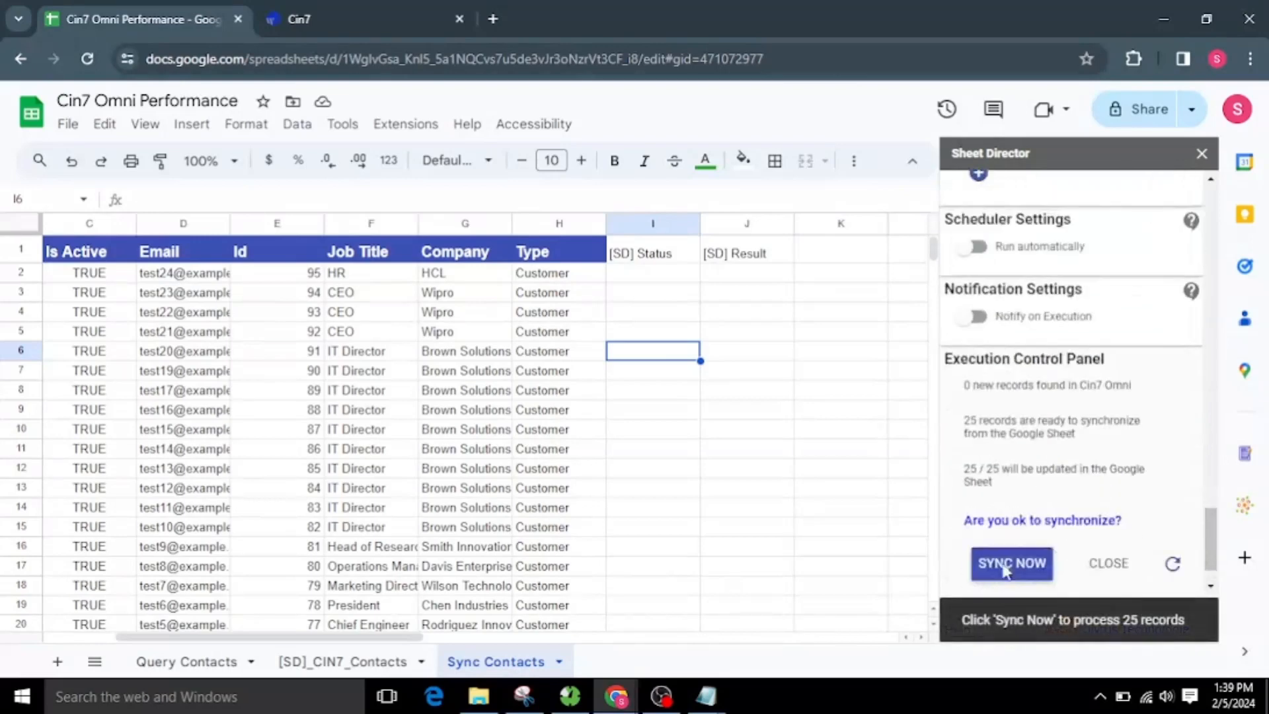
pyautogui.scroll(-1, 1005, 571)
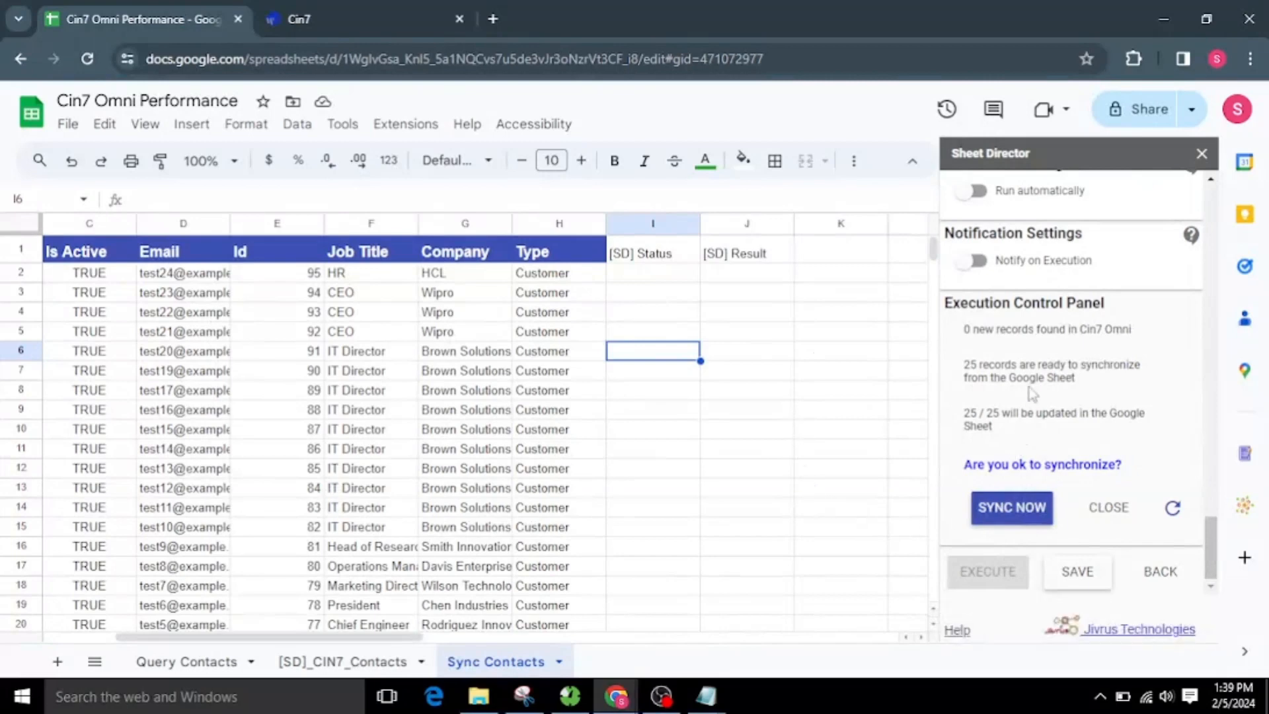
pyautogui.click(1018, 505)
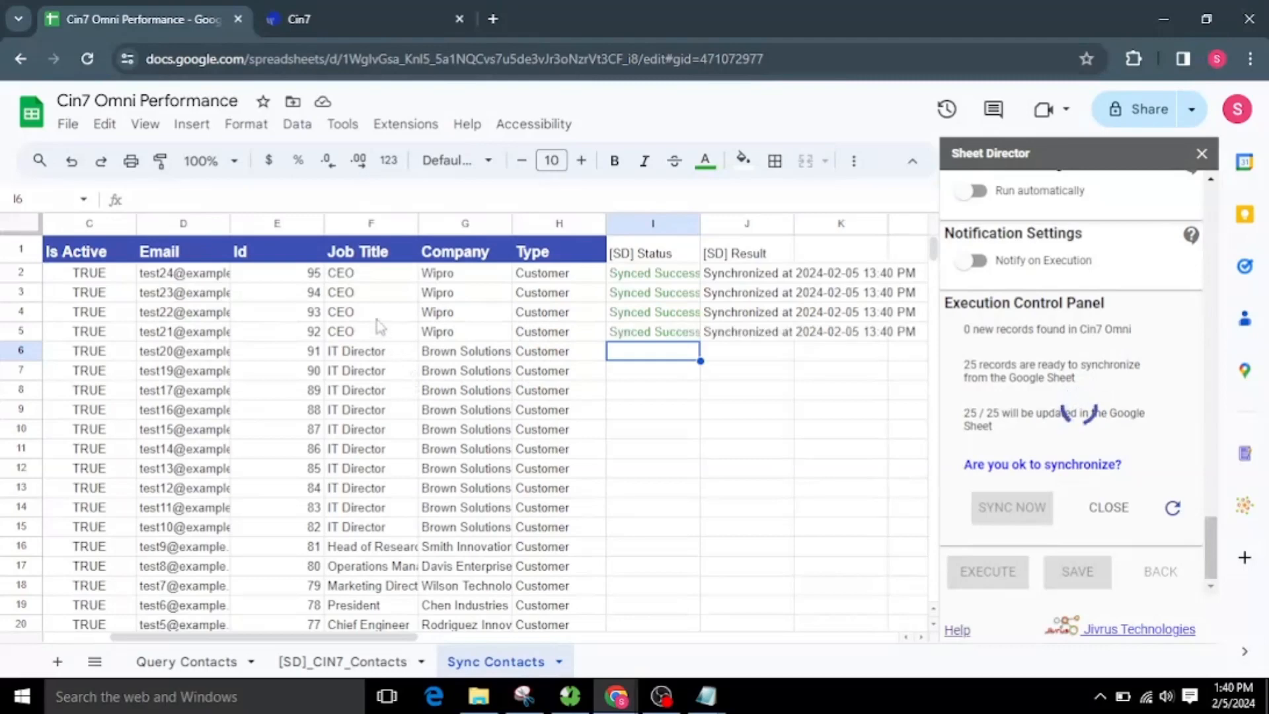
# Step: Check the company and job title in row 2, and review the synchronization status and results of all contacts
pyautogui.click(439, 275)
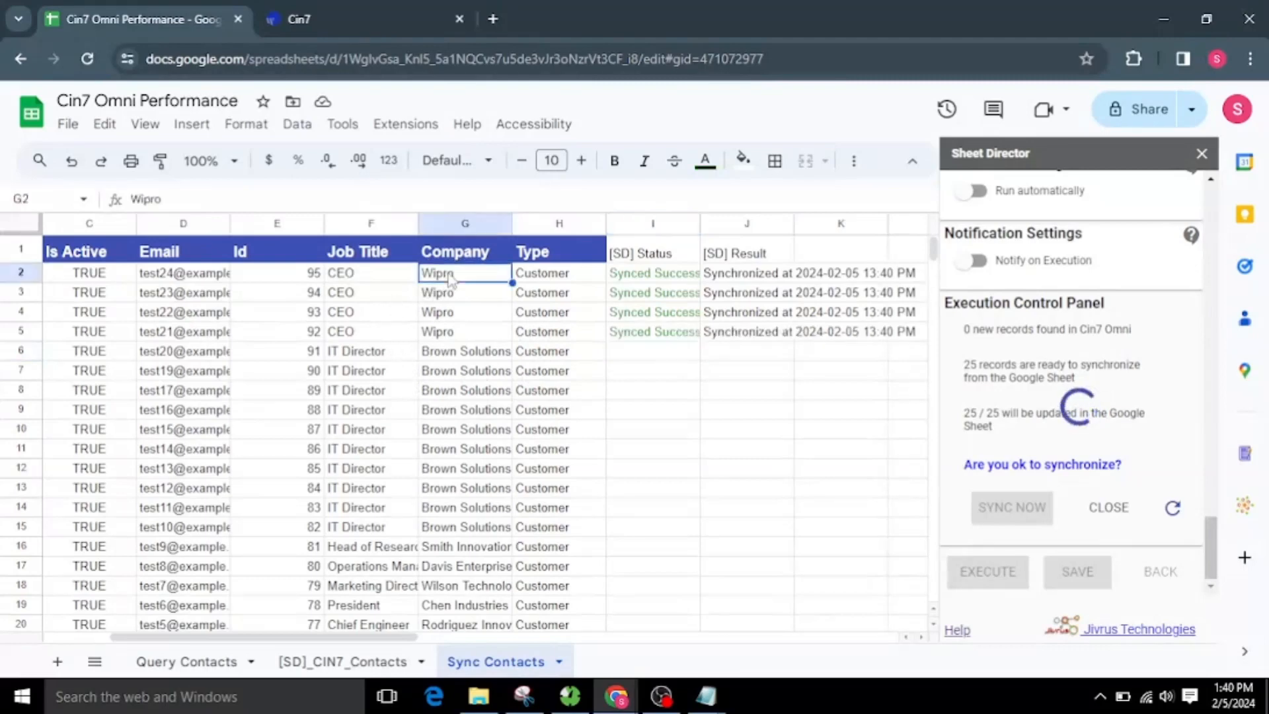
pyautogui.click(363, 276)
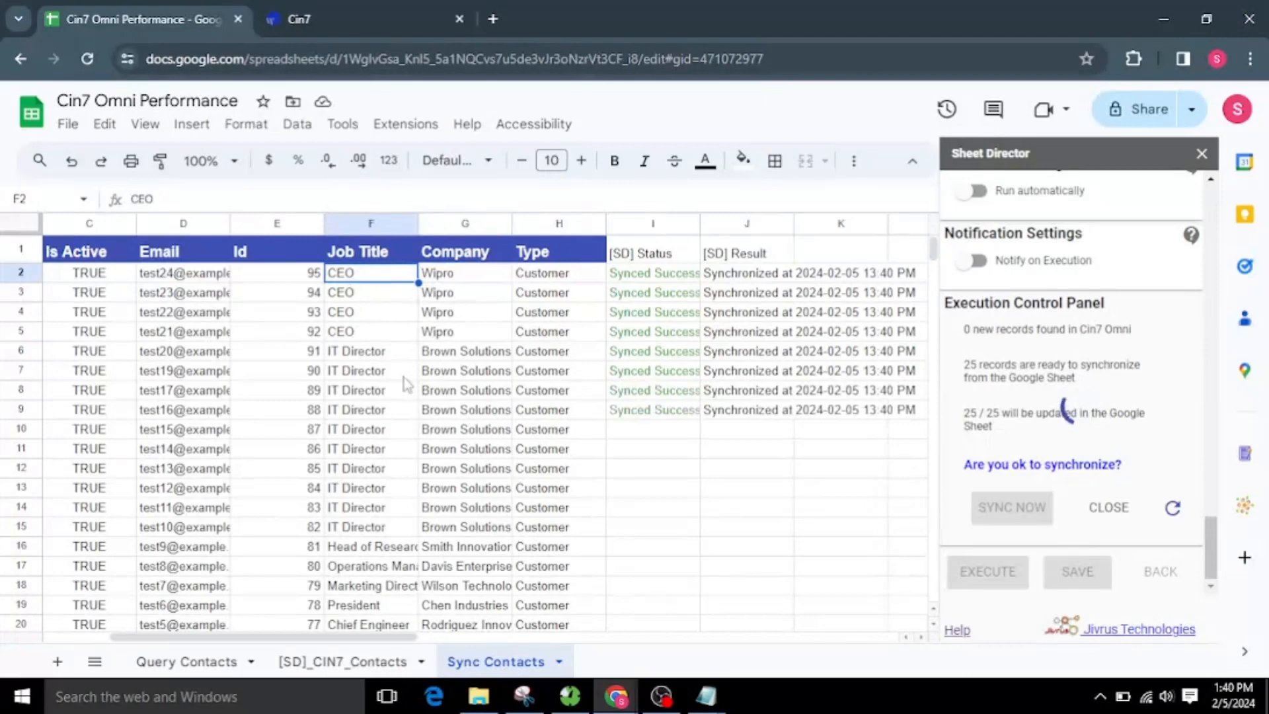
pyautogui.scroll(-1, 546, 503)
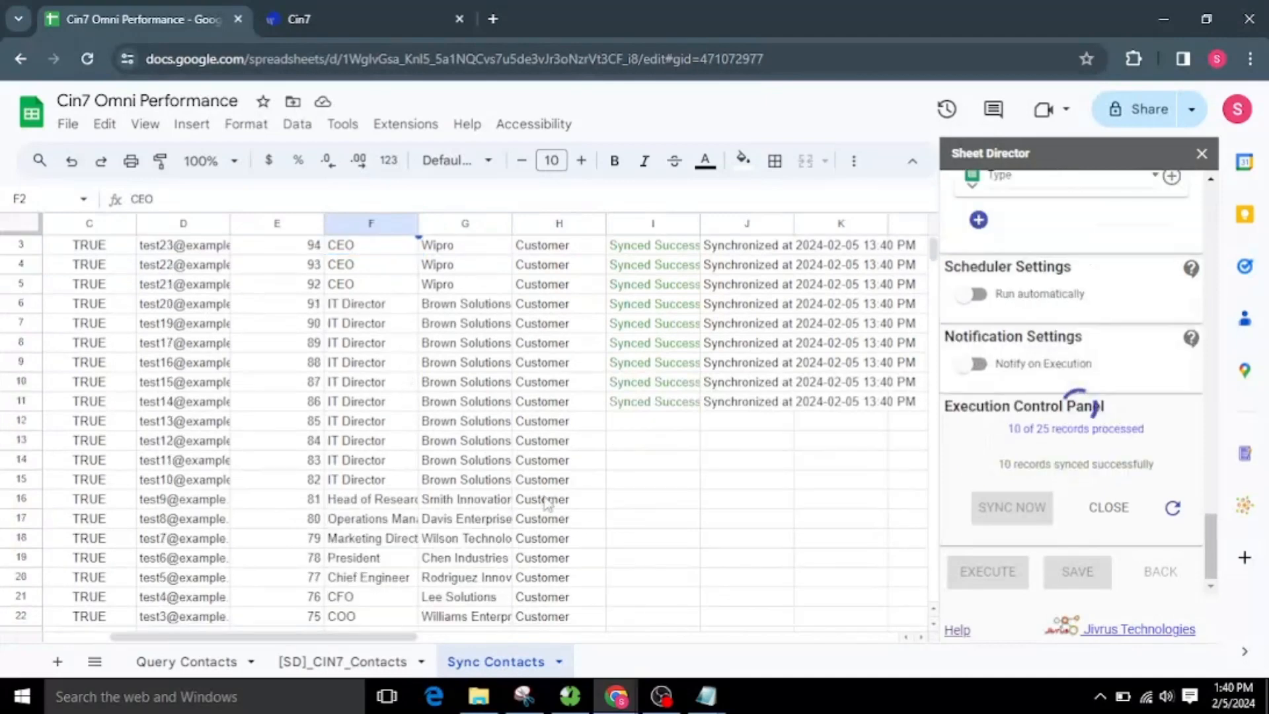
pyautogui.scroll(-2, 545, 503)
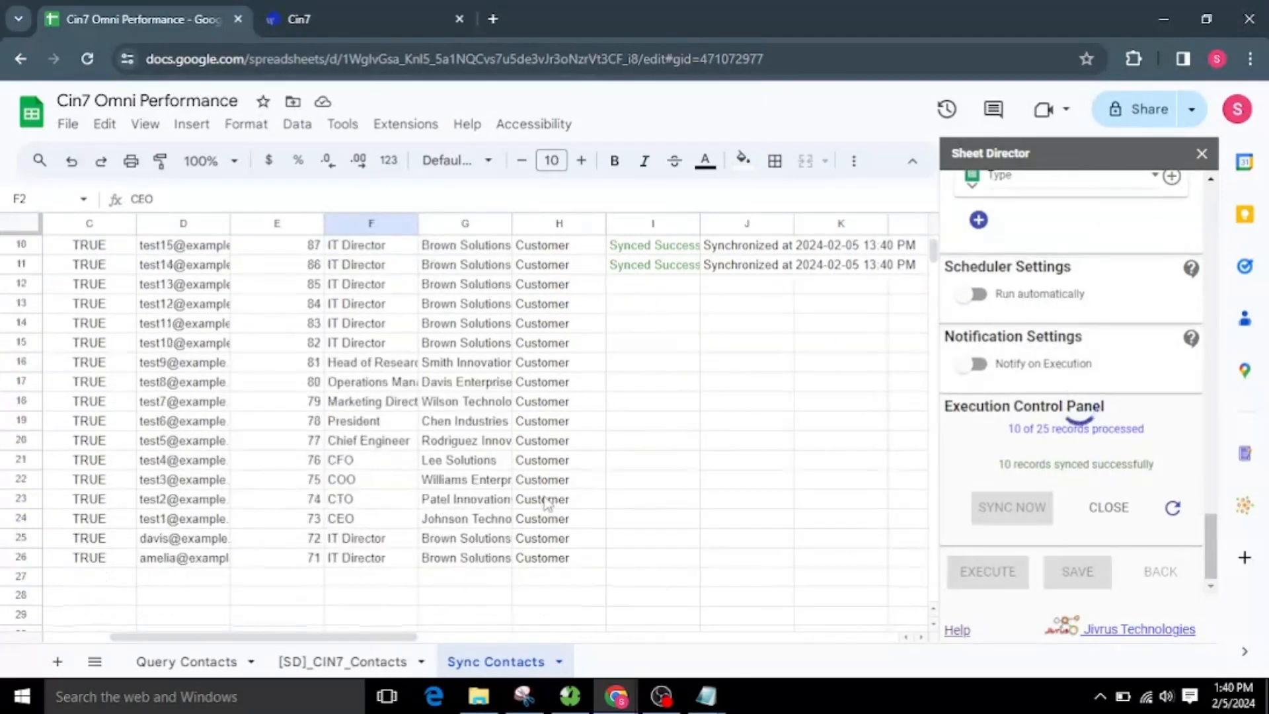
pyautogui.scroll(3, 479, 518)
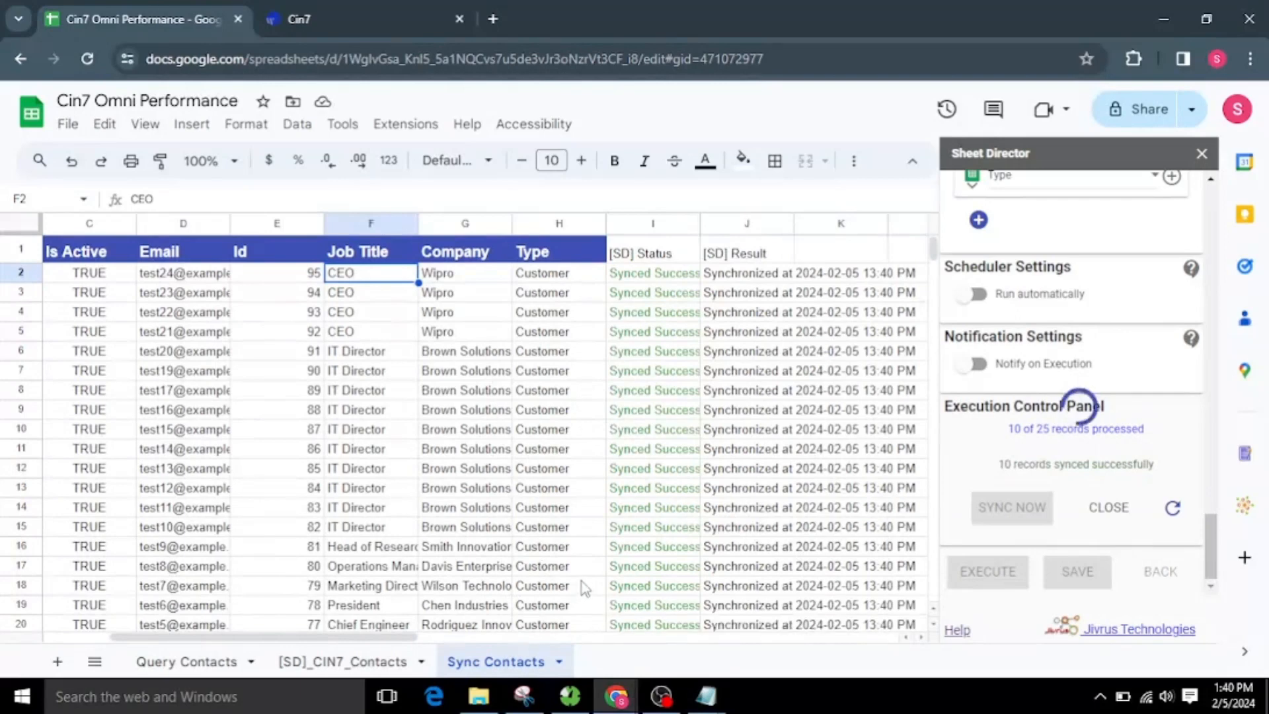
pyautogui.scroll(-2, 581, 581)
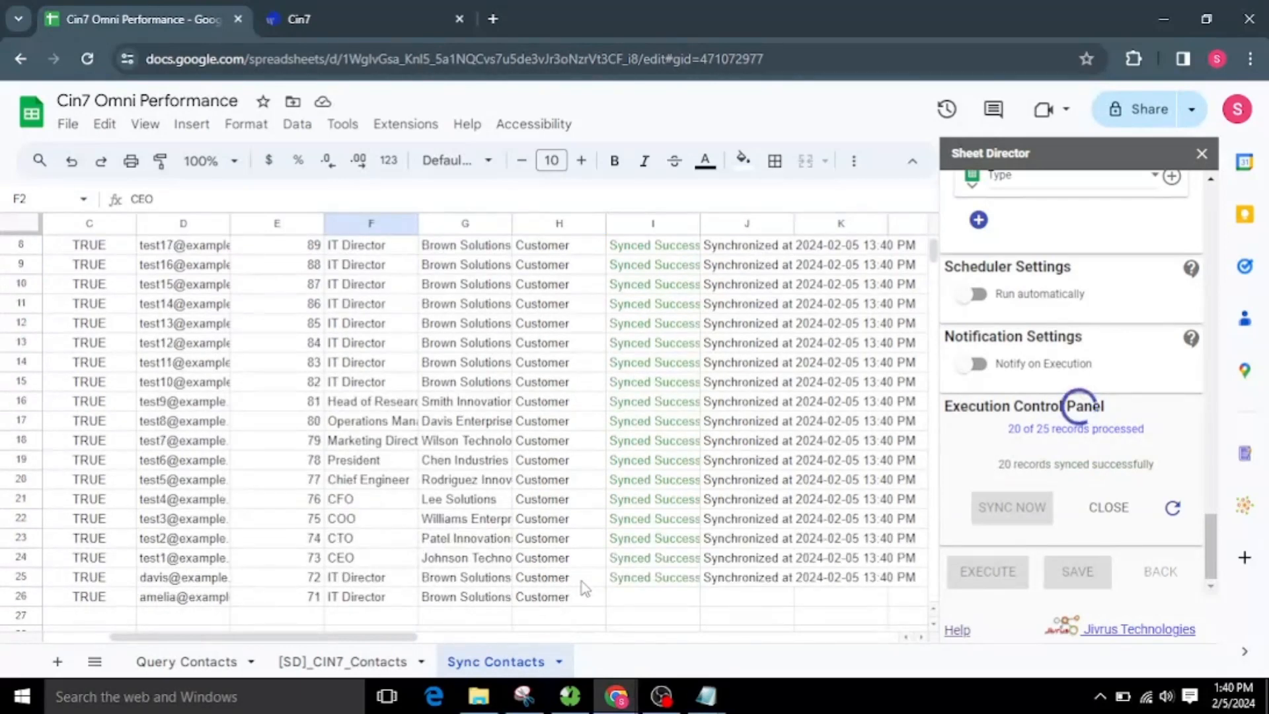
pyautogui.scroll(2, 554, 543)
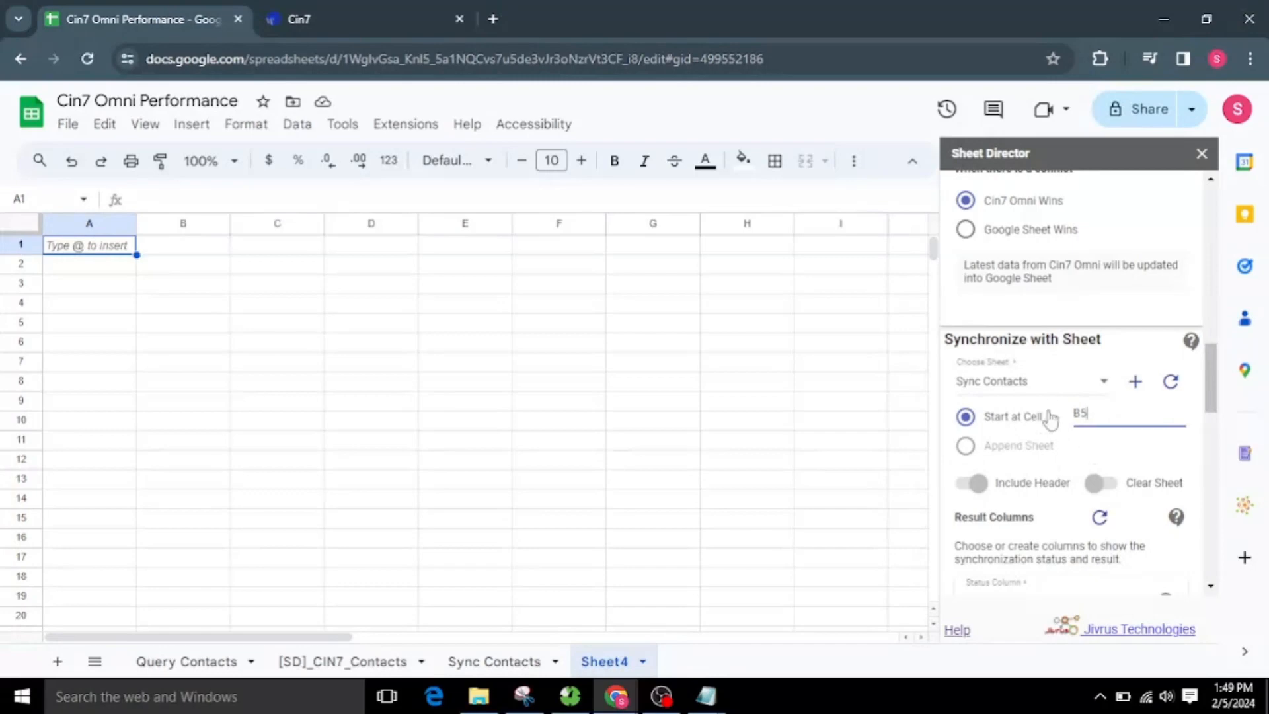
# Step: Refresh the available sheets and choose Sheet4 as the sheet to synchronize with, starting at cell B5
pyautogui.click(1168, 386)
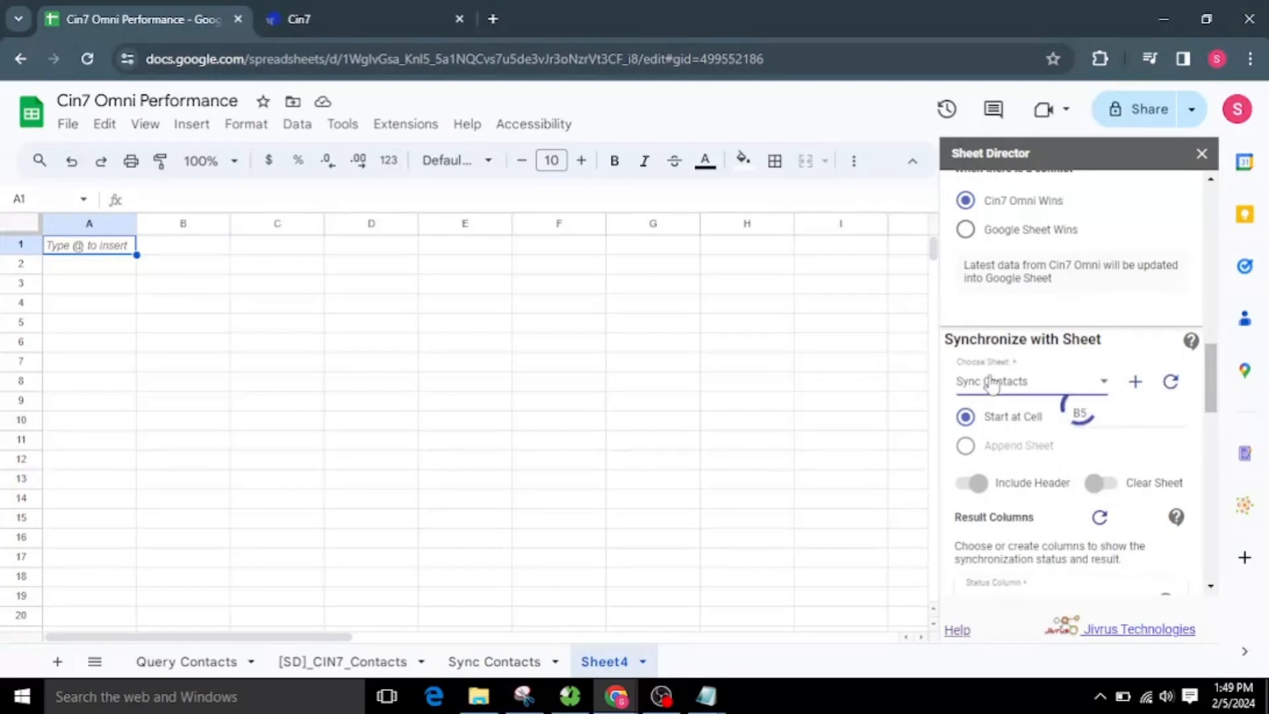
pyautogui.click(984, 380)
pyautogui.click(996, 429)
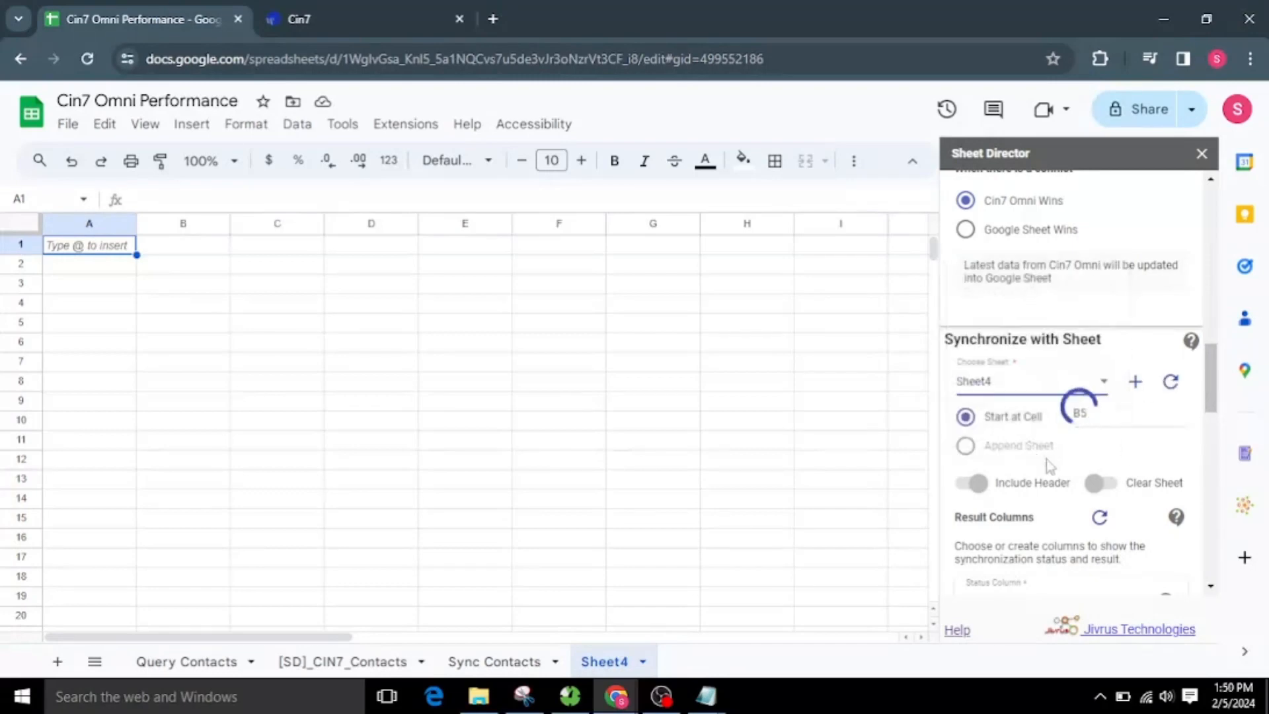
# Step: Execute the synchronization and fetch the Cin7 Omni contact records into the empty Sheet4
pyautogui.click(1165, 619)
pyautogui.scroll(-10, 1071, 463)
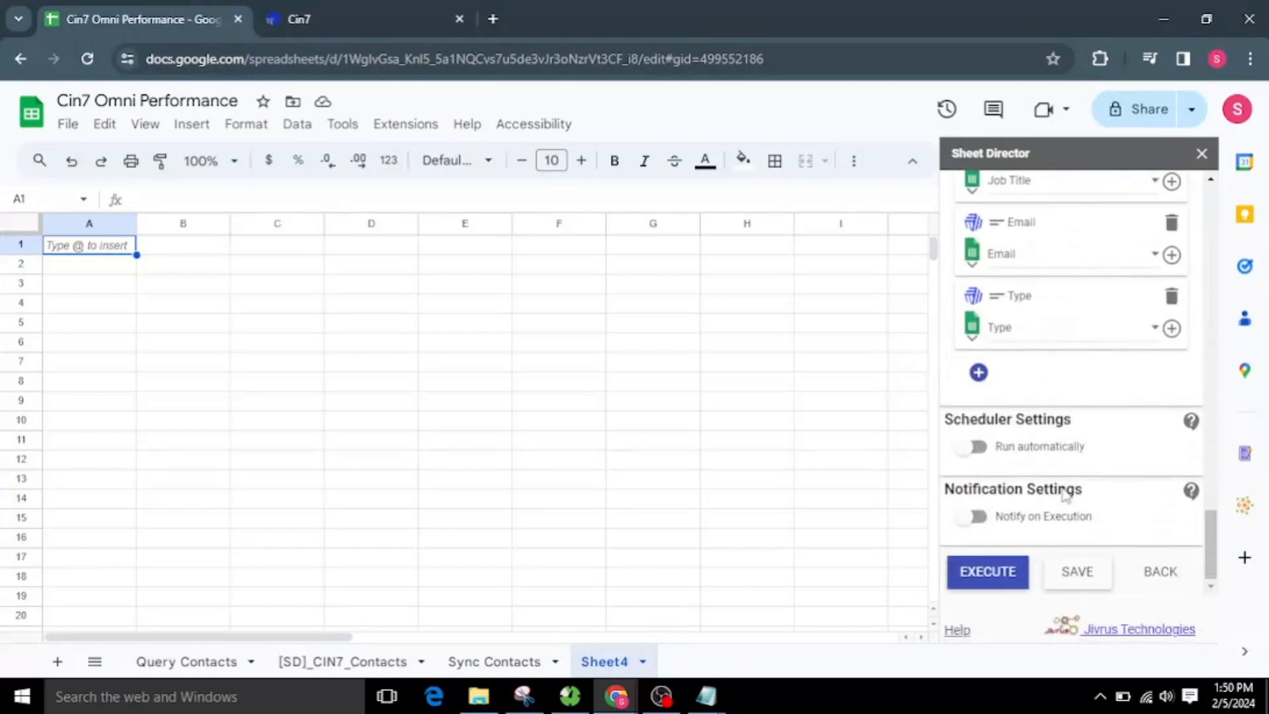
pyautogui.click(1012, 579)
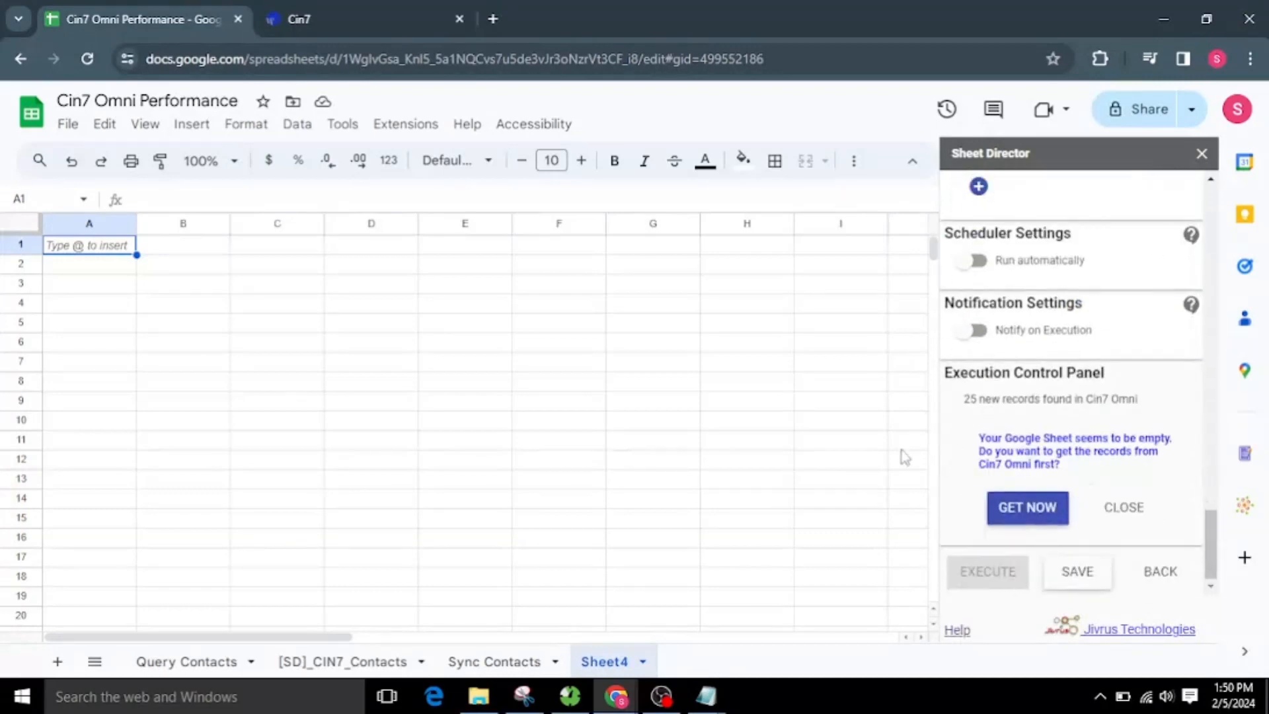
pyautogui.click(1046, 514)
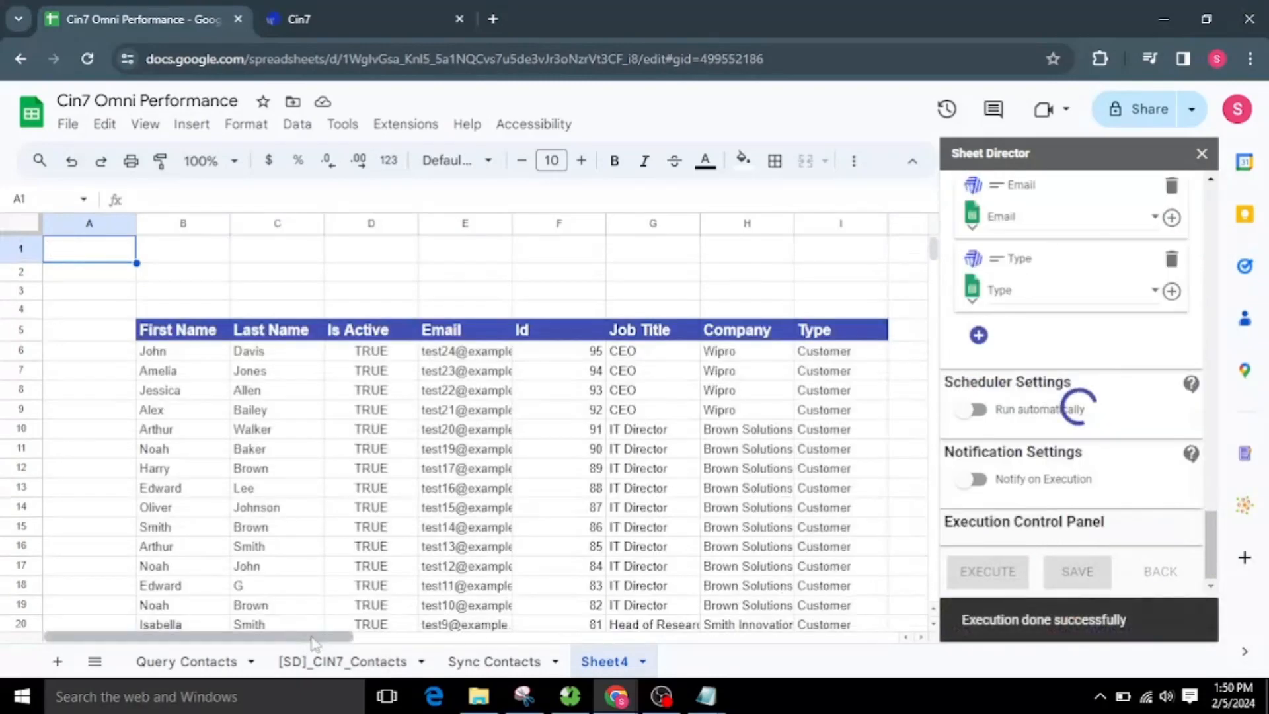
# Step: Create the [SD] Status and [SD] Result columns beside the contact data in Sheet4 for the synchronization results
pyautogui.moveTo(313, 638); pyautogui.dragTo(391, 649)
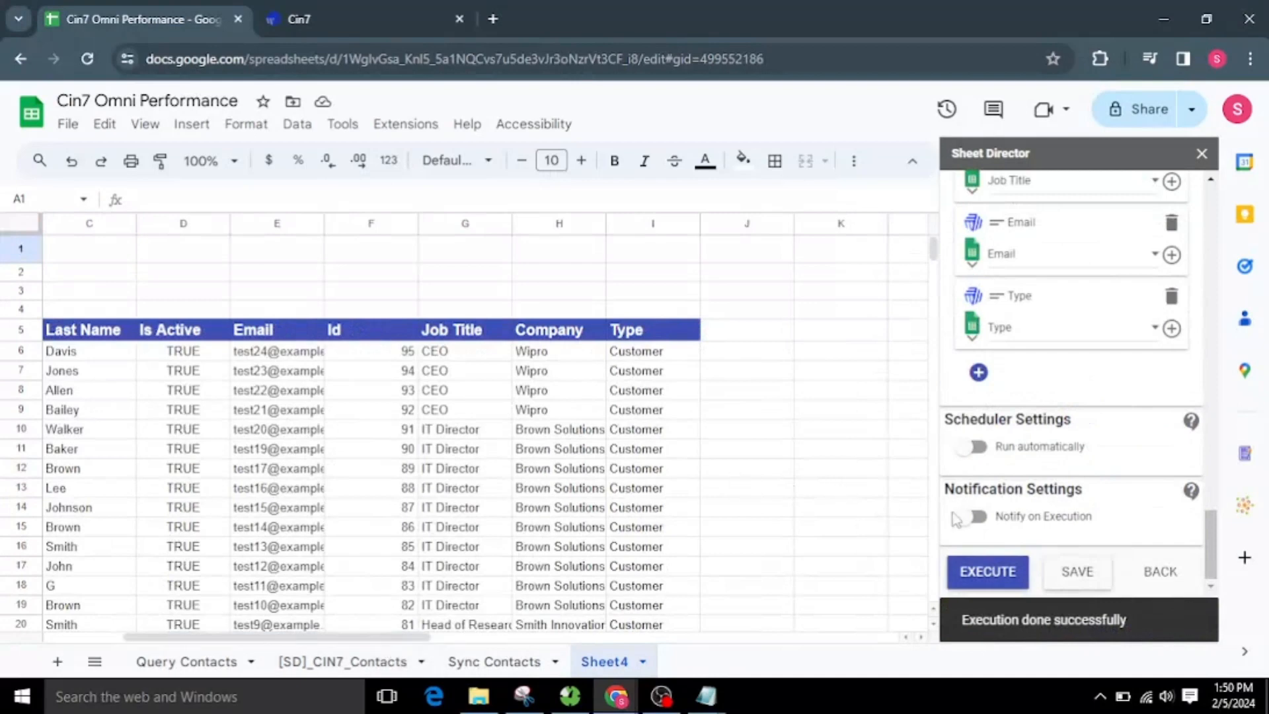
pyautogui.scroll(5, 1070, 528)
pyautogui.scroll(1, 1076, 531)
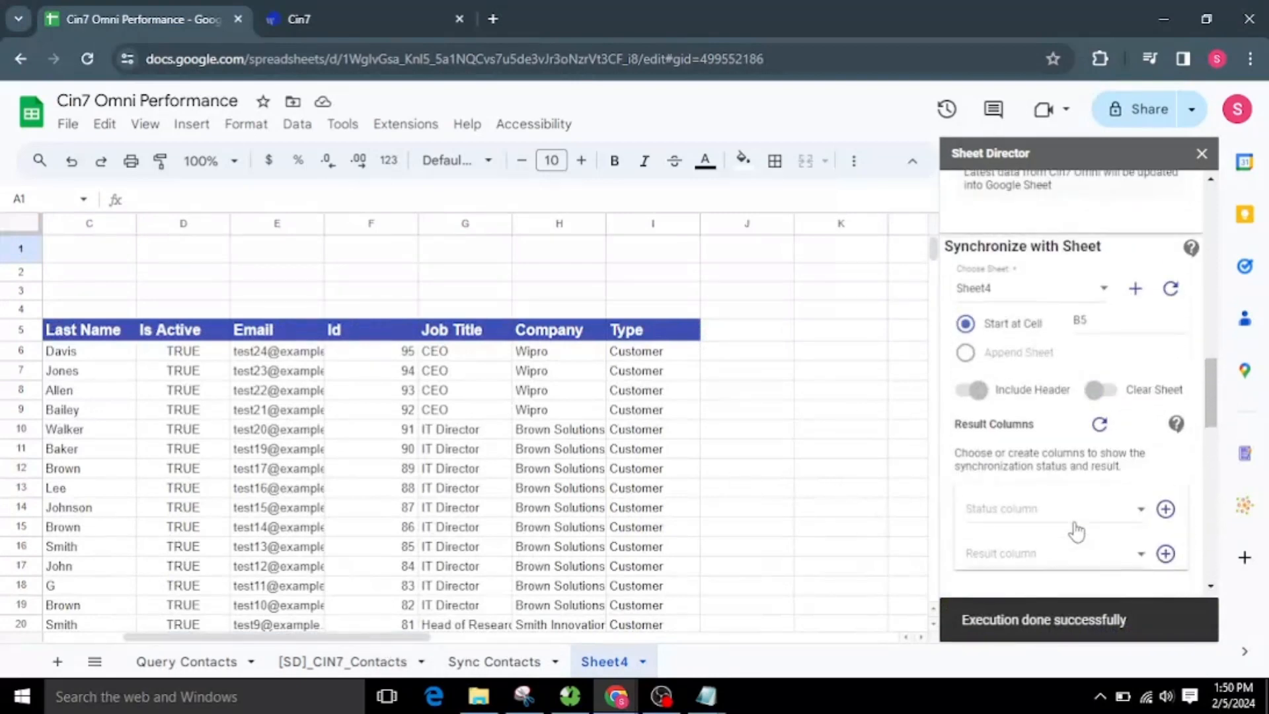
pyautogui.click(1165, 512)
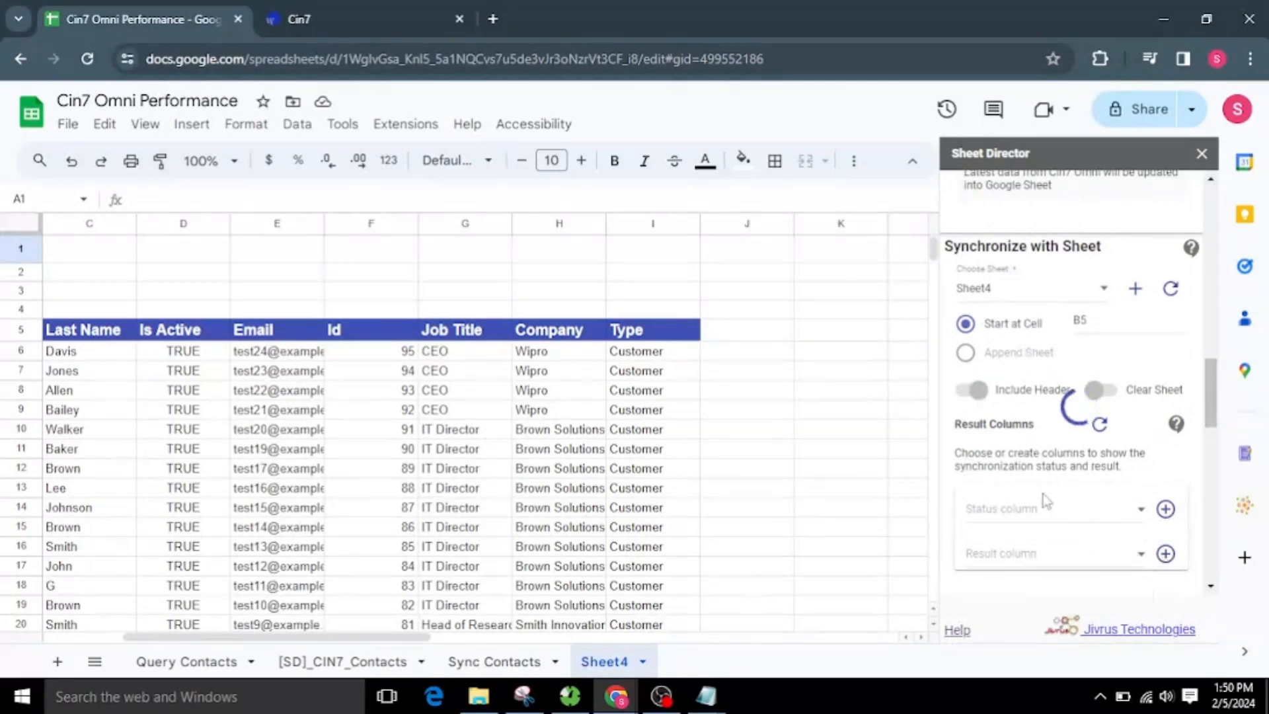
# Step: Execute the contact synchronization for Sheet4 and approve updating its records
pyautogui.scroll(-8, 1058, 490)
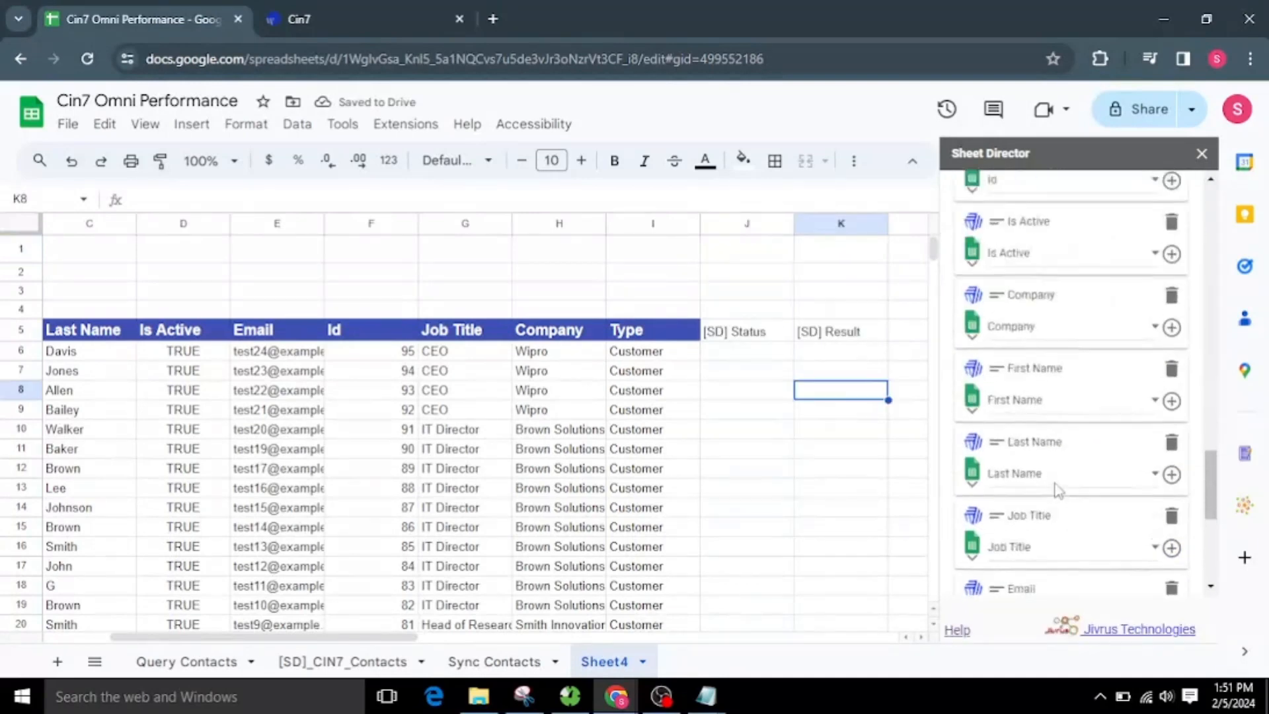
pyautogui.scroll(-5, 1056, 491)
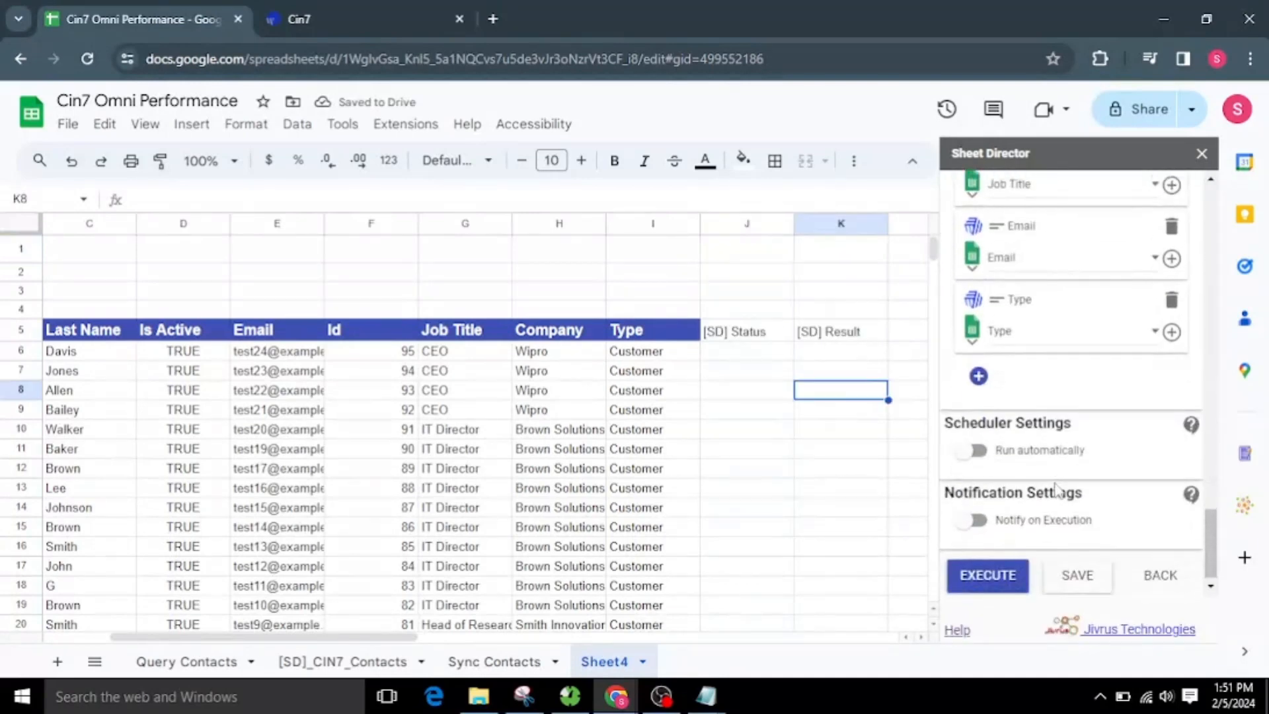
pyautogui.click(1008, 563)
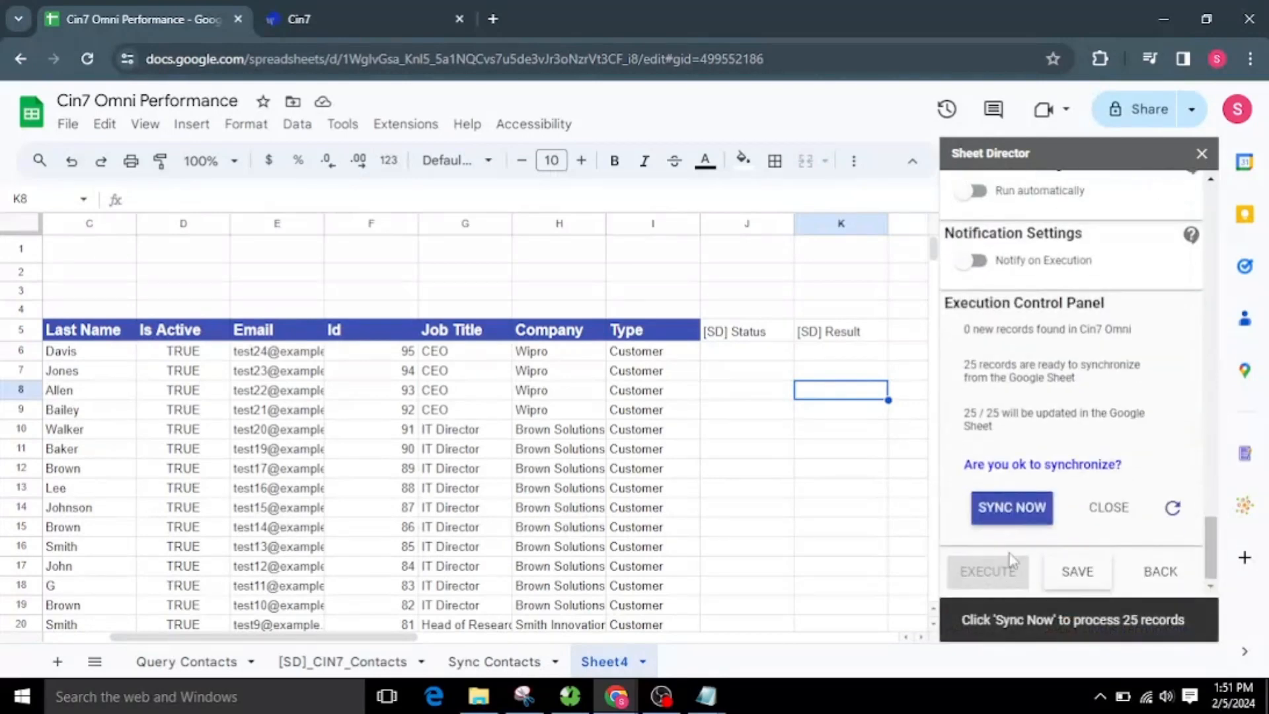
pyautogui.click(1009, 506)
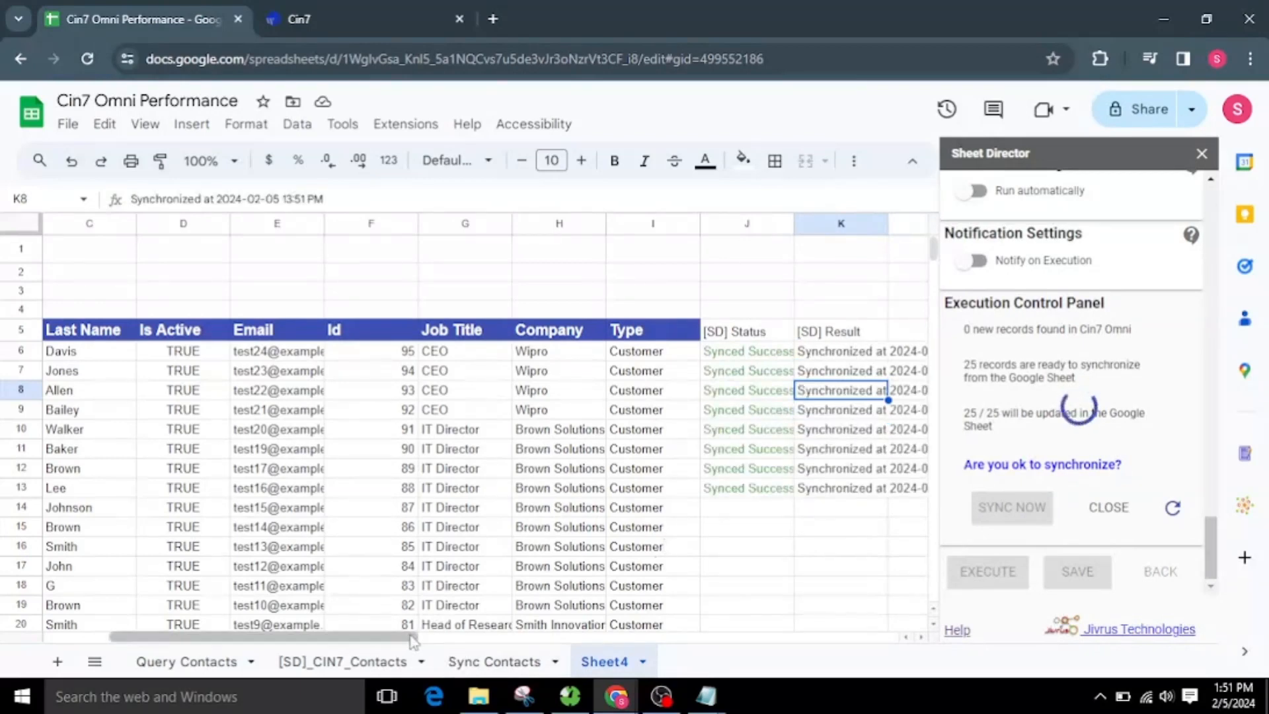
# Step: Review the synchronization status and result of every contact row in Sheet4
pyautogui.moveTo(413, 639); pyautogui.dragTo(458, 657)
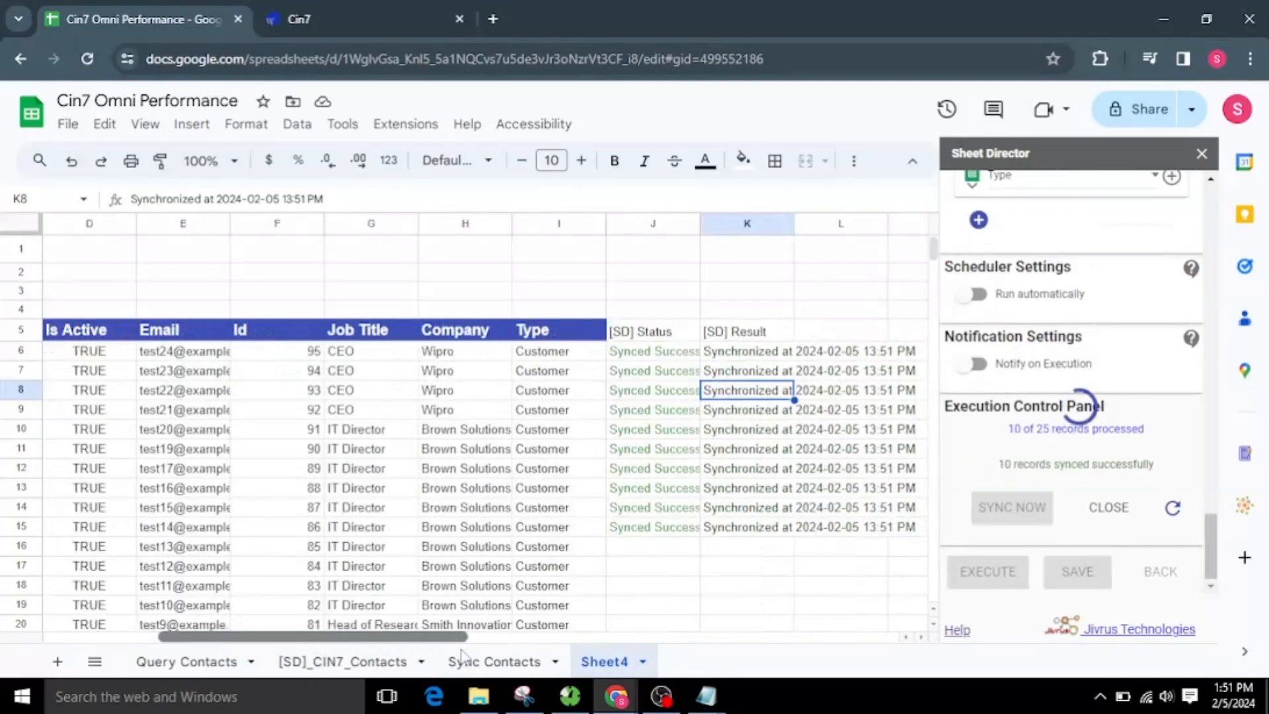
pyautogui.scroll(-1, 604, 530)
pyautogui.scroll(1, 604, 530)
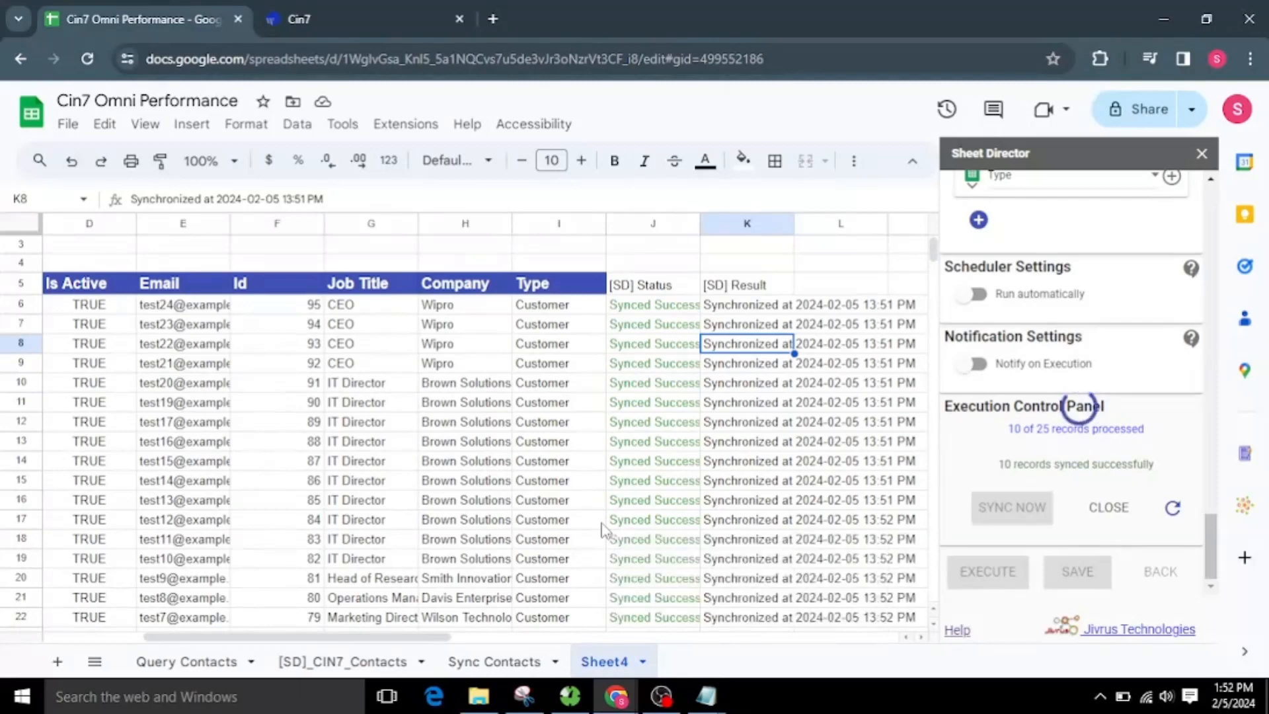
pyautogui.scroll(-3, 602, 528)
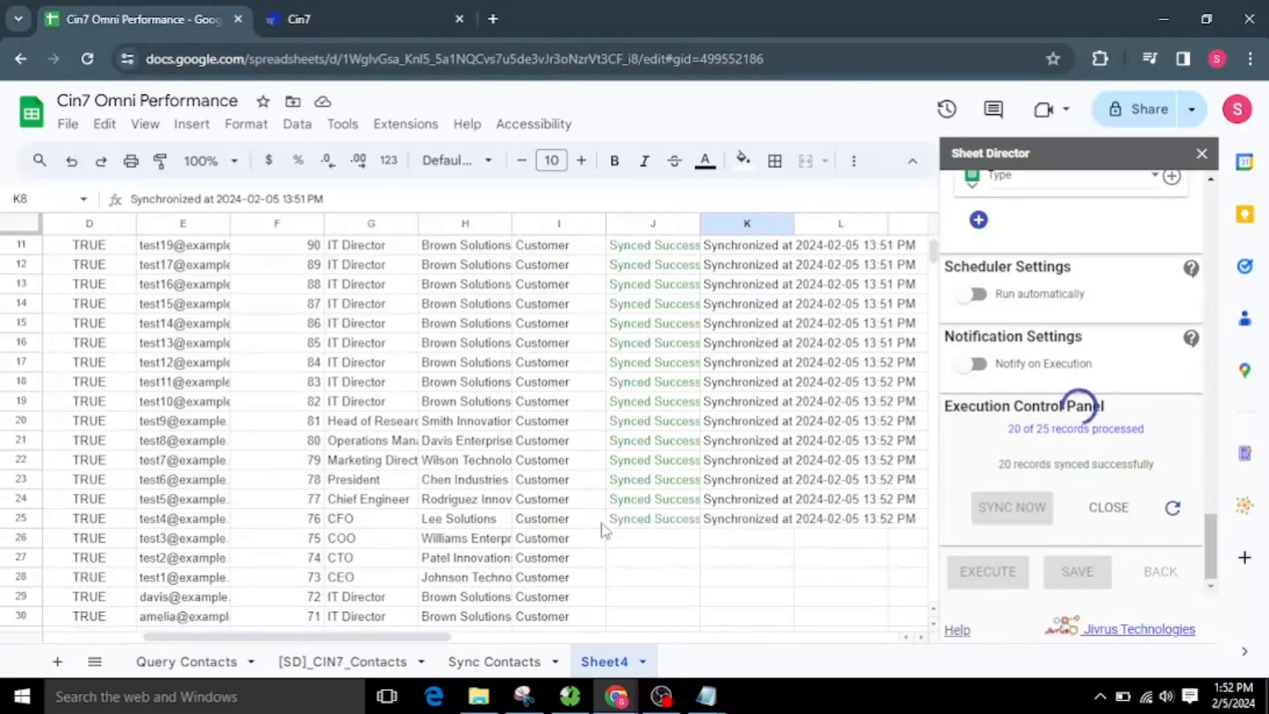
pyautogui.scroll(-2, 602, 529)
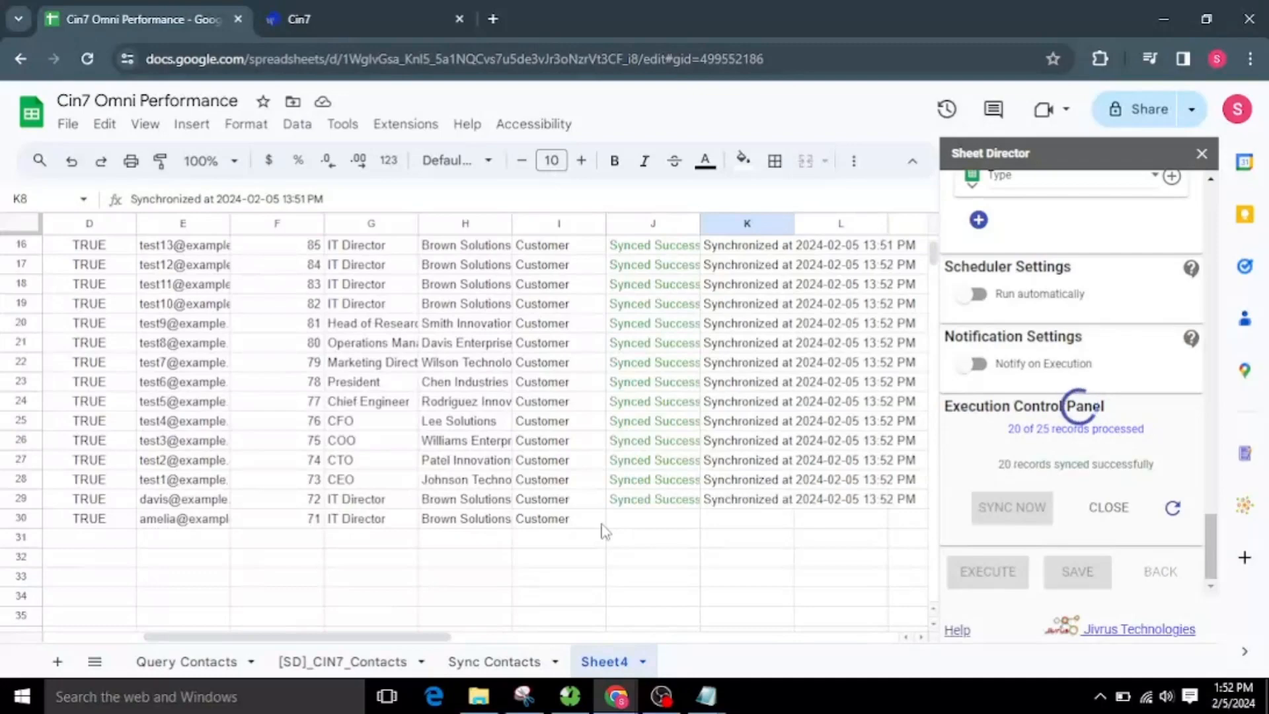
pyautogui.scroll(5, 602, 529)
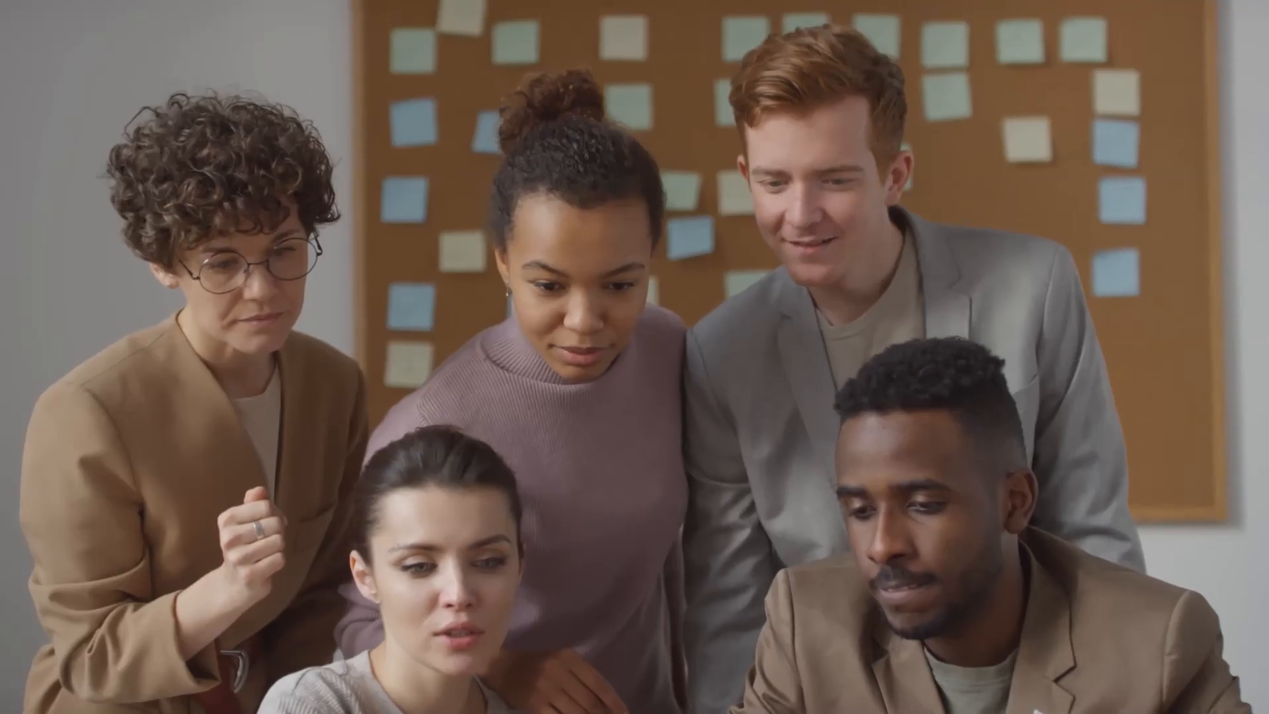